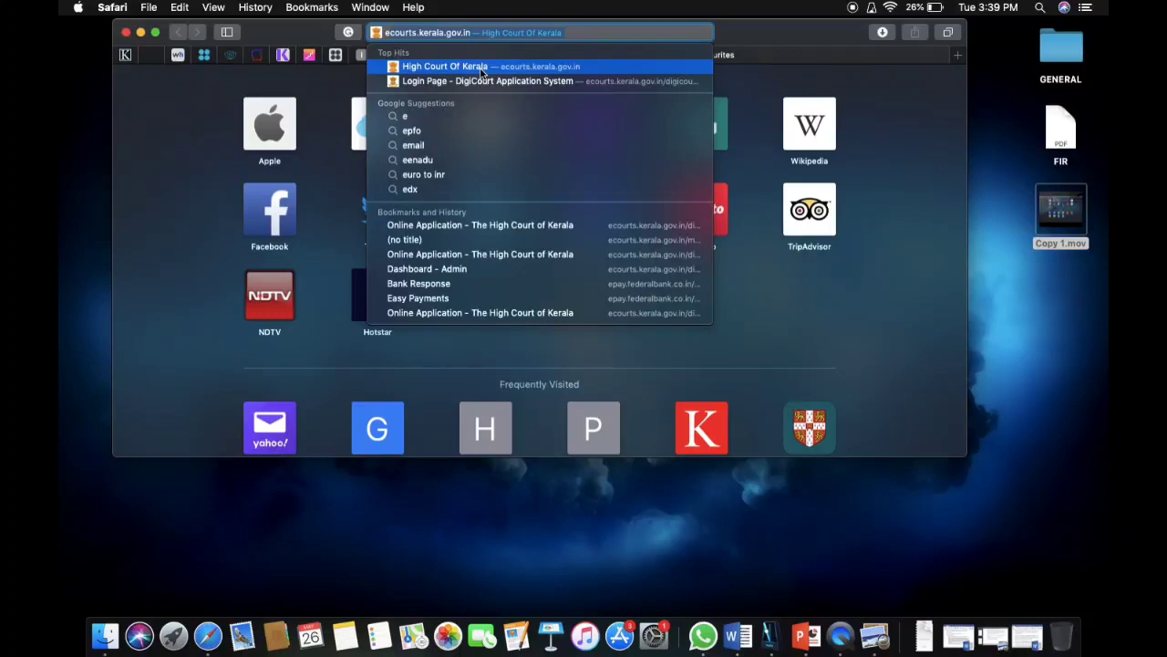
Step: Open the High Court of Kerala site full screen, go to E-FILING and start a new user registration
{"action": "left_click", "coordinate": [482, 68]}
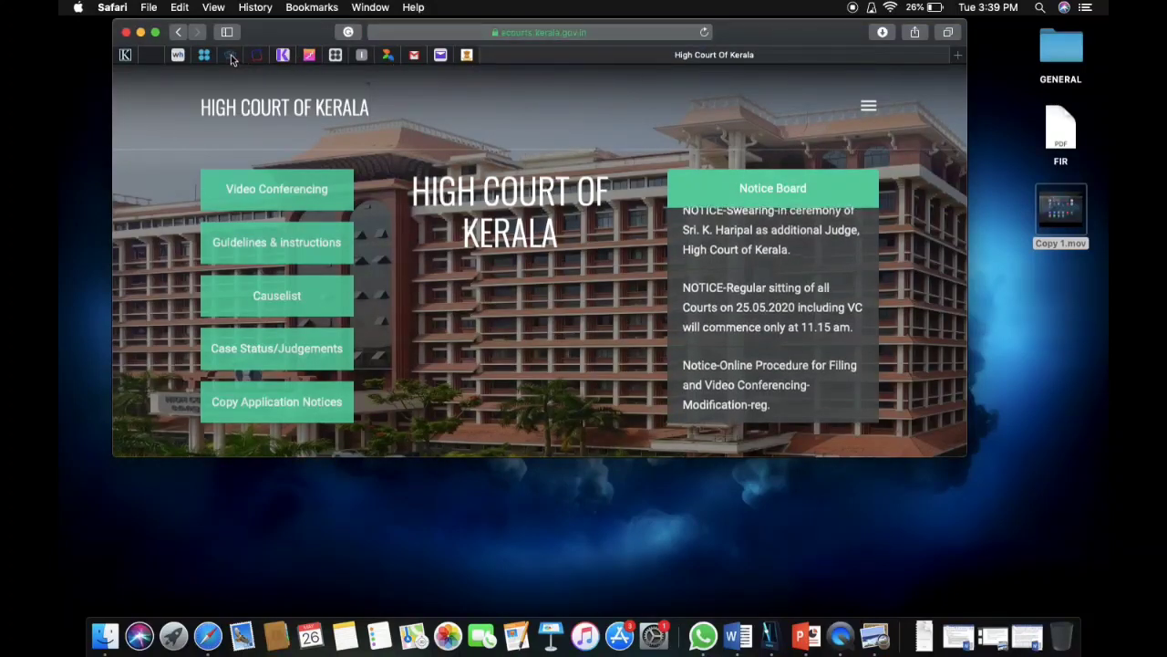
{"action": "left_click", "coordinate": [155, 33]}
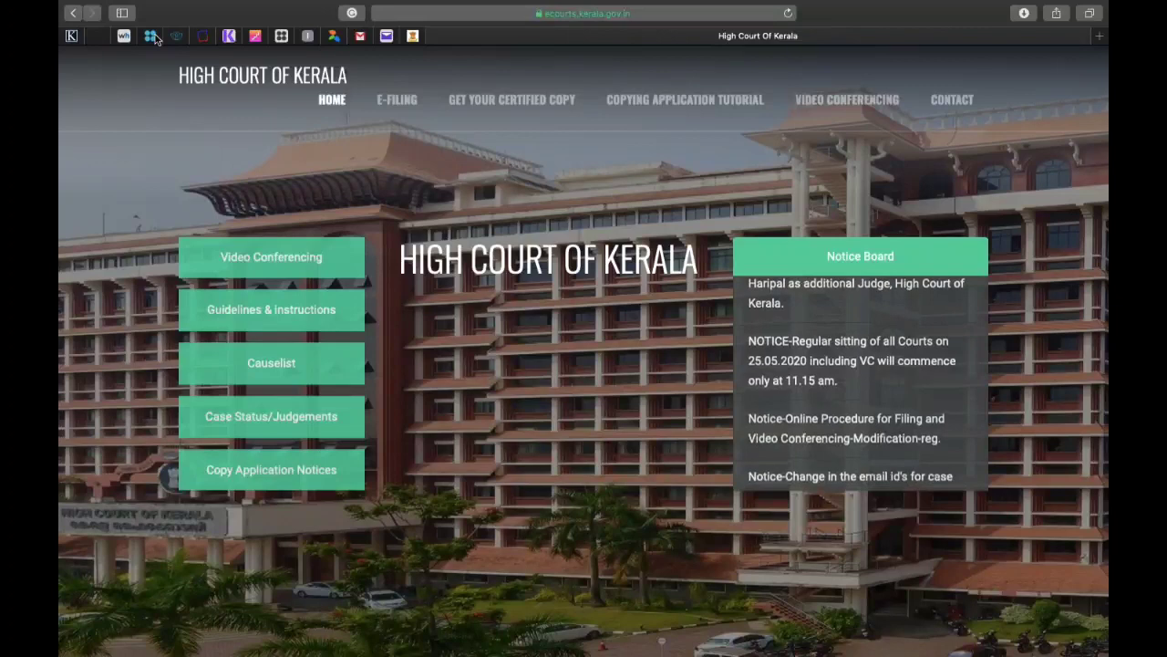
{"action": "left_click", "coordinate": [397, 105]}
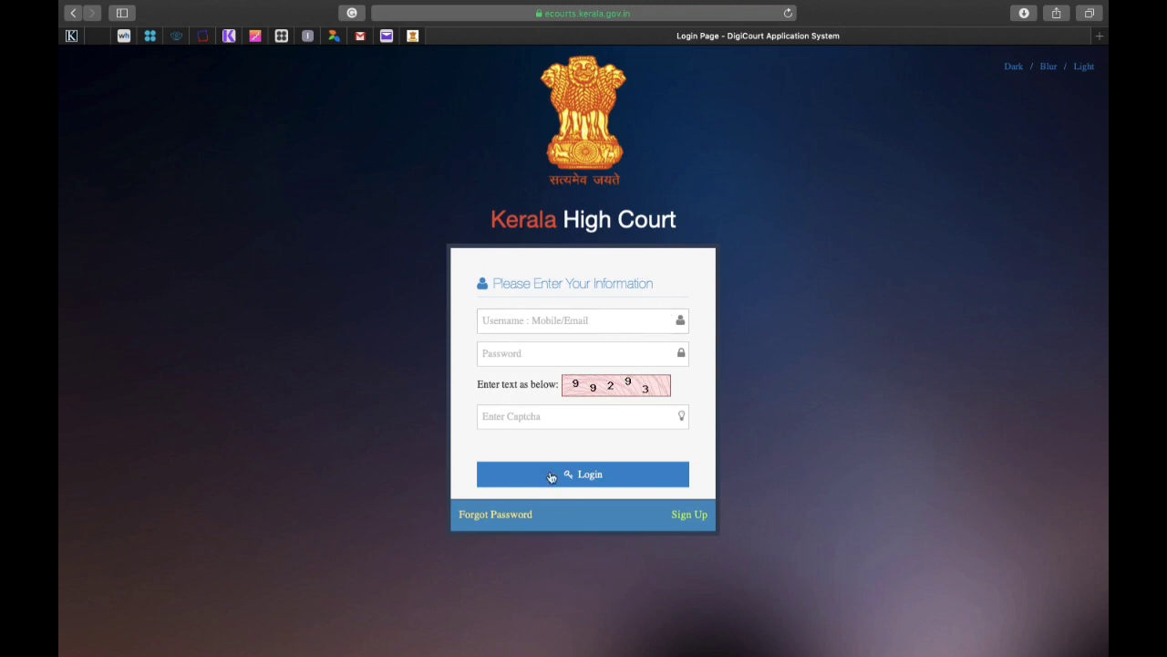
{"action": "left_click", "coordinate": [691, 515]}
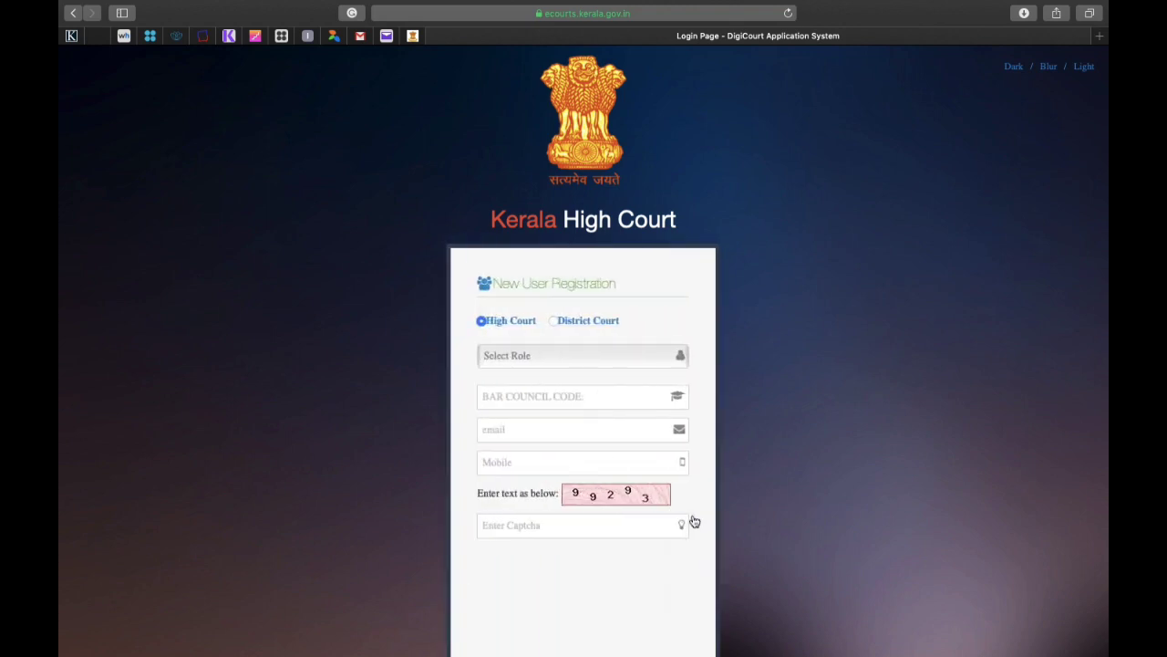
Step: Choose Advocate as the registration role and dismiss the advocate notice
{"action": "scroll", "coordinate": [693, 520], "scroll_direction": "down", "scroll_amount": 3}
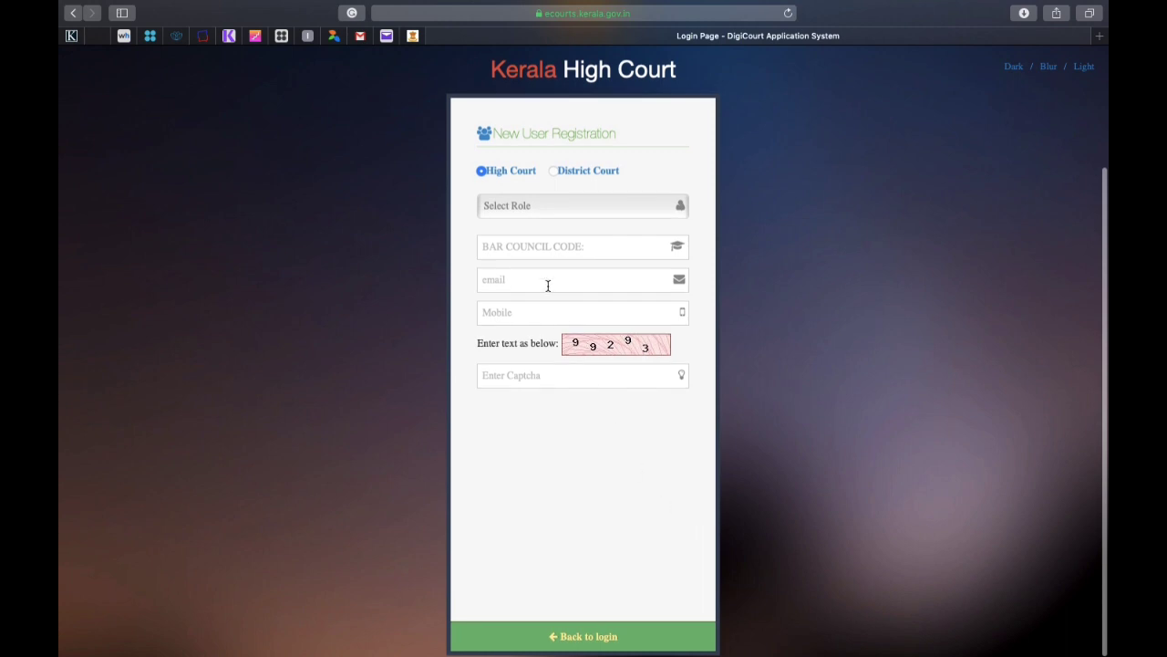
{"action": "left_click", "coordinate": [566, 208]}
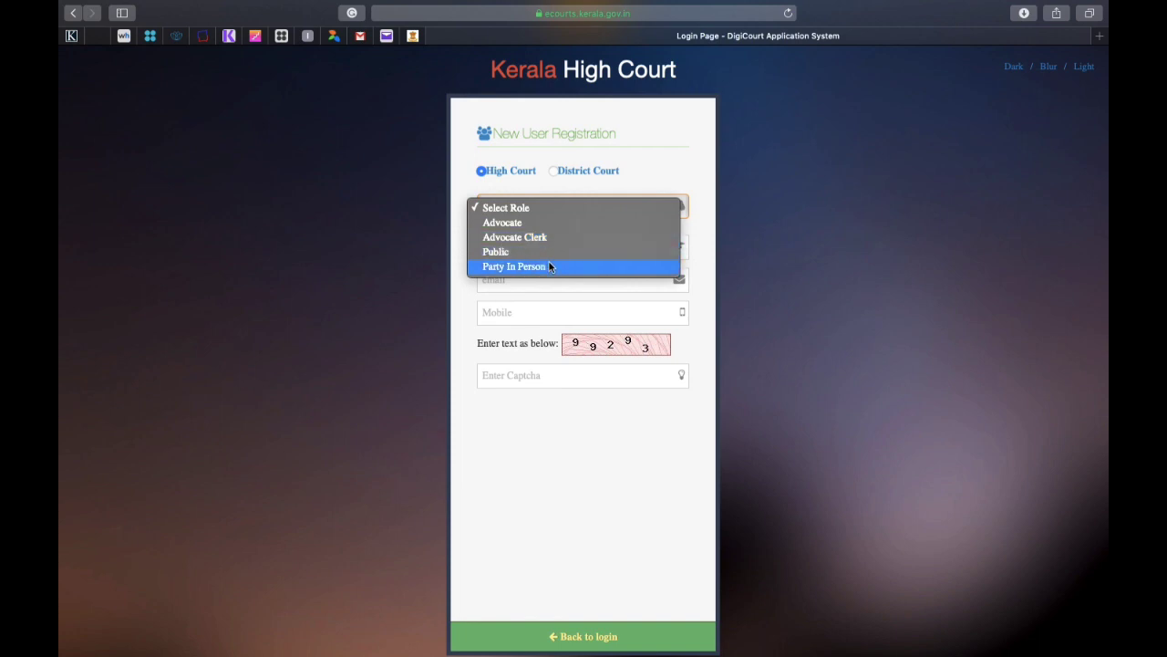
{"action": "left_click", "coordinate": [510, 221]}
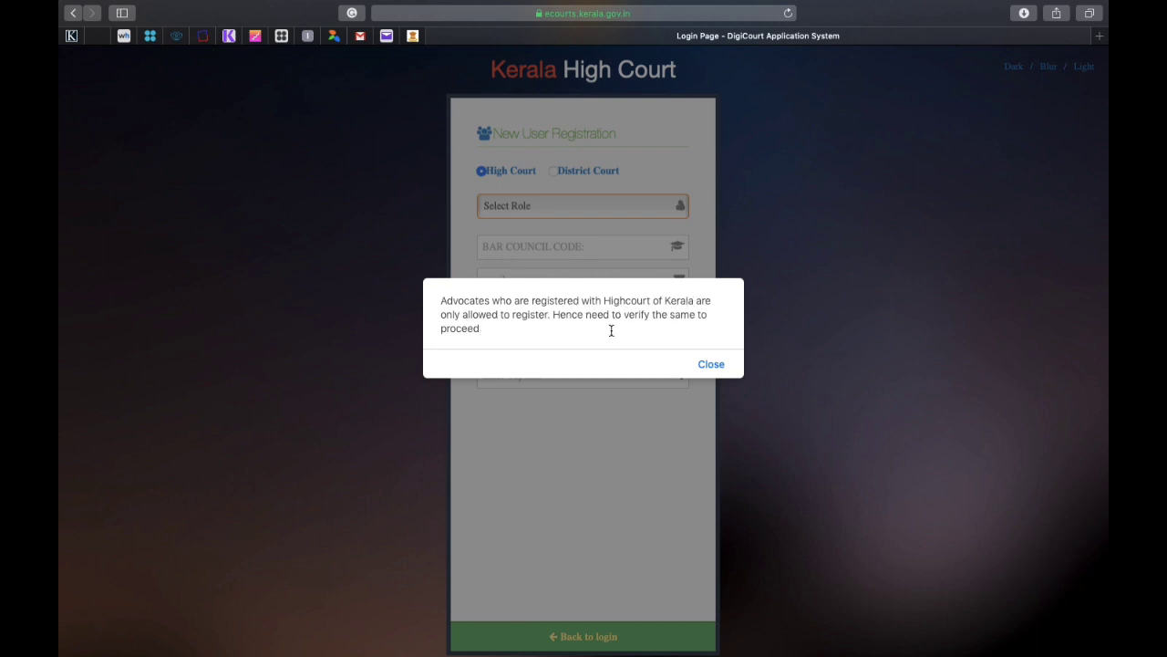
{"action": "left_click", "coordinate": [712, 365]}
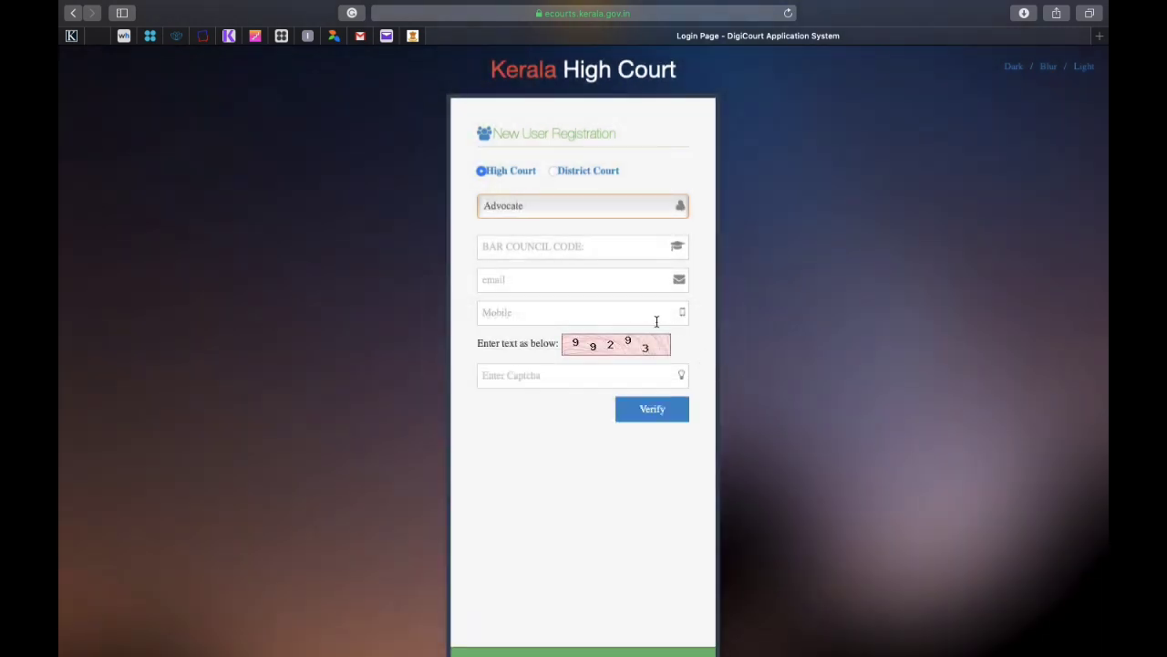
Step: Enter the bar council code, e-mail address, mobile number and captcha, then submit for verification
{"action": "left_click", "coordinate": [574, 252]}
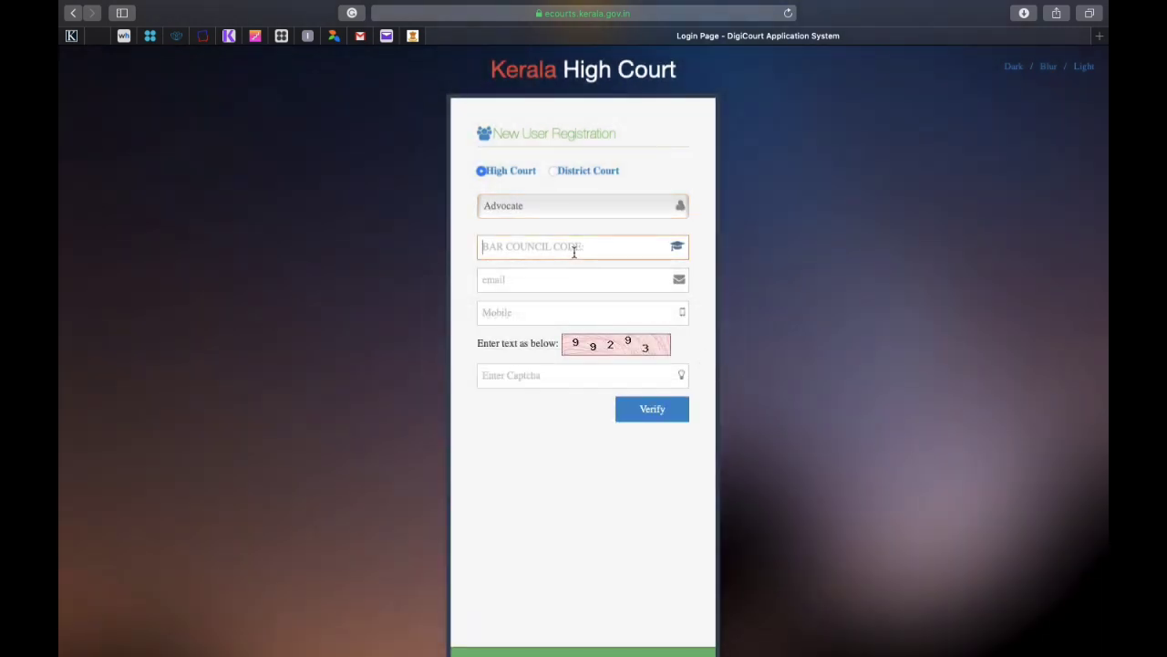
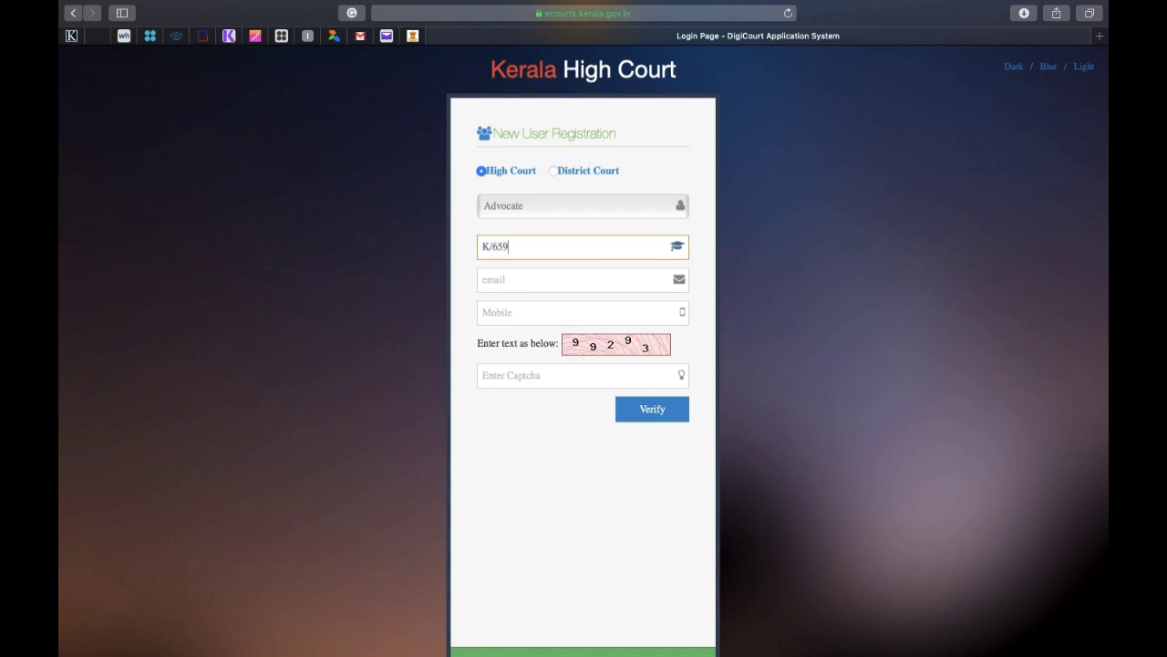
{"action": "left_click", "coordinate": [551, 287]}
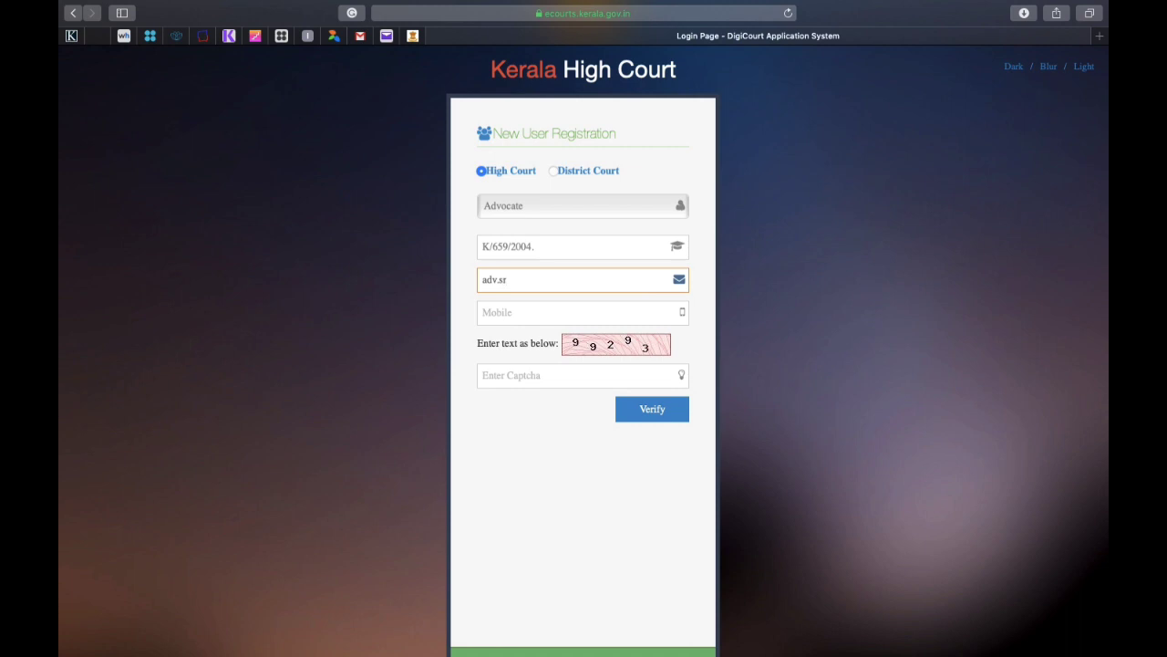
{"action": "left_click", "coordinate": [545, 312]}
{"action": "left_click", "coordinate": [542, 373]}
{"action": "type", "text": "99293"}
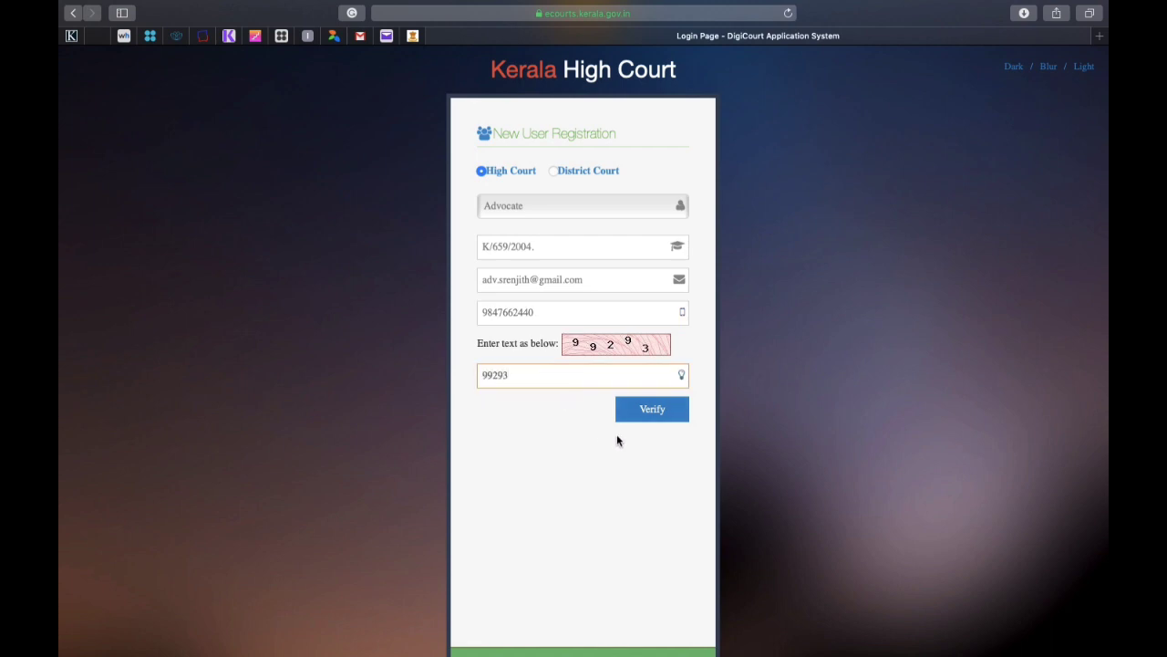
{"action": "left_click", "coordinate": [683, 408]}
{"action": "left_click", "coordinate": [682, 410]}
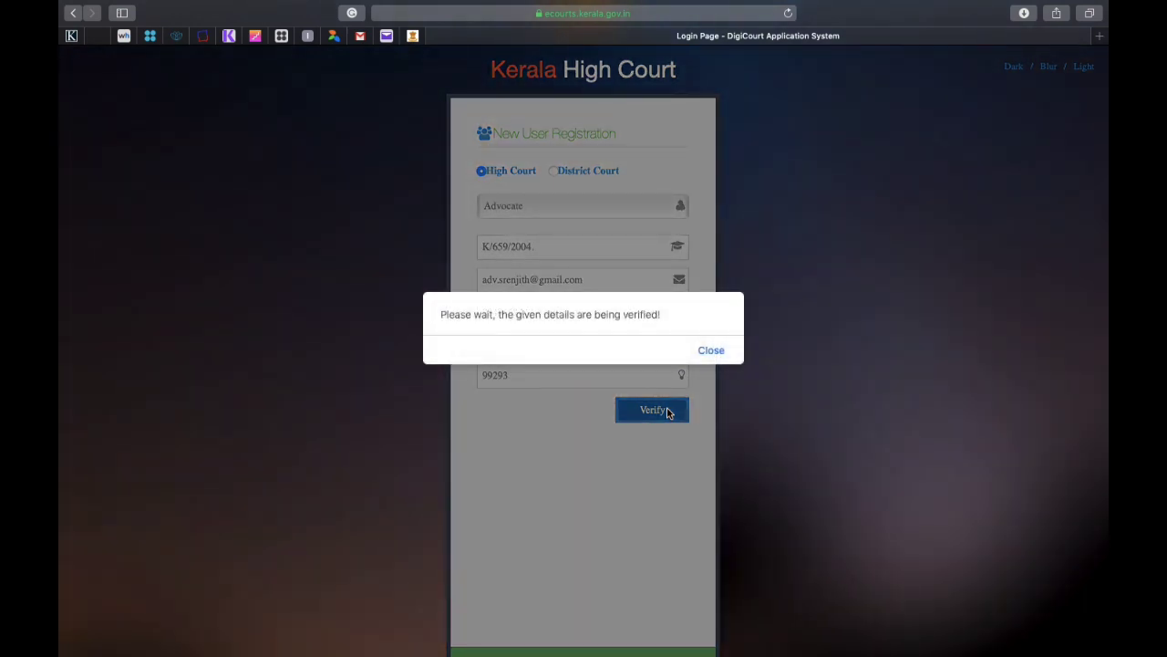
Step: Dismiss the verification and already-registered messages and request an OTP
{"action": "left_click", "coordinate": [712, 355]}
{"action": "left_click", "coordinate": [655, 408]}
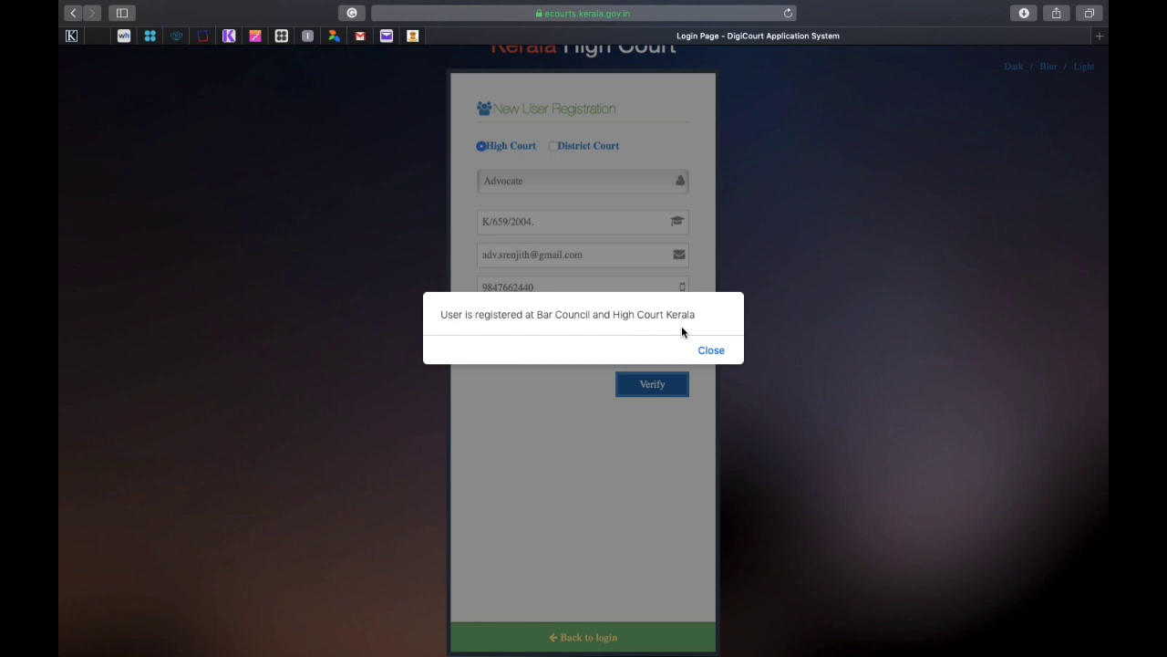
{"action": "left_click", "coordinate": [717, 352]}
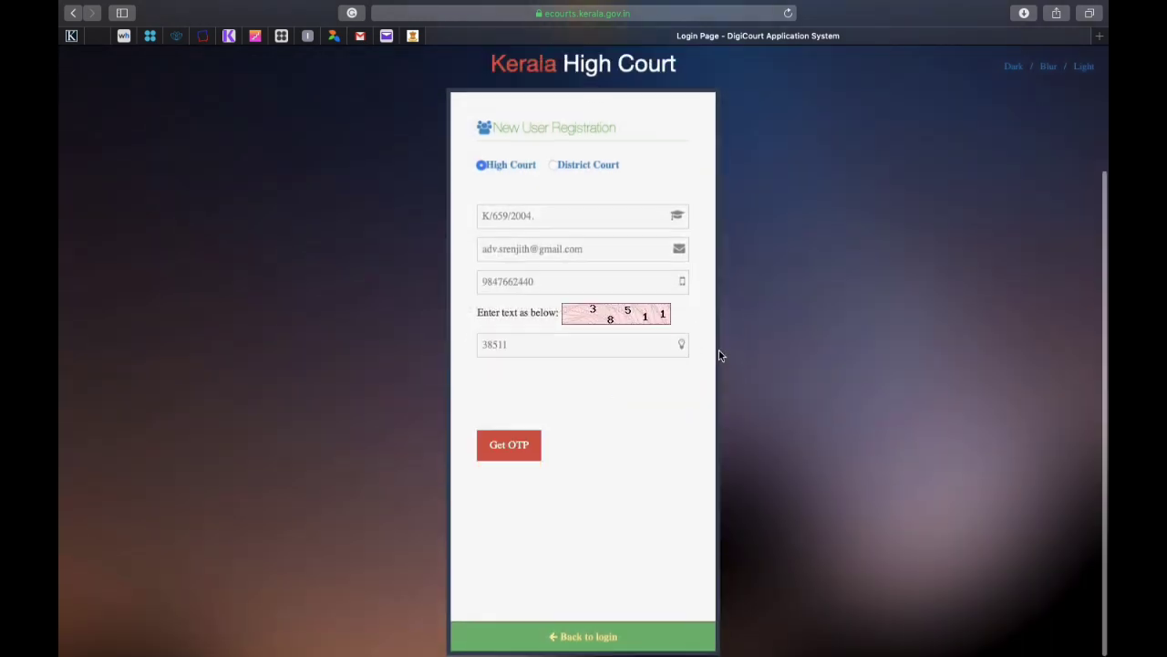
{"action": "left_click", "coordinate": [521, 454]}
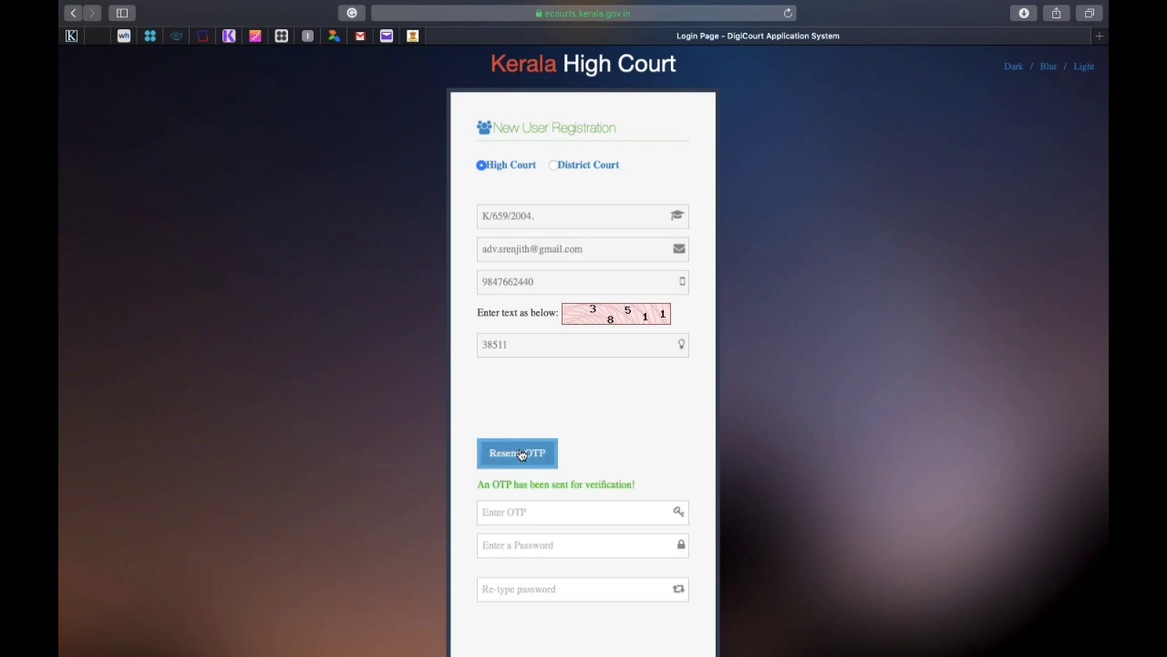
Step: Enter the received OTP, set and confirm a new password, and submit the registration
{"action": "left_click", "coordinate": [516, 516]}
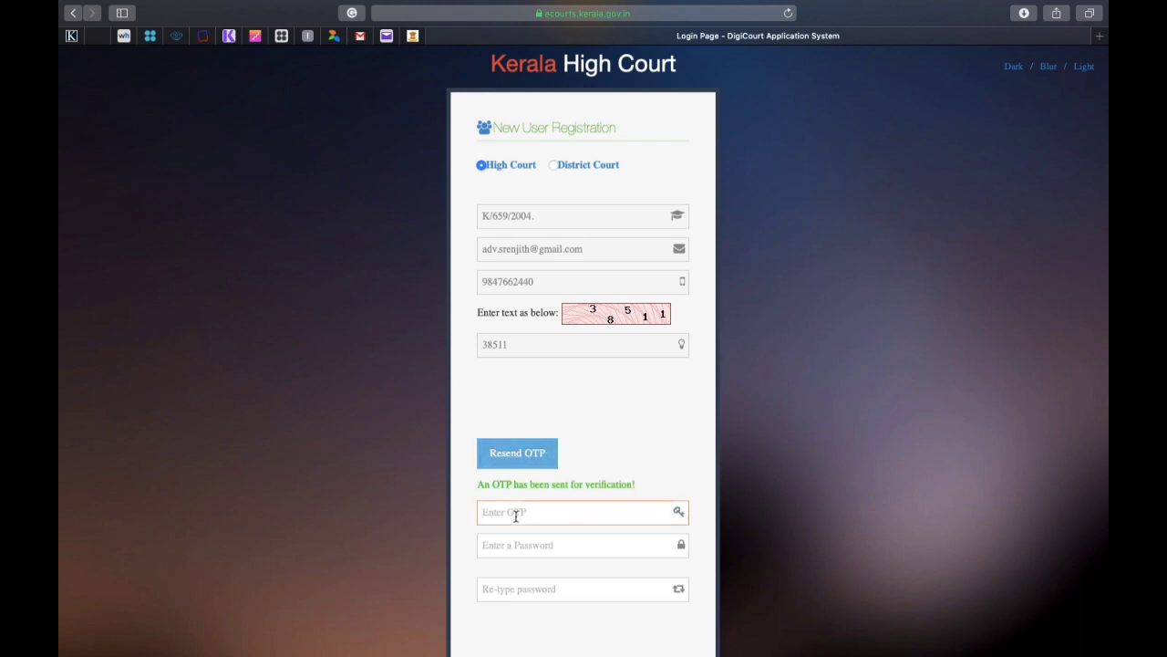
{"action": "left_click", "coordinate": [507, 547]}
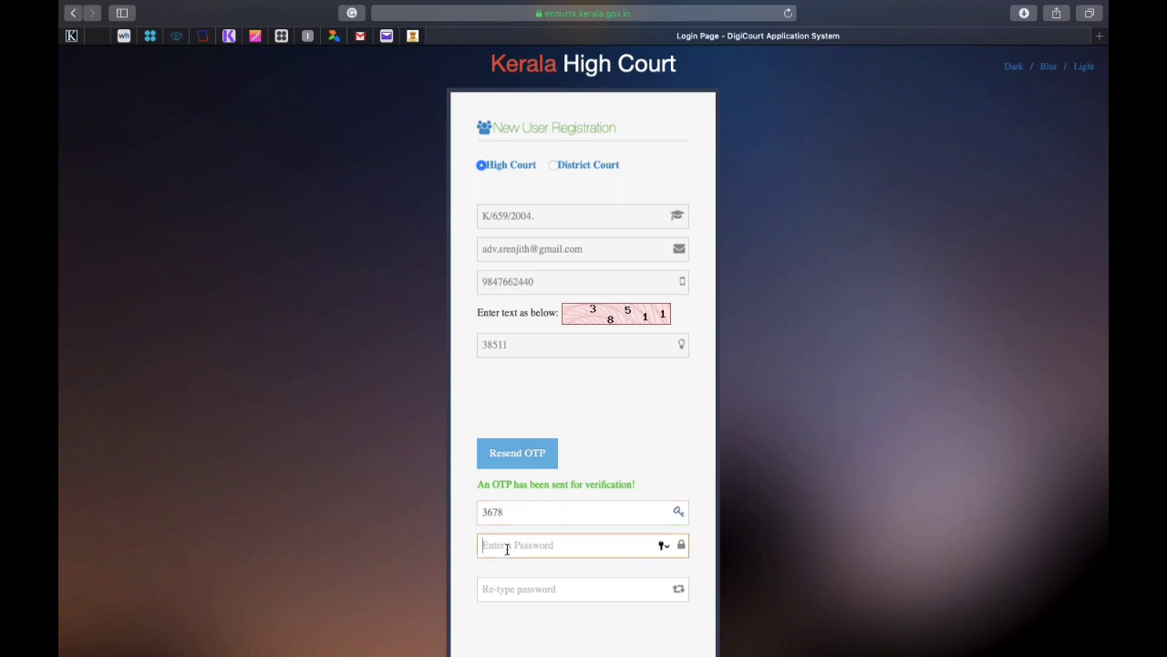
{"action": "type", "text": "********"}
{"action": "left_click", "coordinate": [512, 608]}
{"action": "type", "text": "********"}
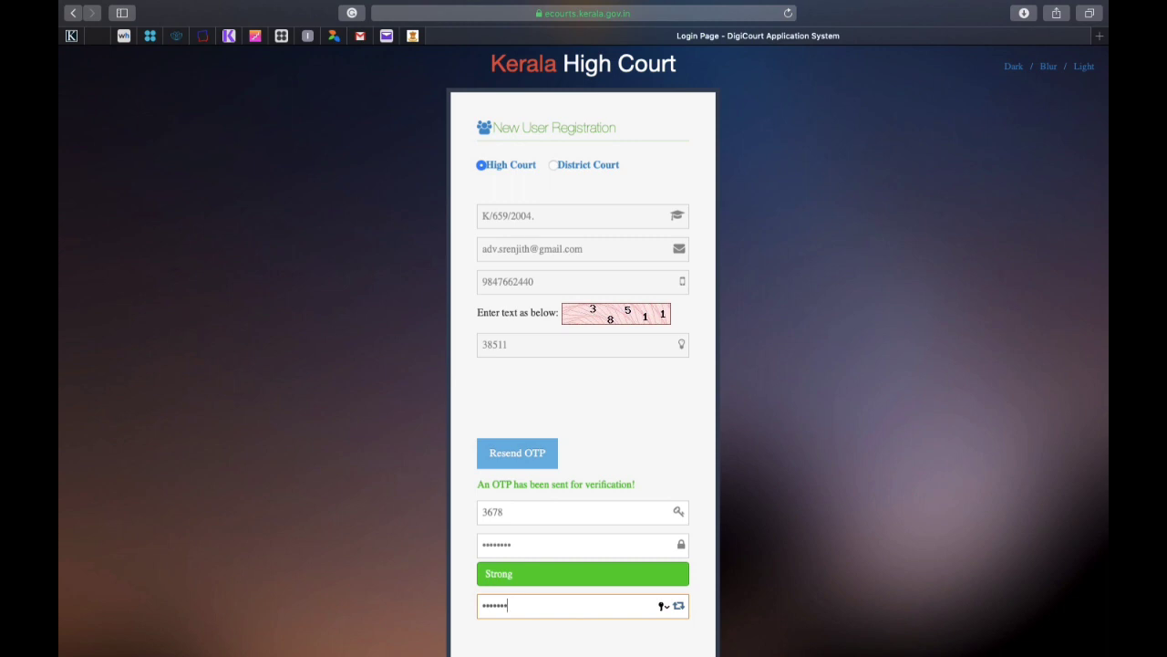
{"action": "scroll", "coordinate": [617, 593], "scroll_direction": "down", "scroll_amount": 3}
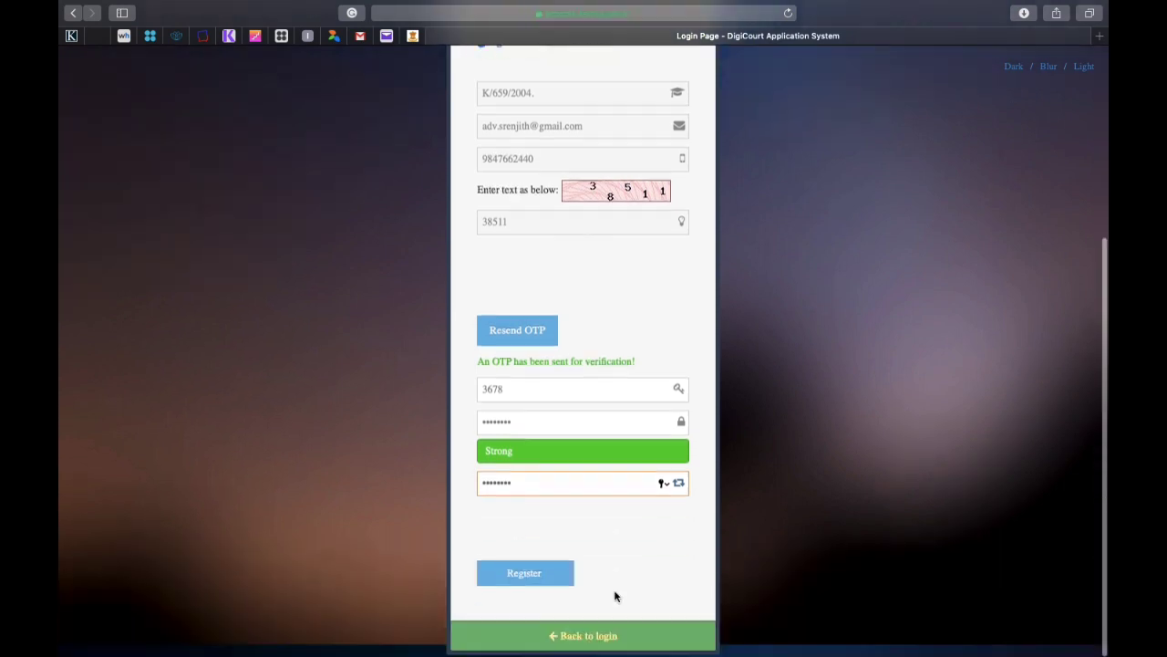
{"action": "left_click", "coordinate": [541, 582]}
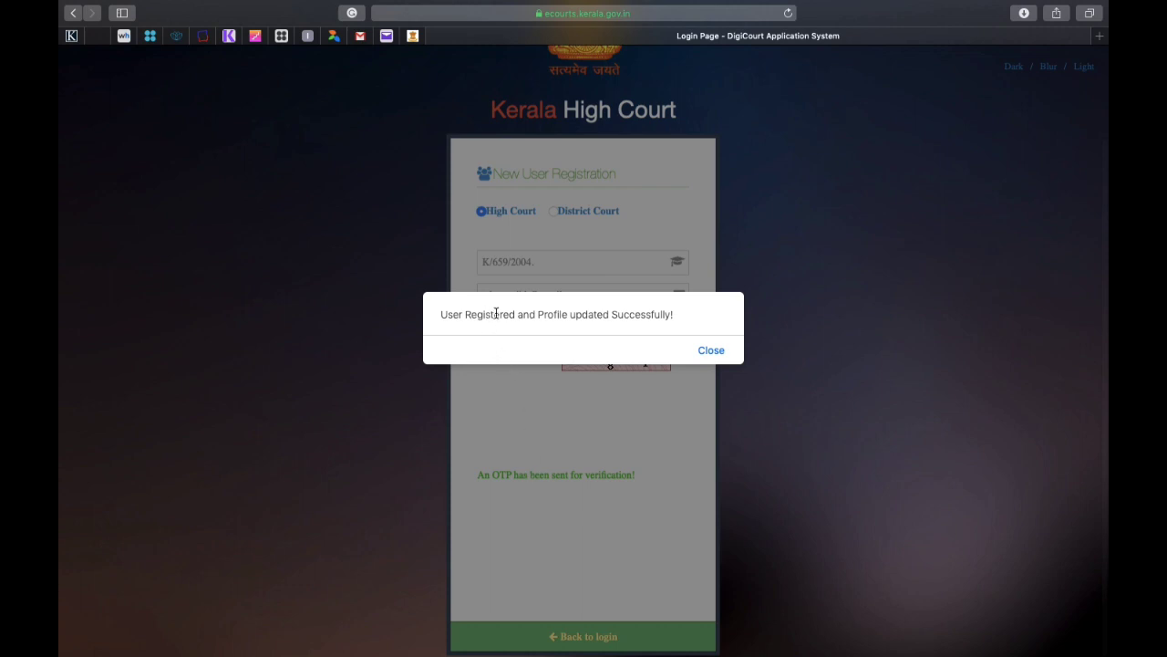
Step: Close the success message, return to login and sign in with the mobile number, password and captcha
{"action": "left_click", "coordinate": [711, 352]}
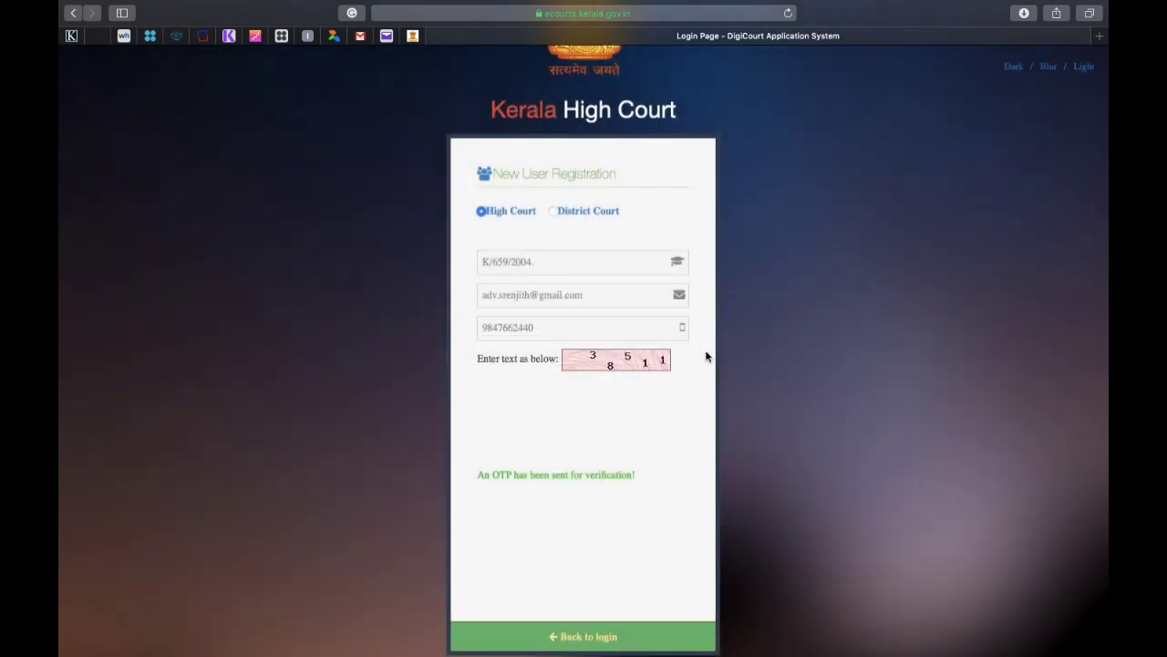
{"action": "left_click", "coordinate": [609, 631]}
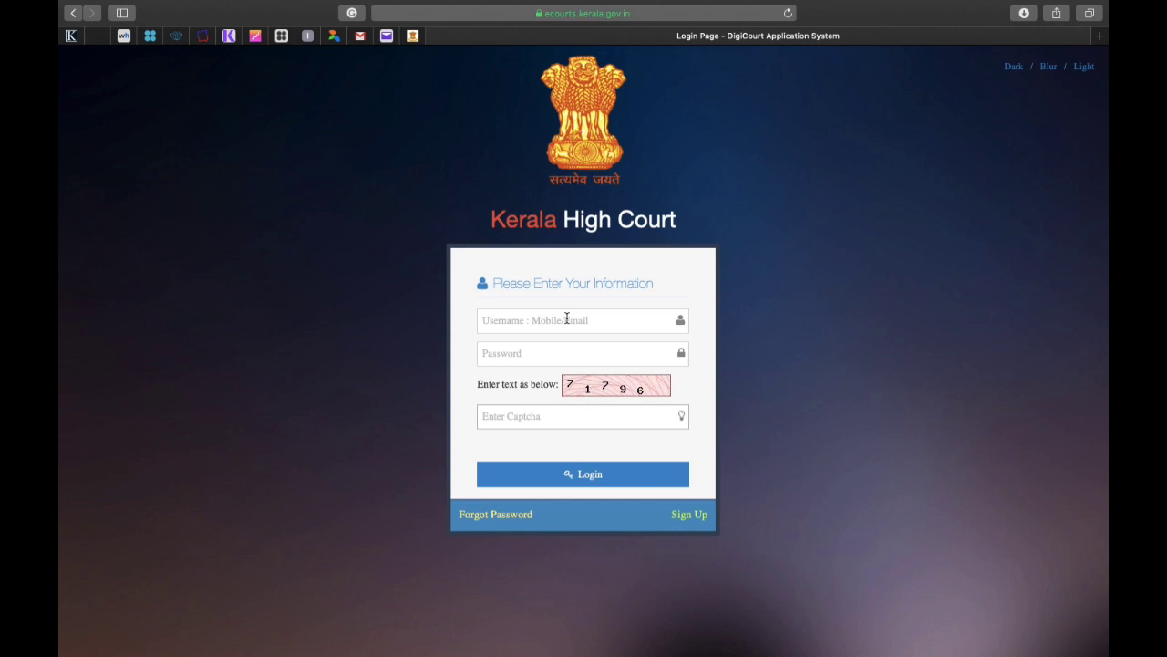
{"action": "left_click", "coordinate": [565, 320]}
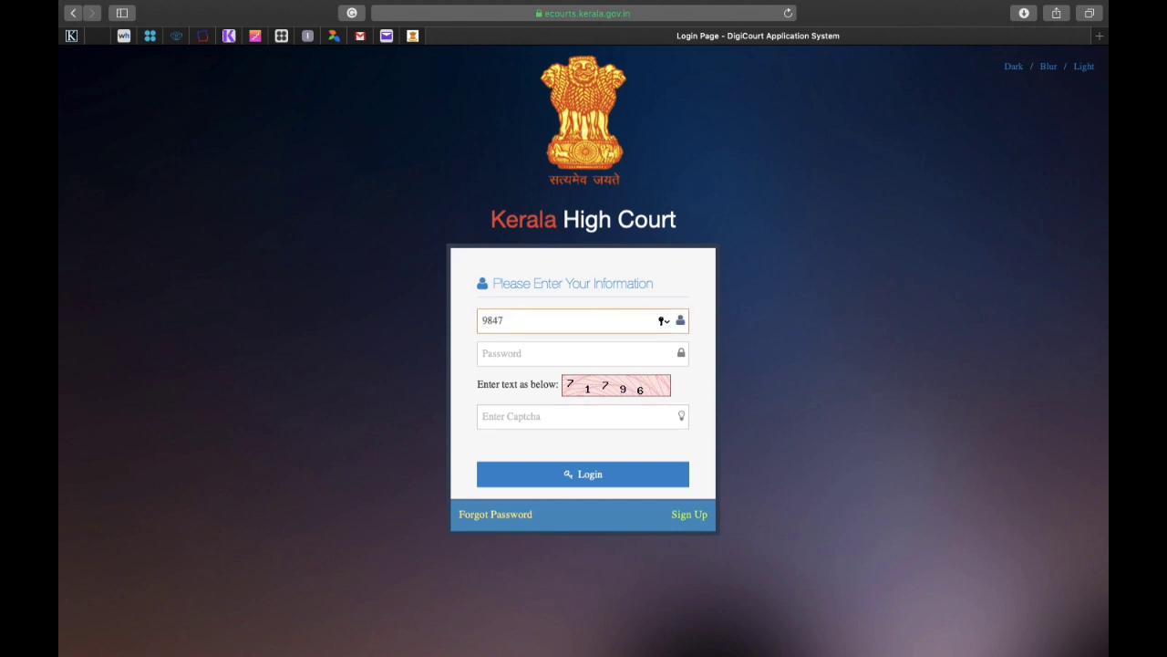
{"action": "left_click", "coordinate": [563, 352]}
{"action": "type", "text": "••••"}
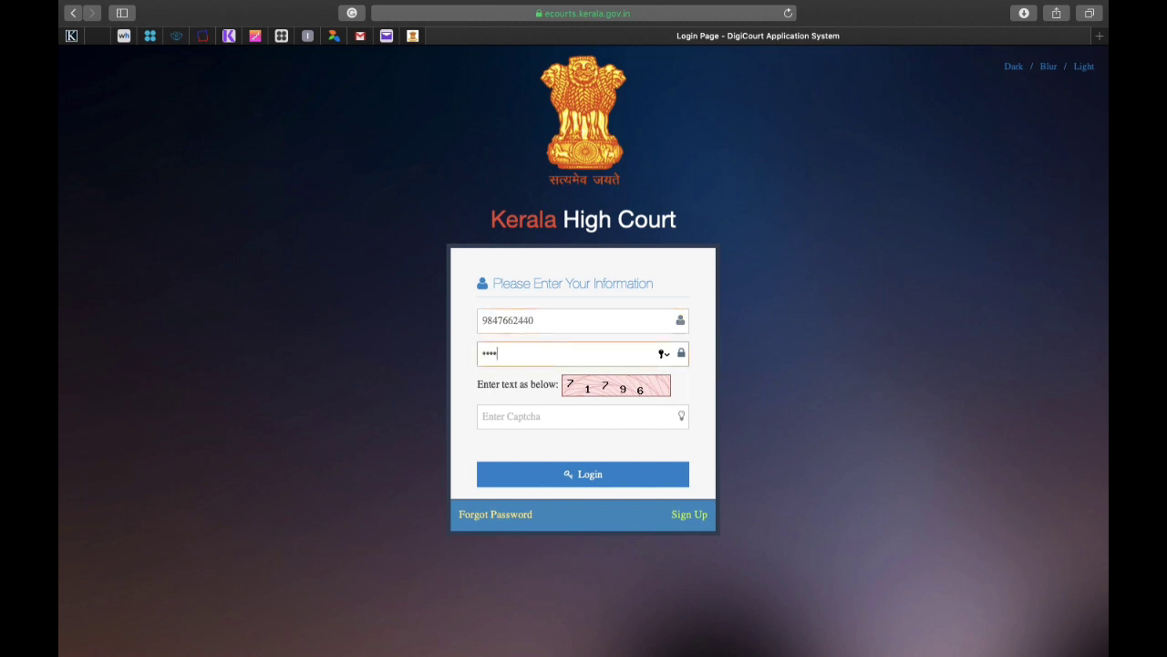
{"action": "type", "text": "••••"}
{"action": "left_click", "coordinate": [576, 415]}
{"action": "type", "text": "7"}
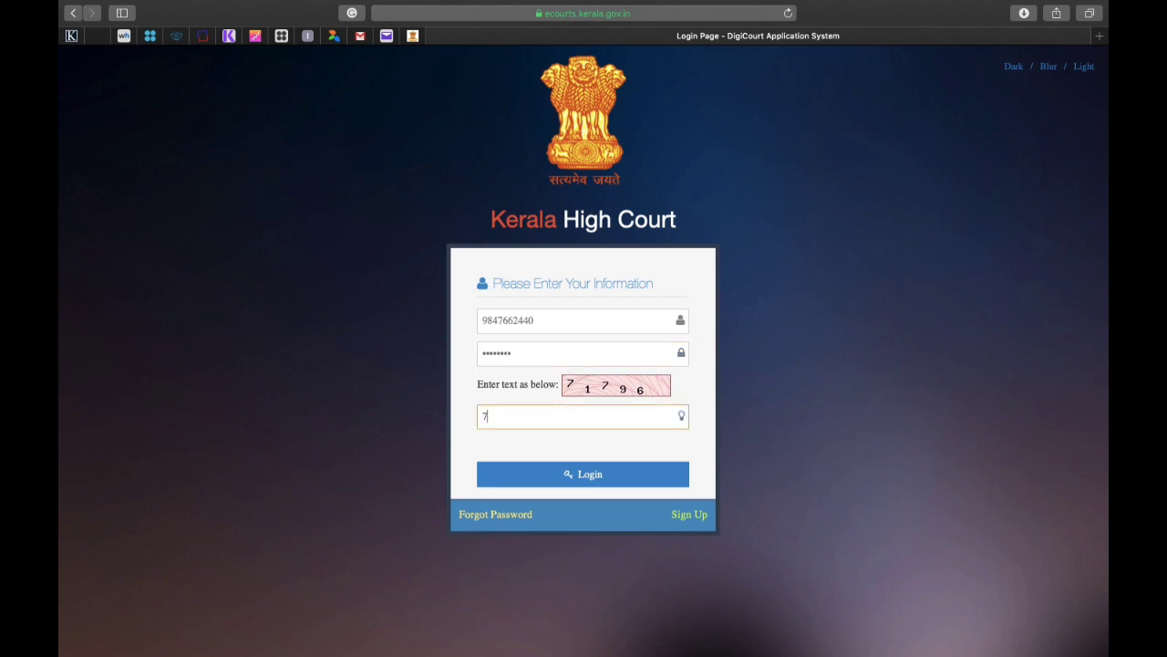
{"action": "type", "text": "1796"}
{"action": "left_click", "coordinate": [591, 474]}
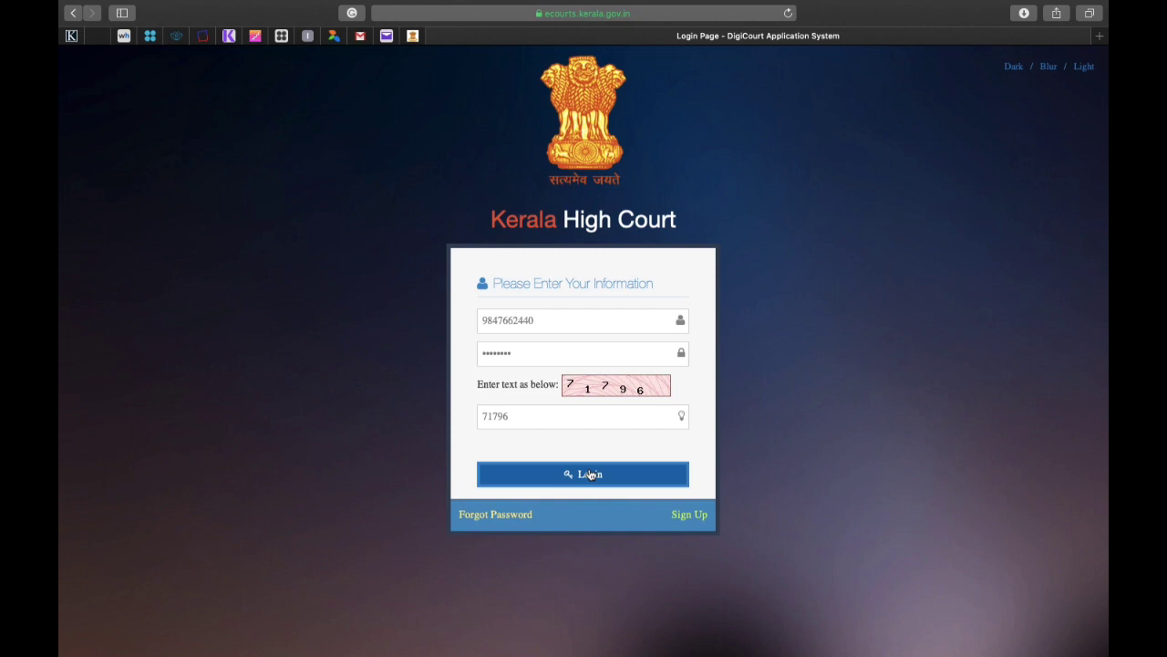
{"action": "left_click", "coordinate": [591, 475]}
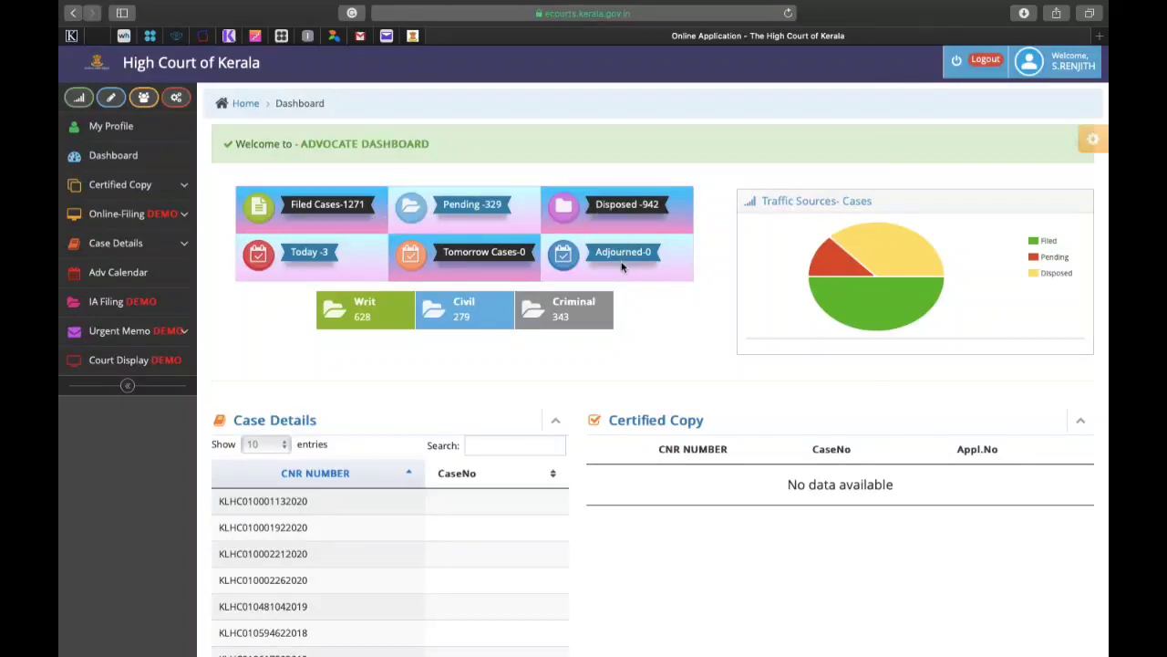
Step: Expand Online-Filing in the sidebar and choose New Case
{"action": "left_click", "coordinate": [175, 224]}
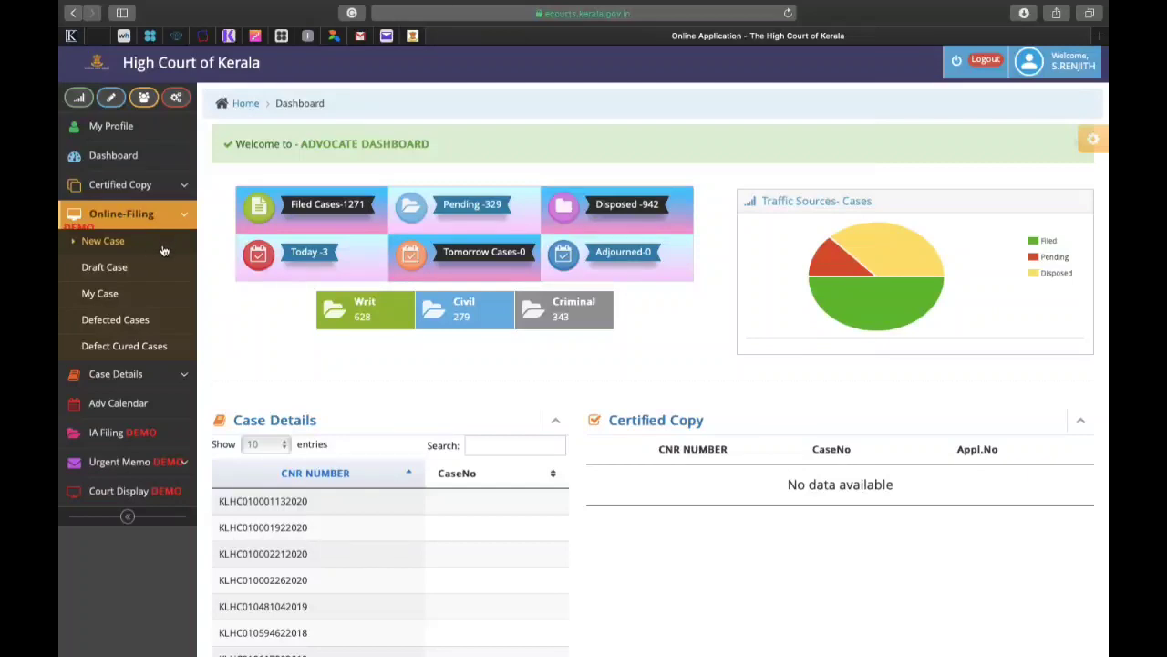
{"action": "left_click", "coordinate": [164, 250]}
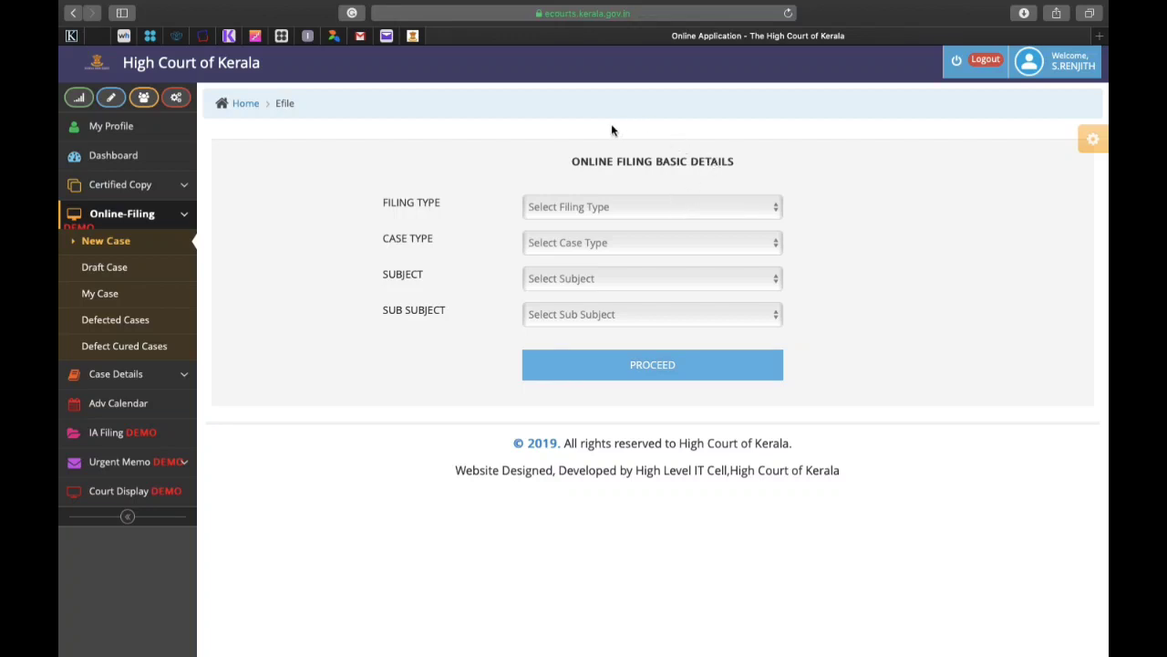
Step: Set Criminal, Bail Application, subject 26.06 Bail Application, sub subject Anticipatory Bail, and proceed
{"action": "left_click", "coordinate": [673, 210]}
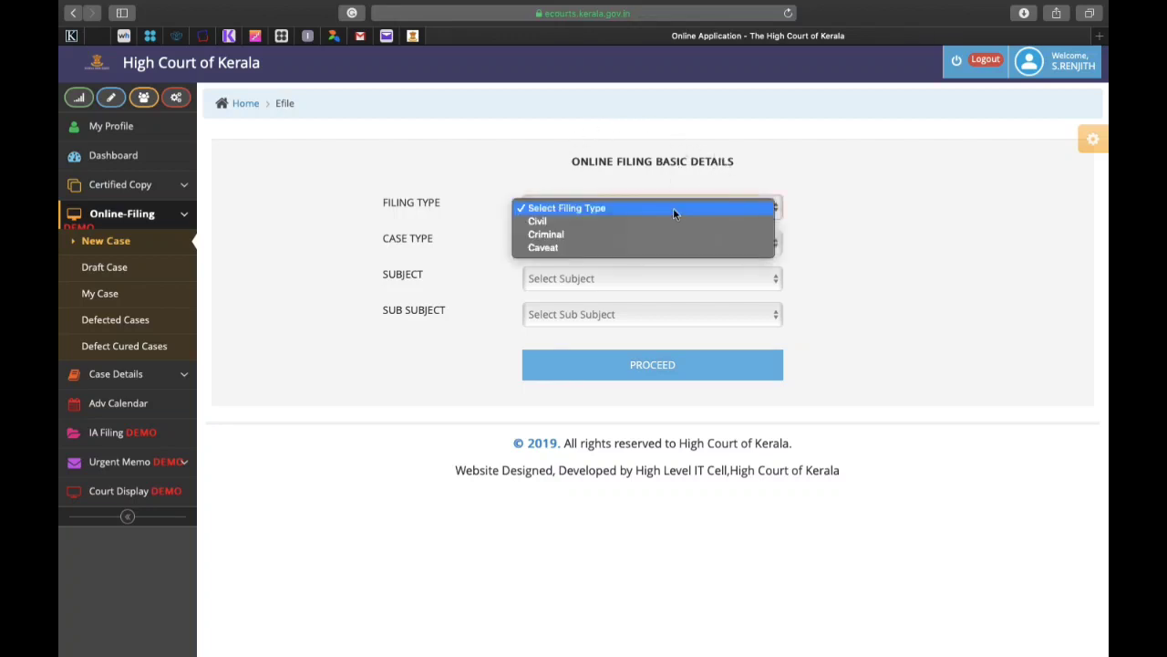
{"action": "left_click", "coordinate": [653, 236]}
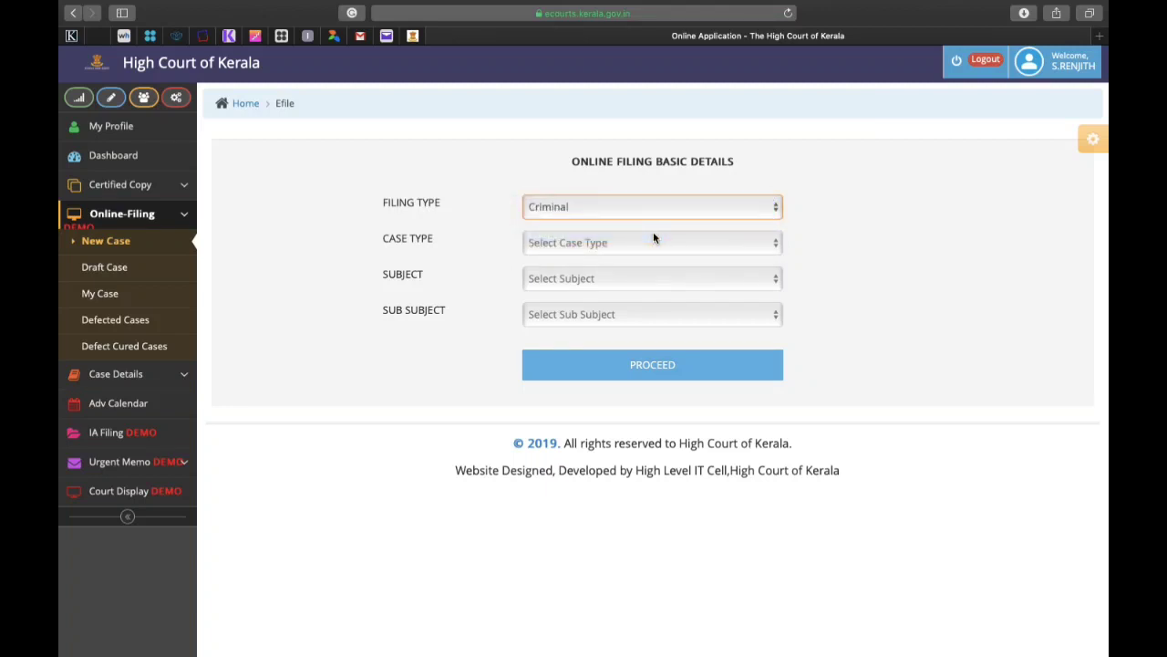
{"action": "left_click", "coordinate": [654, 246]}
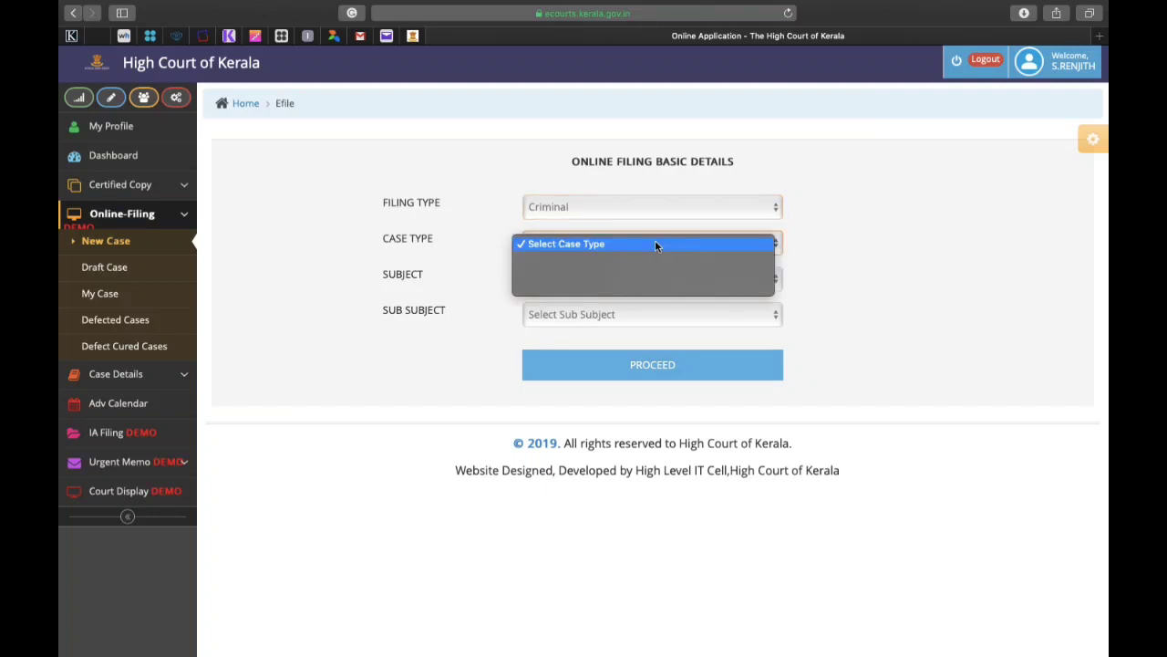
{"action": "left_click", "coordinate": [778, 250]}
{"action": "left_click", "coordinate": [778, 248]}
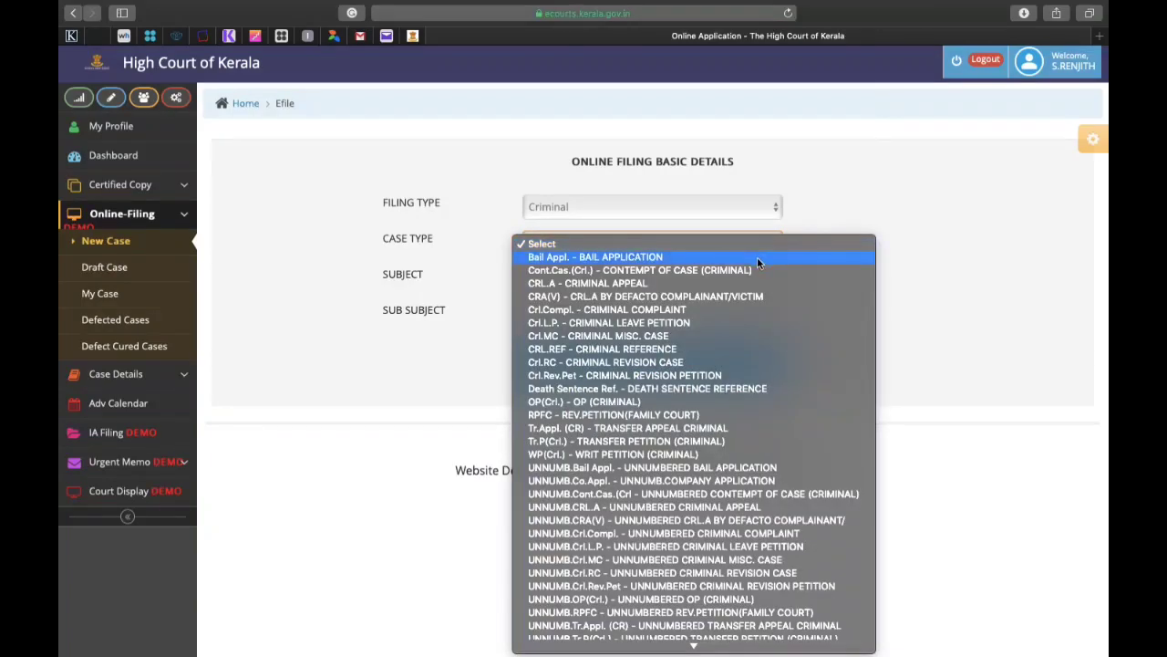
{"action": "left_click", "coordinate": [757, 257]}
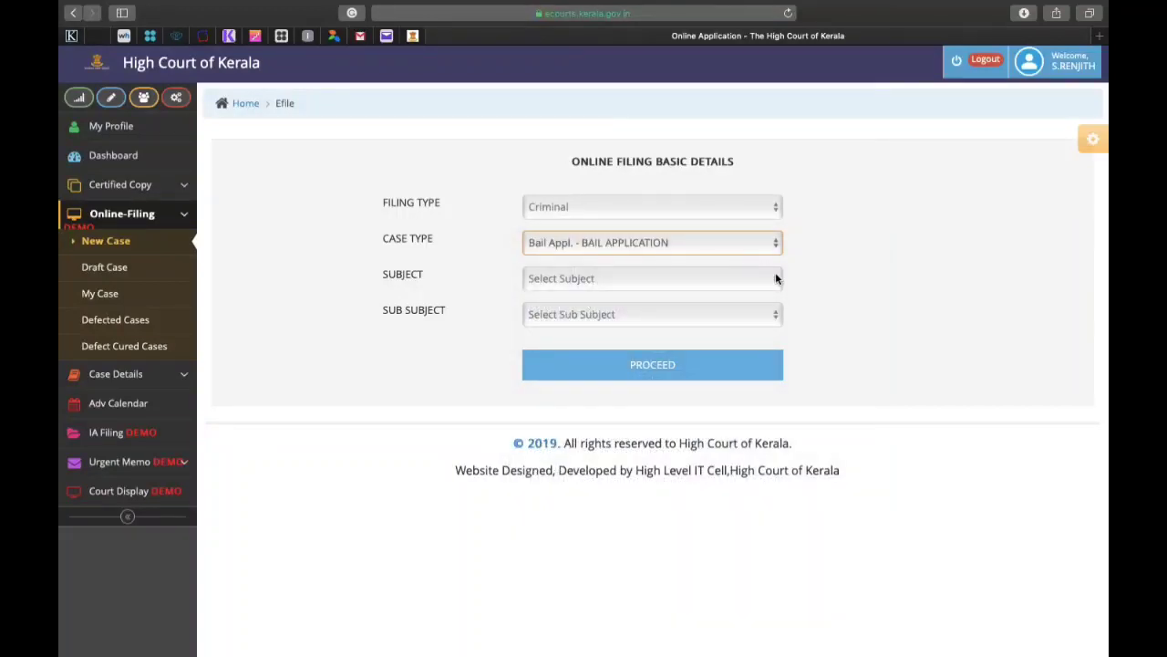
{"action": "left_click", "coordinate": [776, 279]}
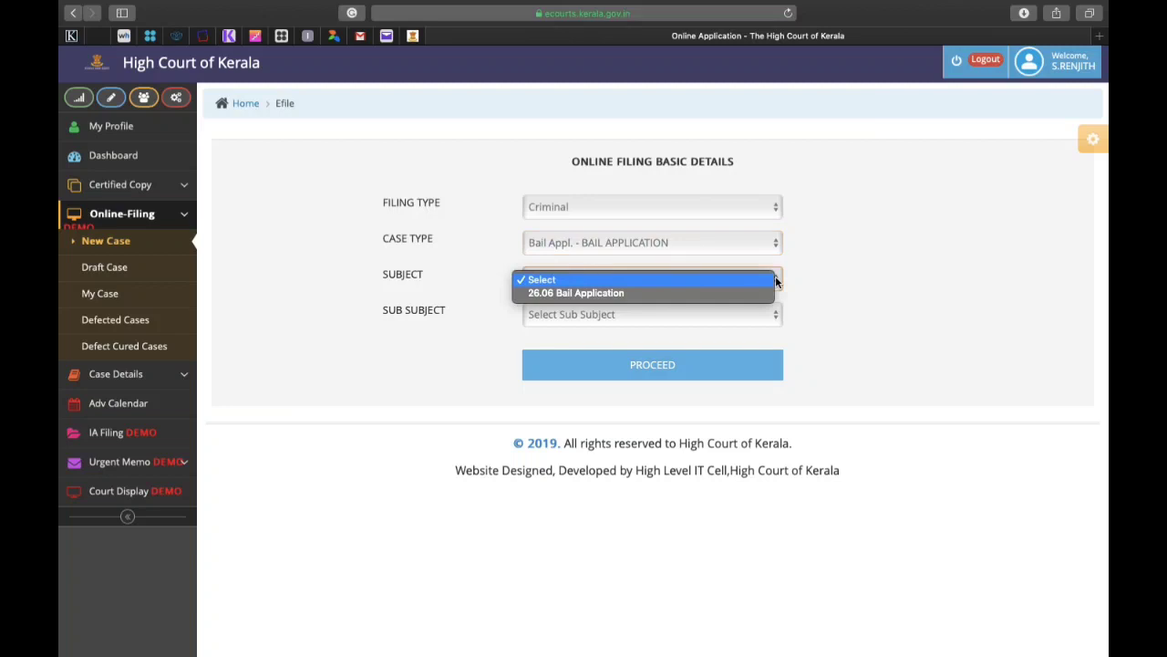
{"action": "left_click", "coordinate": [746, 294]}
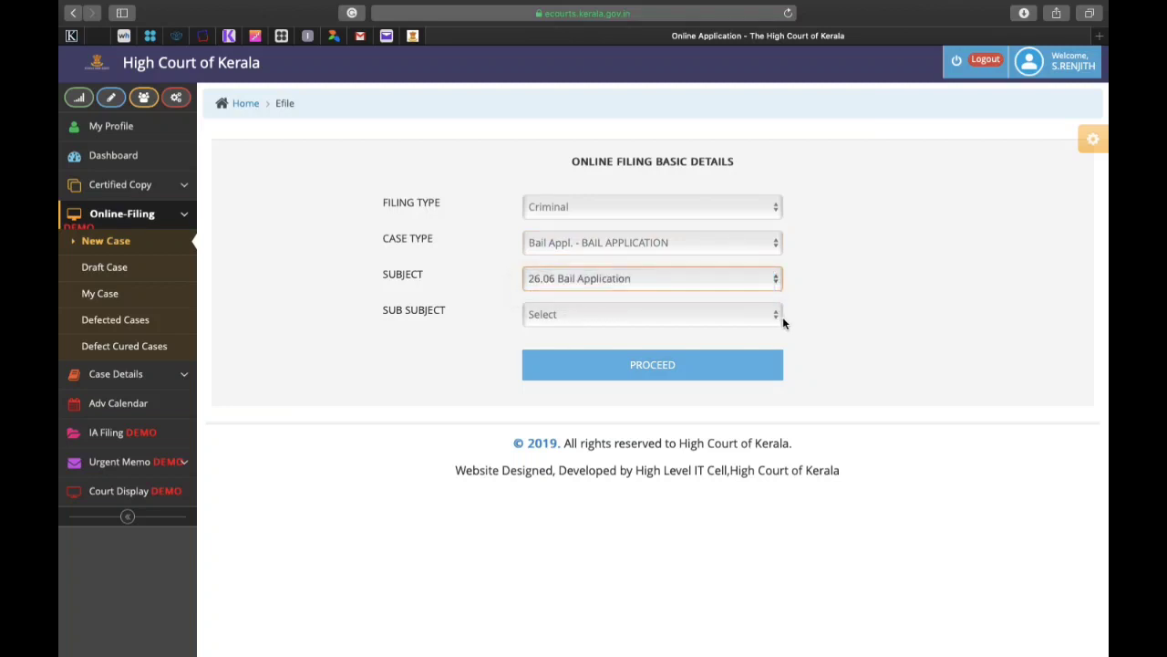
{"action": "left_click", "coordinate": [774, 321]}
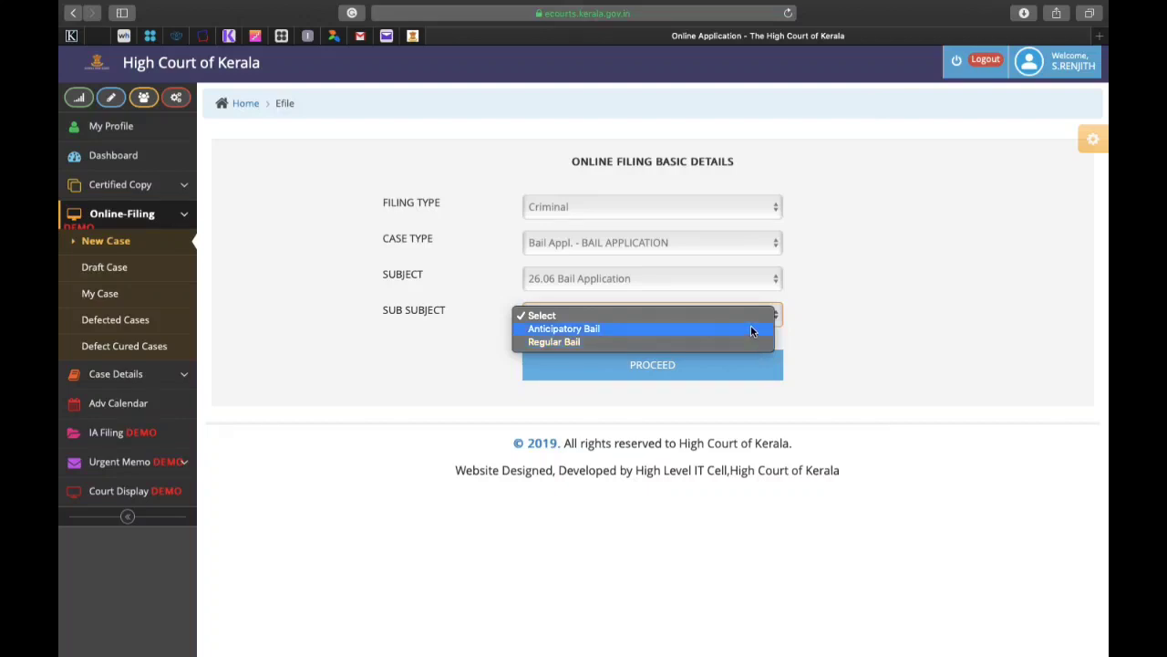
{"action": "left_click", "coordinate": [750, 328]}
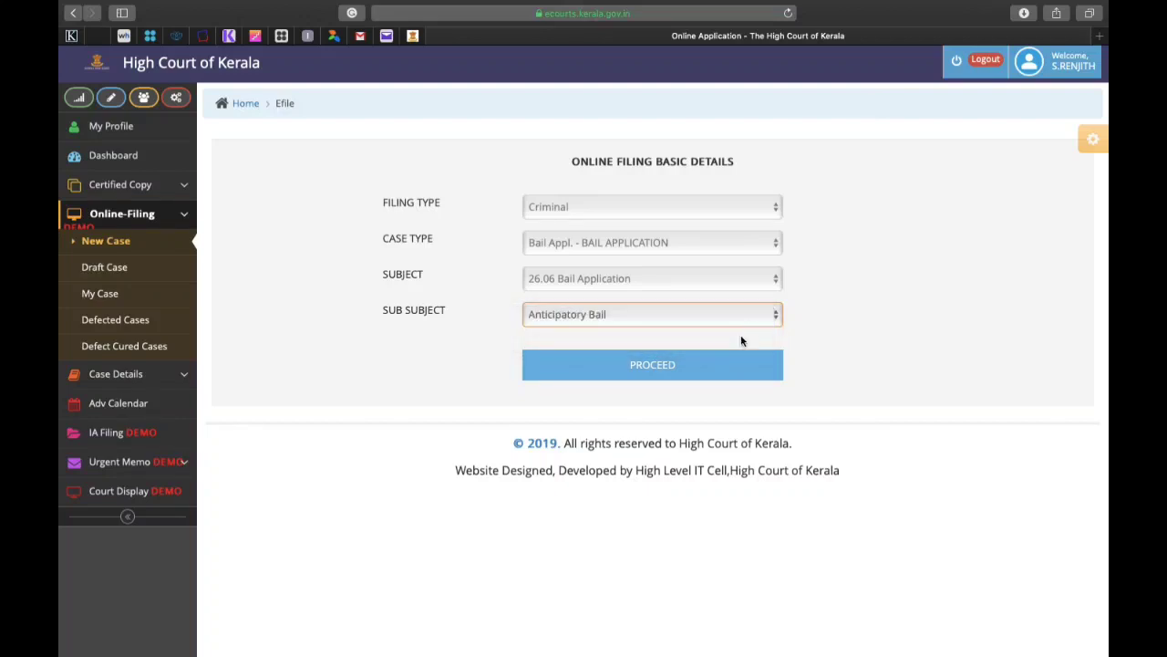
{"action": "left_click", "coordinate": [720, 367]}
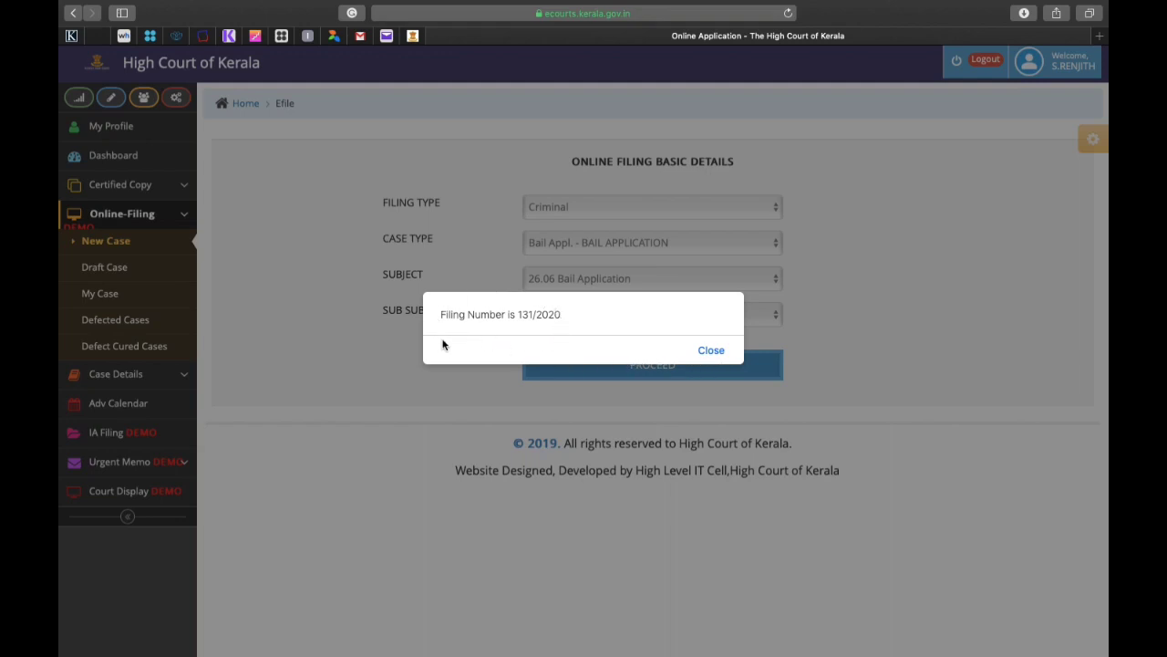
Step: Close the Filing Number notice to continue to the Petitioner step
{"action": "left_click", "coordinate": [711, 351]}
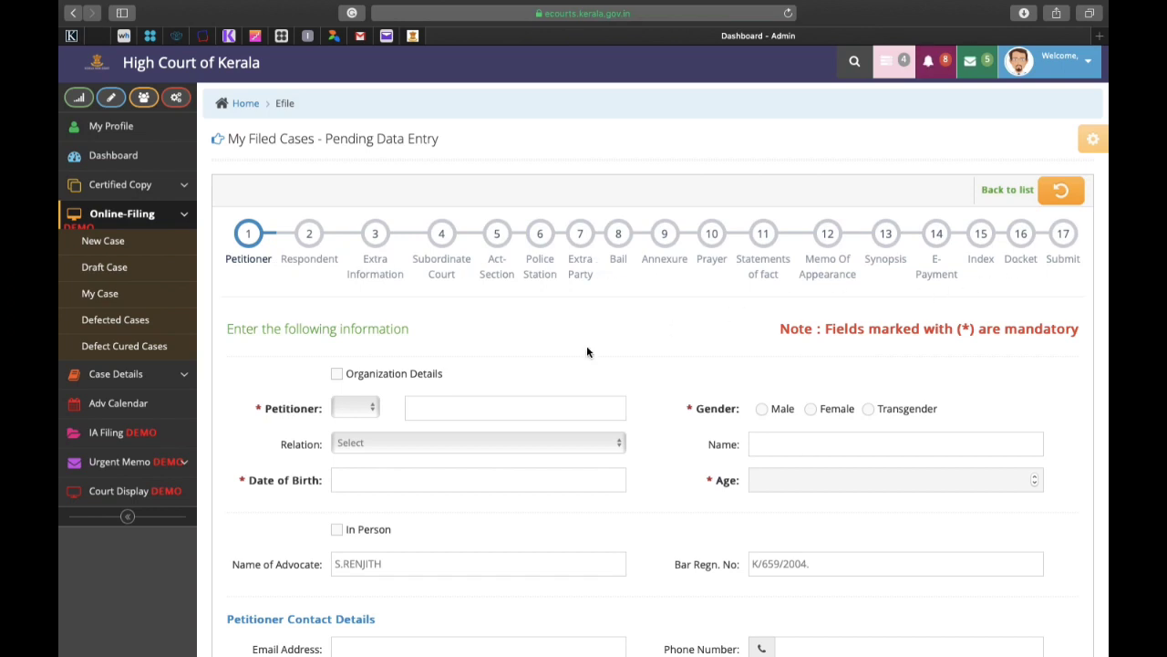
Step: Enter the petitioner with title Shri., their full name and male gender, leaving relation unset
{"action": "scroll", "coordinate": [586, 352], "scroll_direction": "down", "scroll_amount": 3}
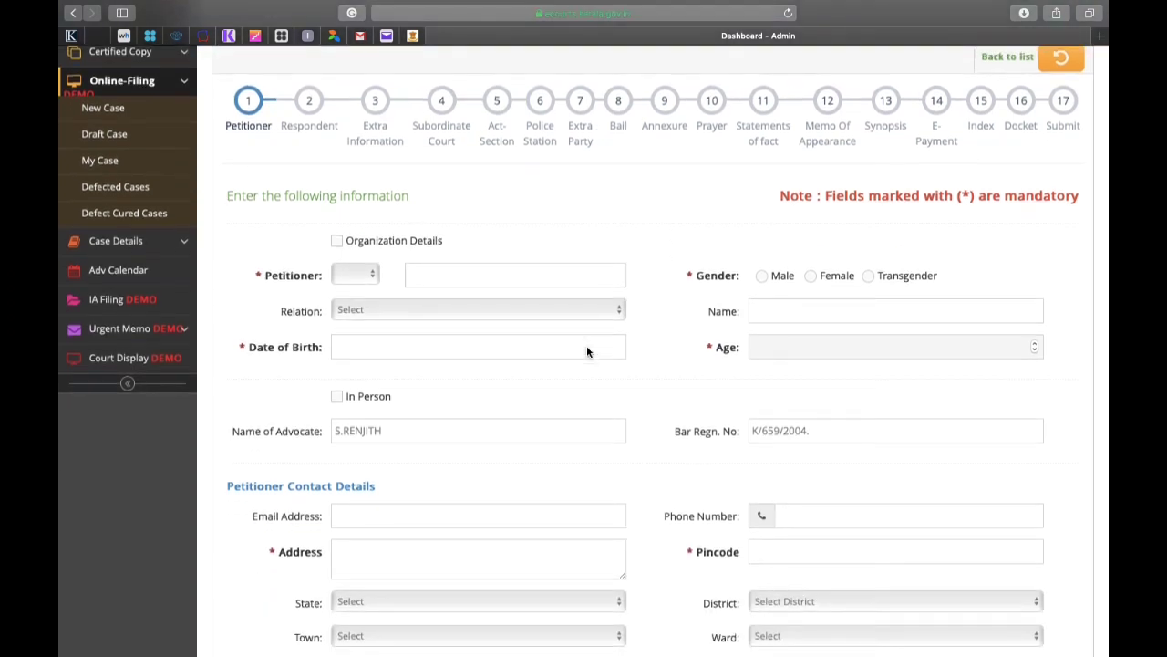
{"action": "left_click", "coordinate": [357, 275]}
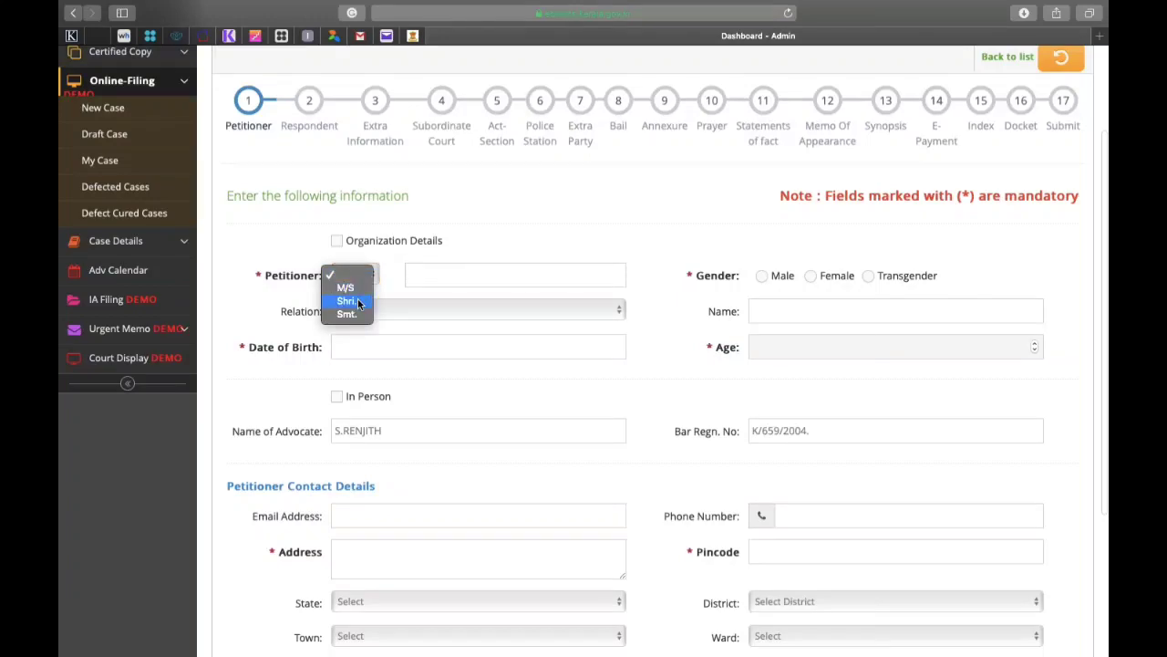
{"action": "left_click", "coordinate": [348, 301]}
{"action": "left_click", "coordinate": [443, 275]}
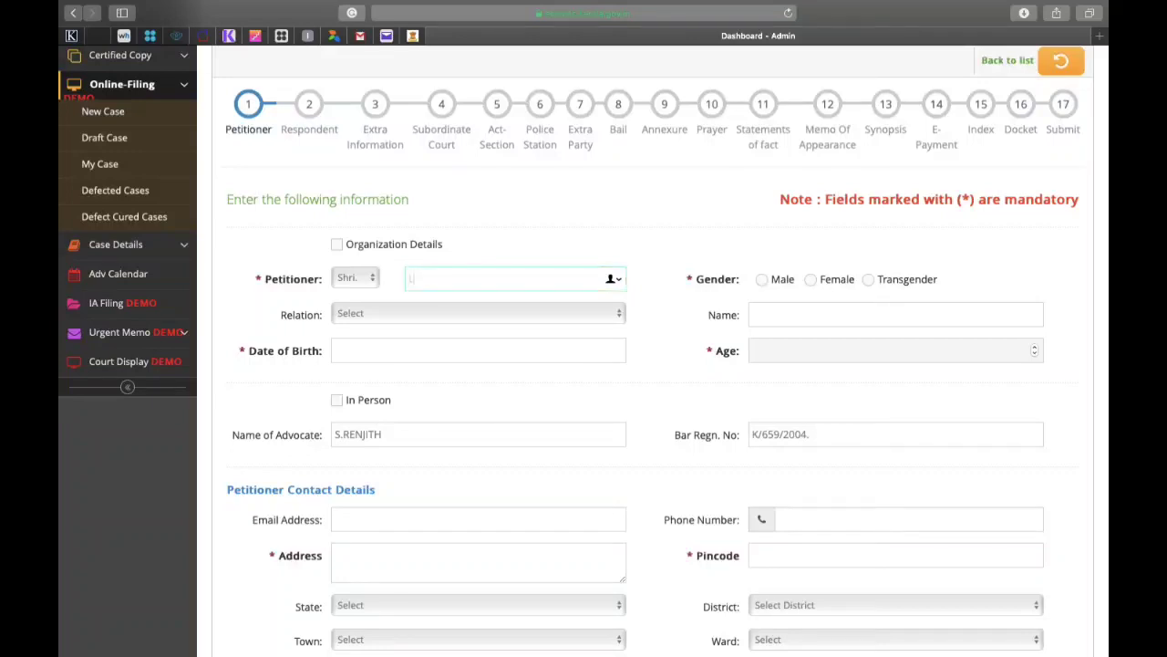
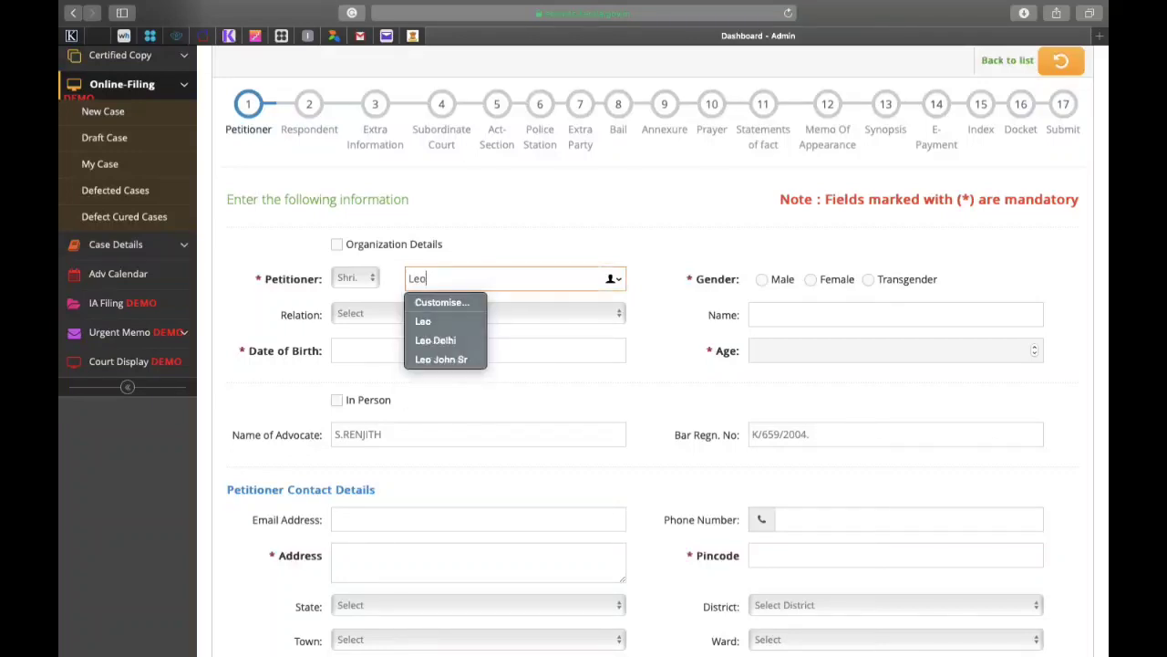
{"action": "left_click", "coordinate": [762, 280]}
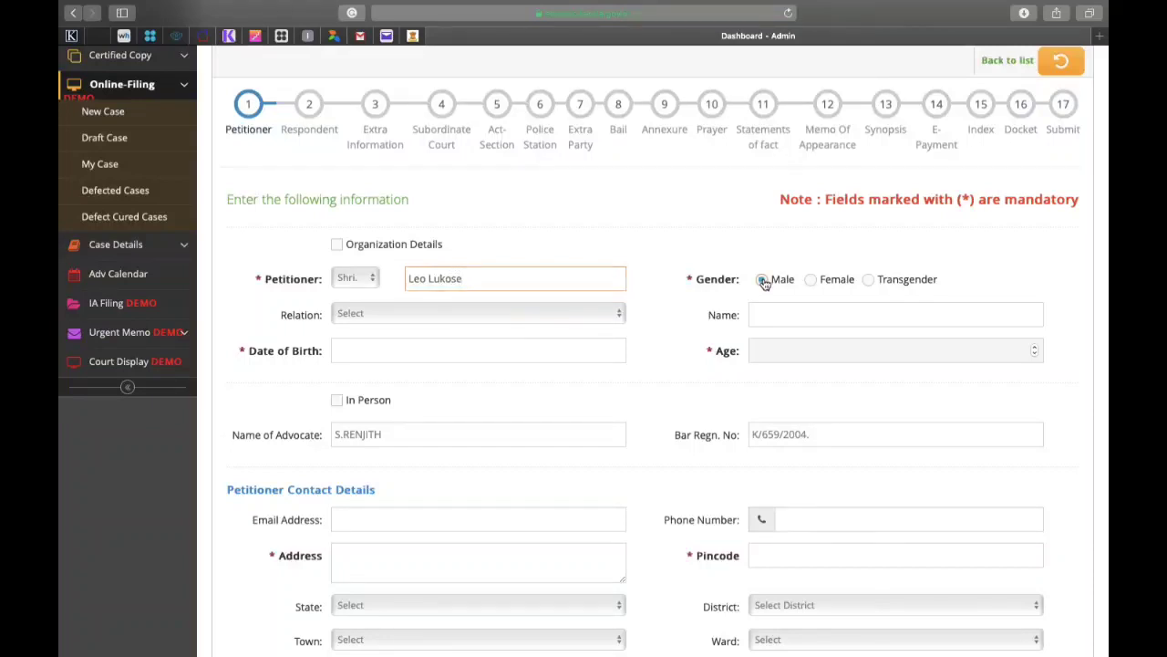
{"action": "left_click", "coordinate": [435, 315]}
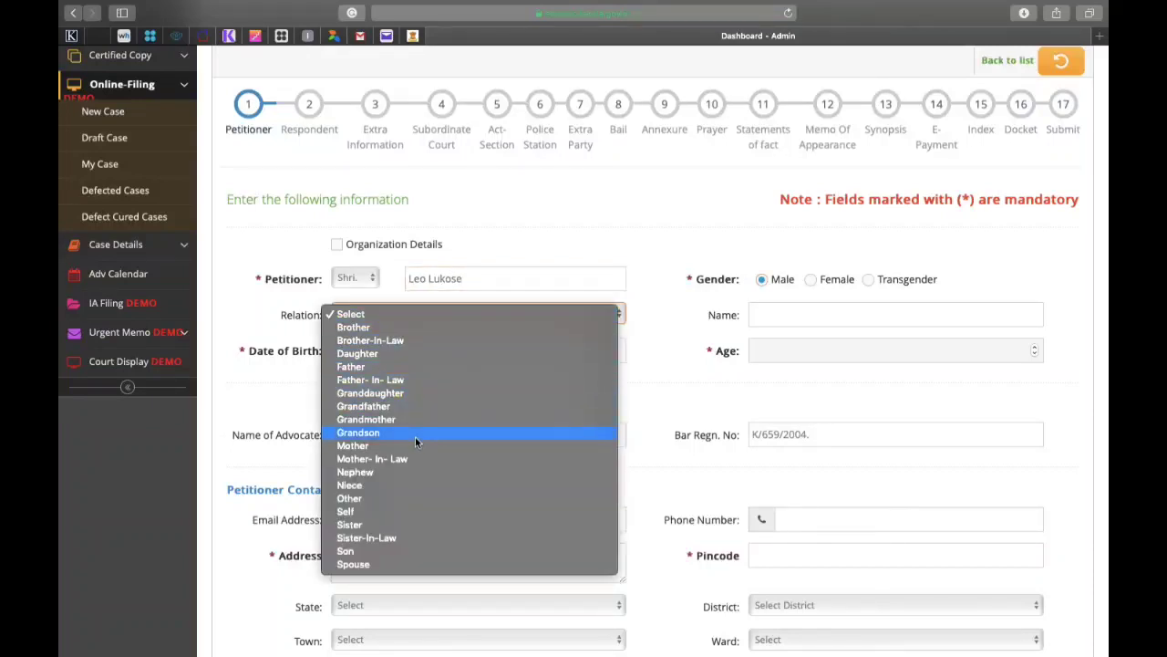
{"action": "left_click", "coordinate": [804, 318]}
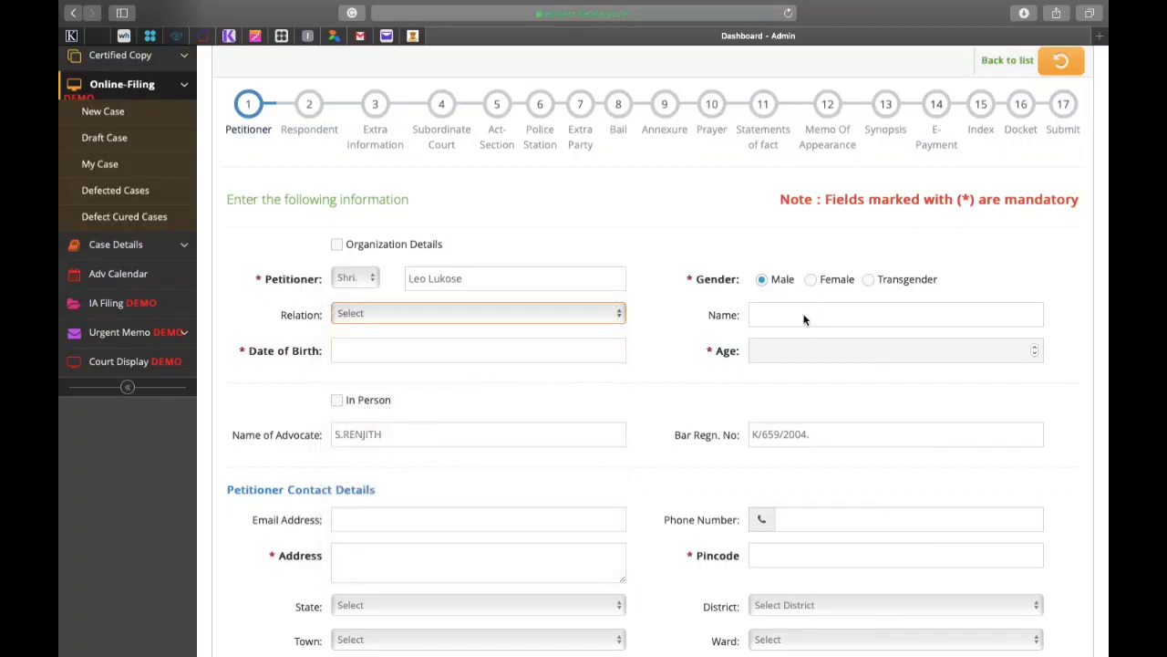
{"action": "left_click", "coordinate": [459, 359]}
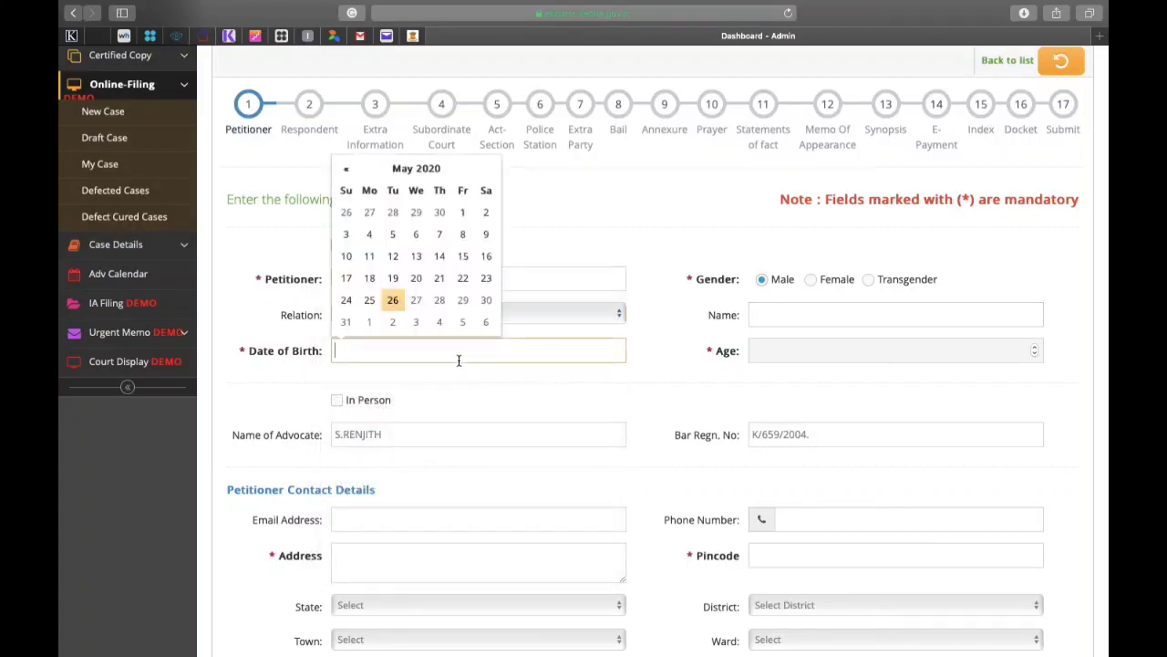
{"action": "left_click", "coordinate": [418, 170]}
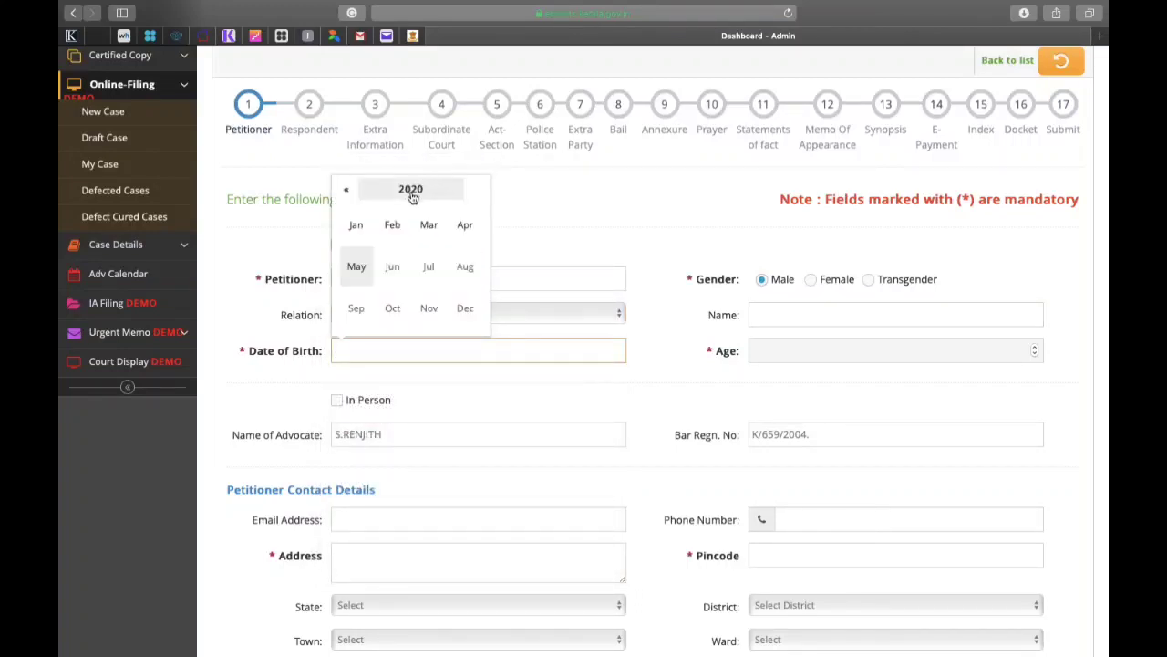
{"action": "left_click", "coordinate": [411, 191]}
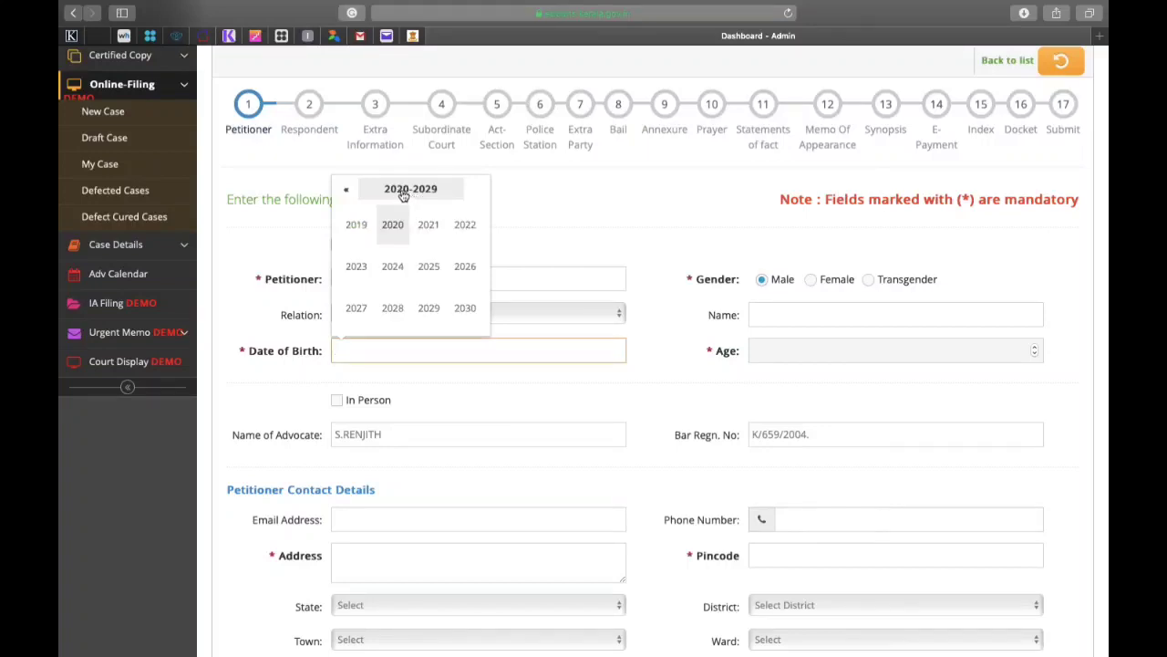
{"action": "left_click", "coordinate": [347, 192]}
{"action": "left_click", "coordinate": [348, 191]}
{"action": "left_click", "coordinate": [348, 192]}
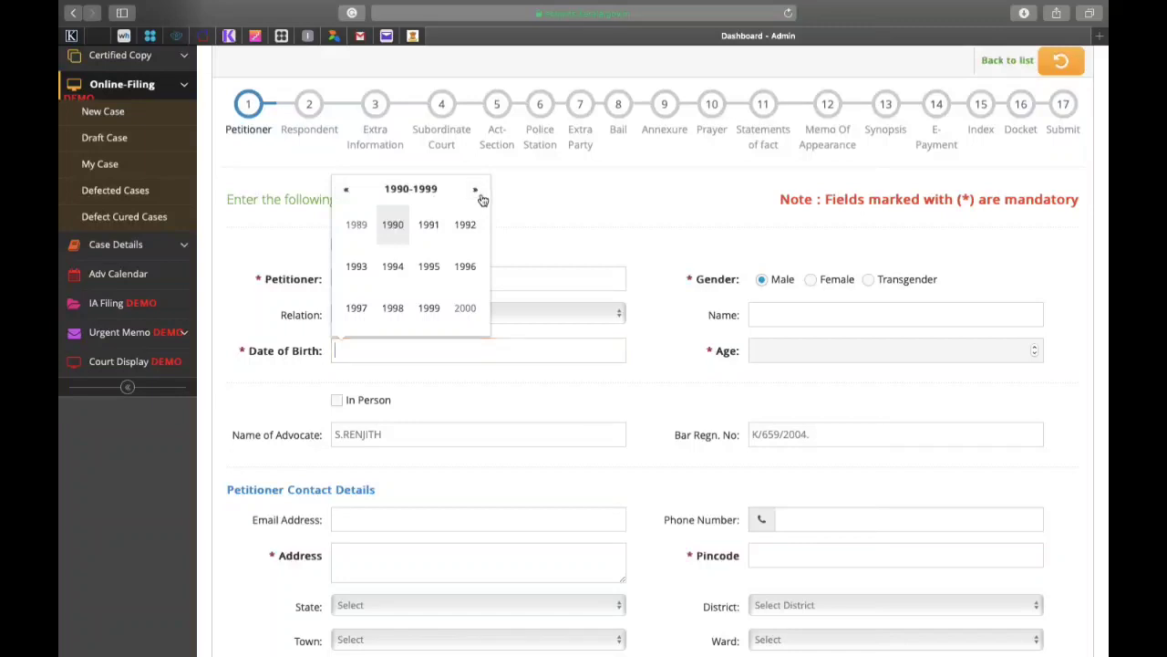
{"action": "left_click", "coordinate": [465, 225]}
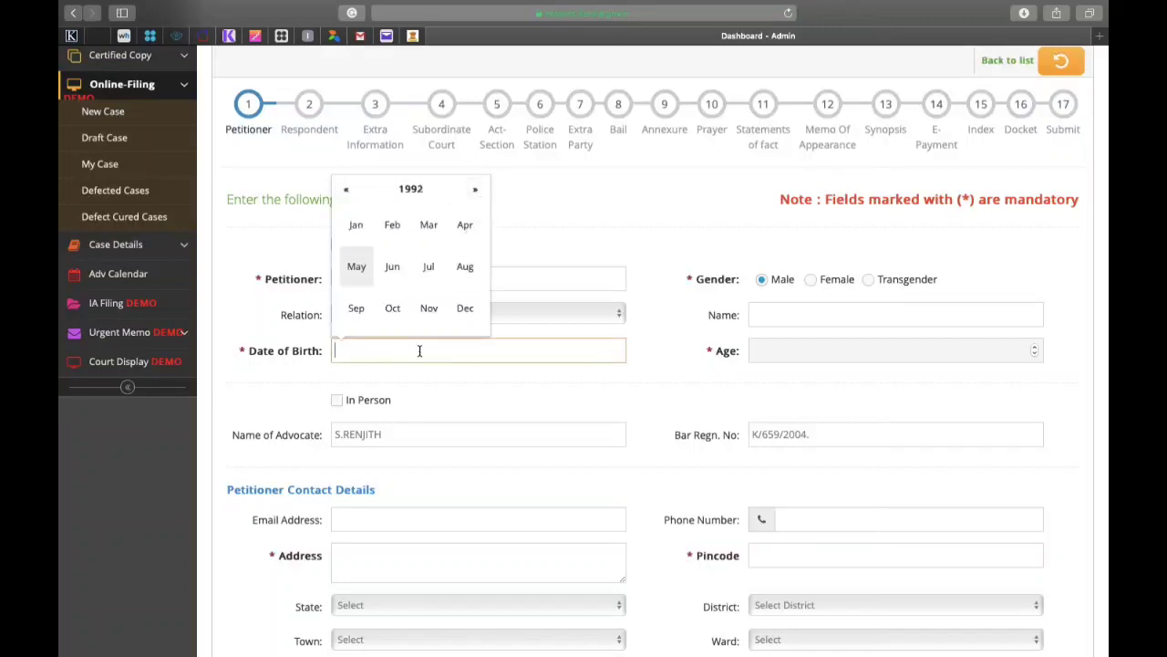
{"action": "left_click", "coordinate": [427, 269]}
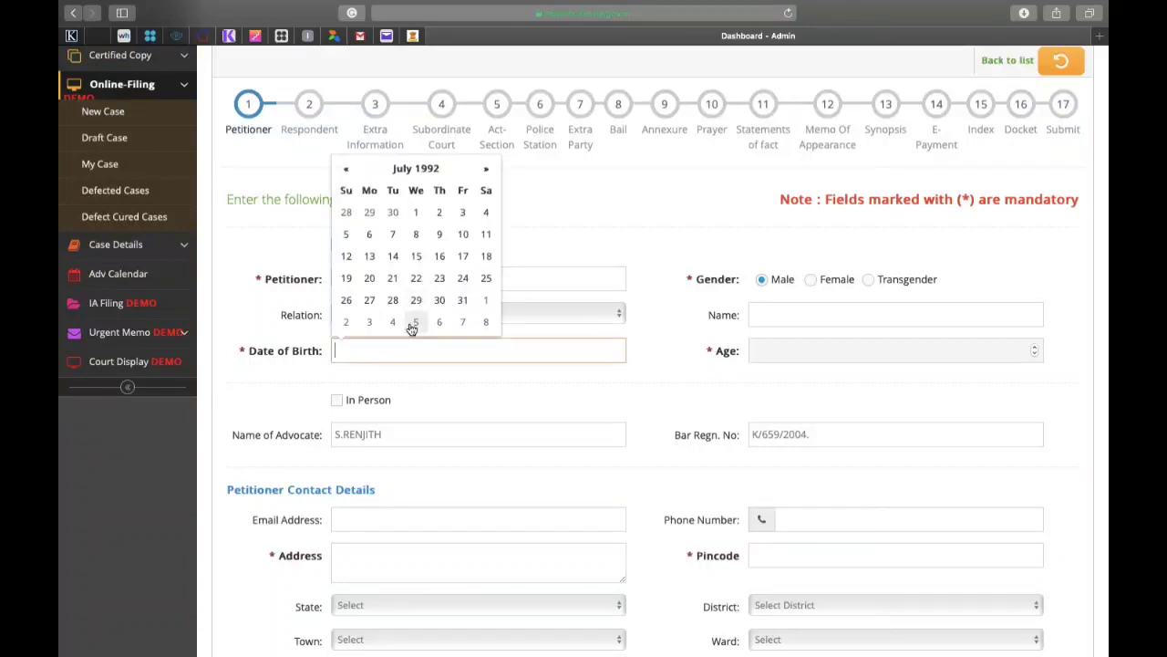
{"action": "left_click", "coordinate": [417, 212]}
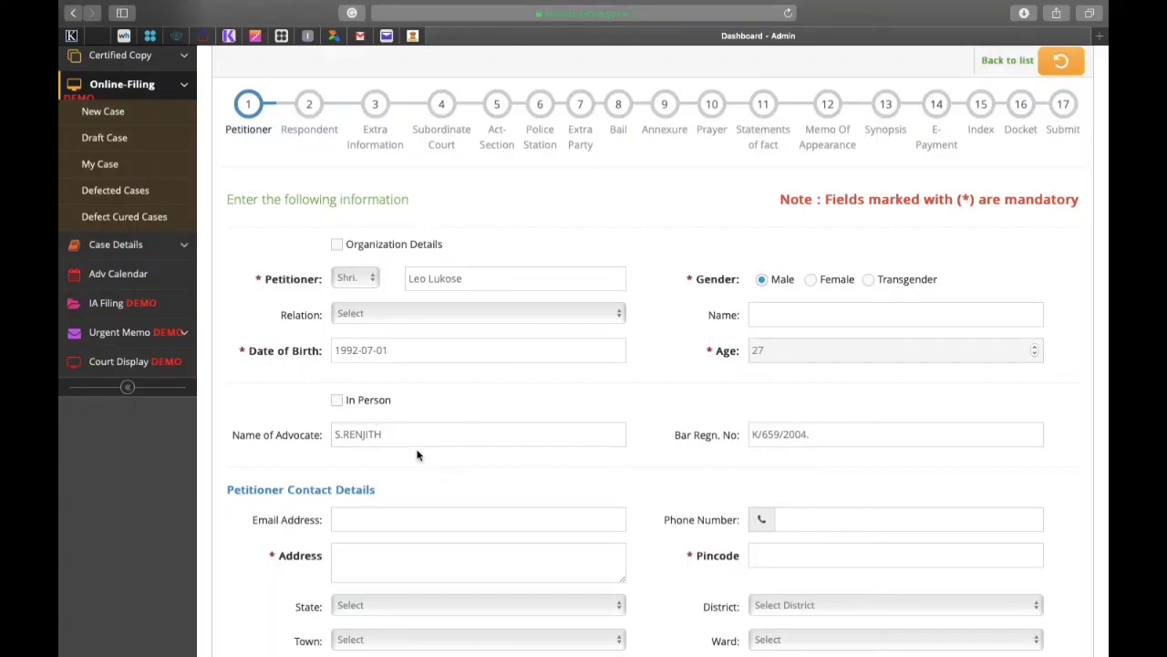
Step: Give the petitioner address Kozhikode and pincode 673050, then save and continue
{"action": "scroll", "coordinate": [418, 453], "scroll_direction": "down", "scroll_amount": 2}
{"action": "scroll", "coordinate": [418, 451], "scroll_direction": "down", "scroll_amount": 2}
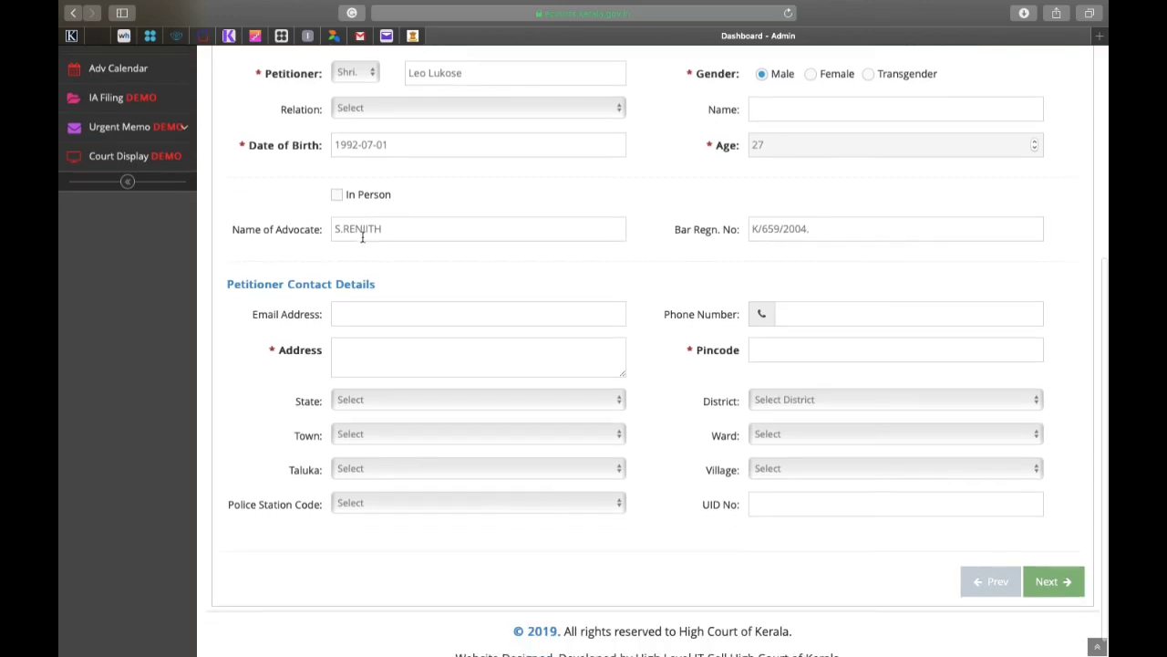
{"action": "left_click", "coordinate": [809, 231]}
{"action": "scroll", "coordinate": [808, 233], "scroll_direction": "down", "scroll_amount": 1}
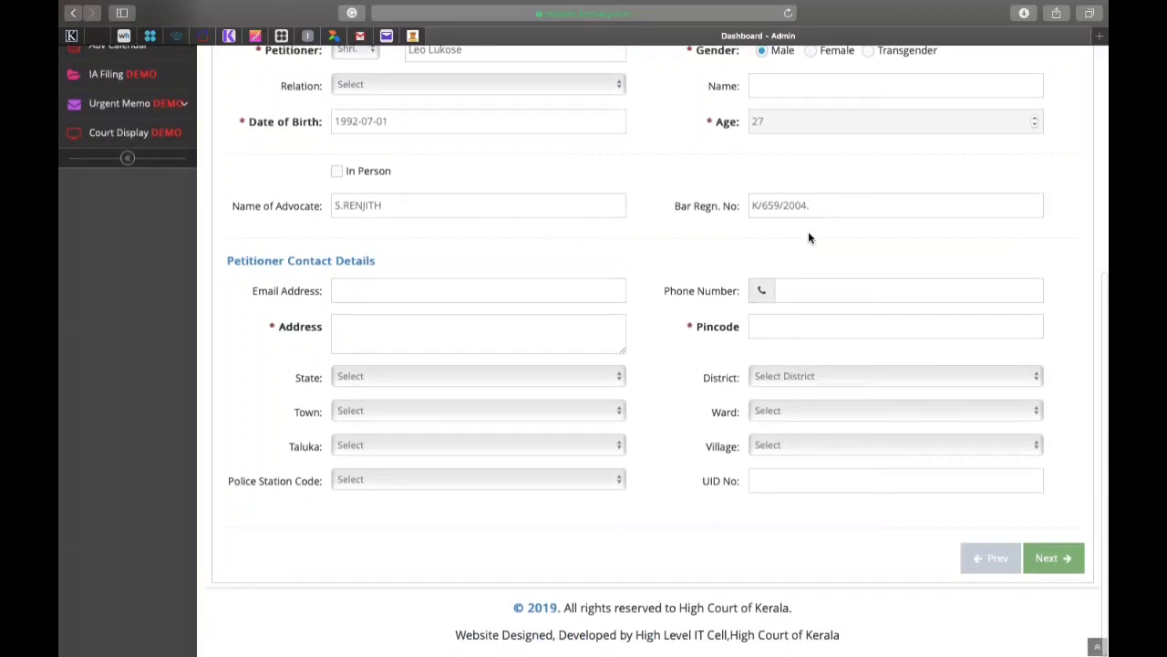
{"action": "left_click", "coordinate": [431, 332]}
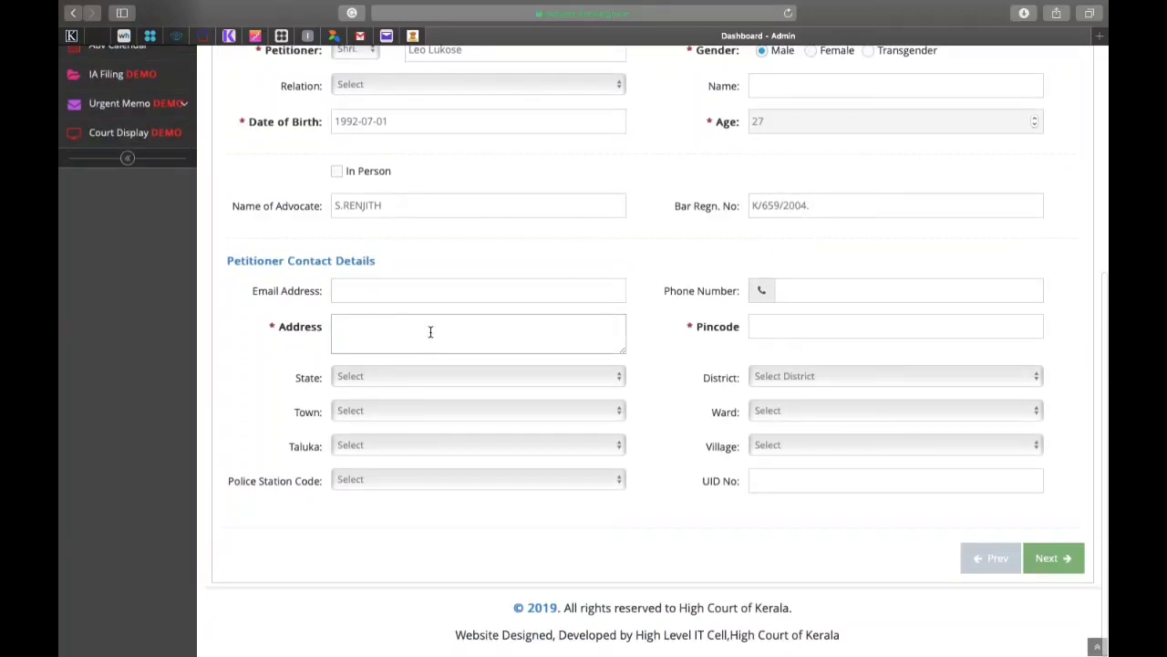
{"action": "type", "text": "Kozhikode"}
{"action": "left_click", "coordinate": [803, 327]}
{"action": "type", "text": "673050"}
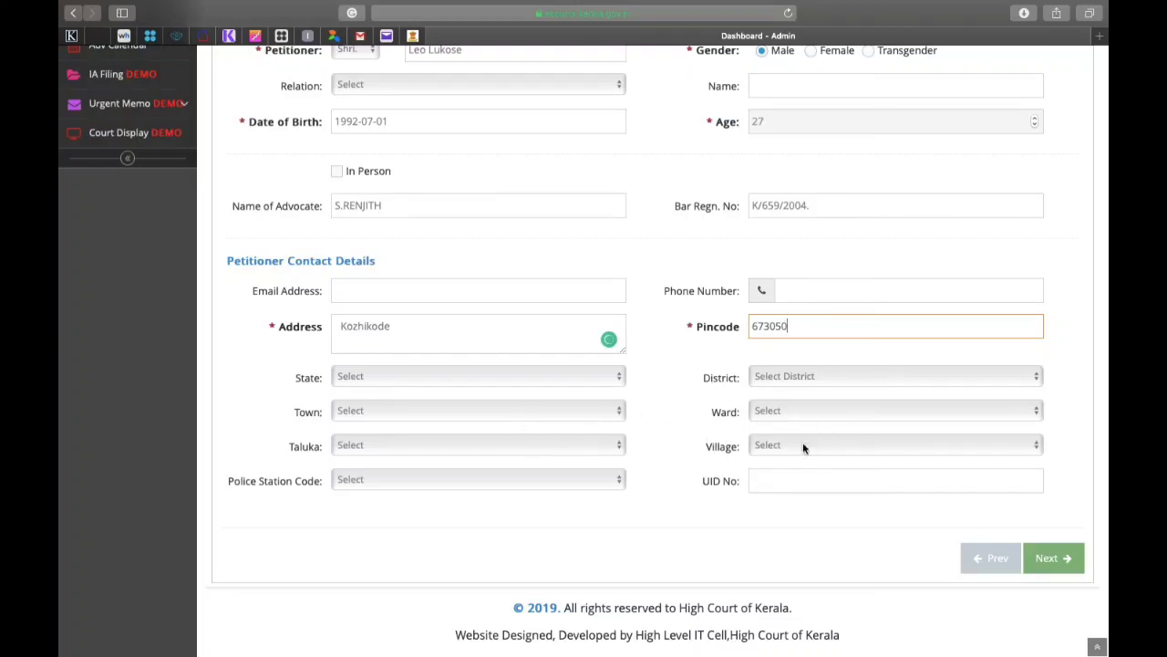
{"action": "left_click", "coordinate": [1047, 570]}
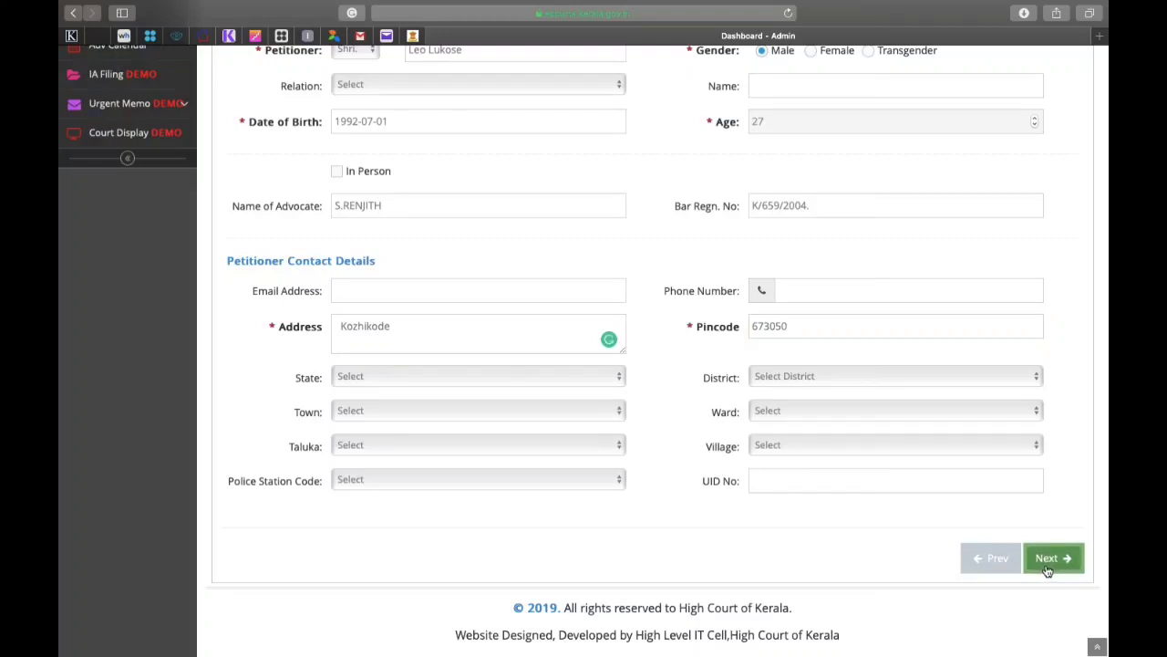
{"action": "left_click", "coordinate": [1047, 570]}
Step: Mark the respondent as organisation State of Kerala, named 'State of Kerala, Represented by Public Prosecutor'
{"action": "scroll", "coordinate": [711, 302], "scroll_direction": "up", "scroll_amount": 5}
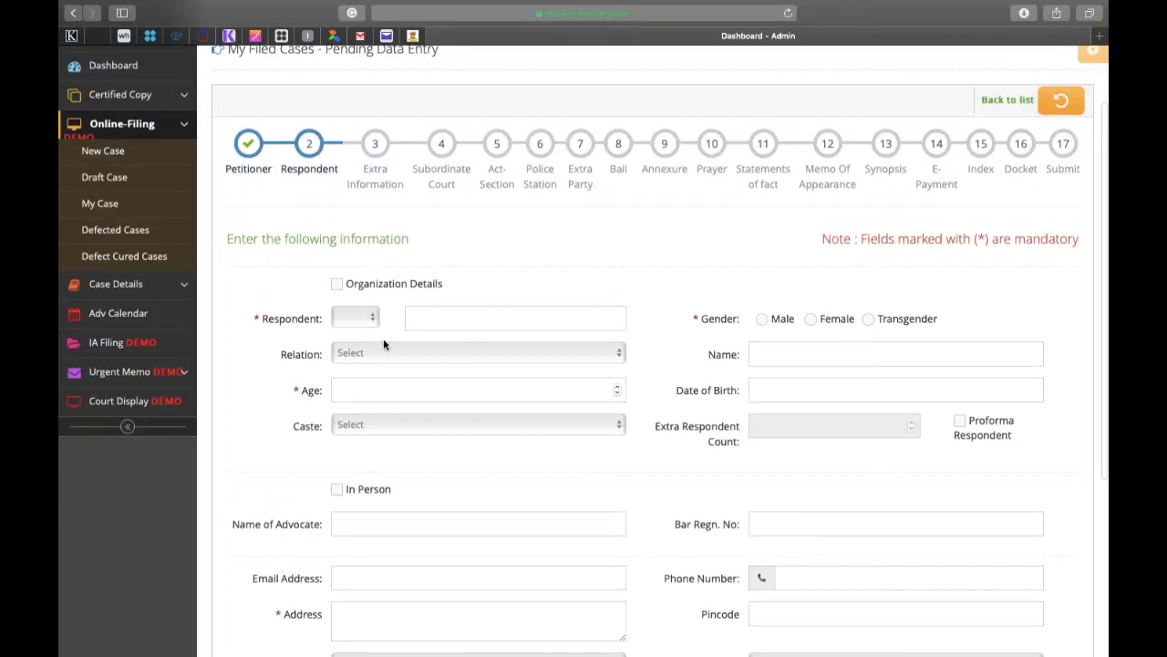
{"action": "left_click", "coordinate": [412, 321]}
{"action": "left_click", "coordinate": [336, 286]}
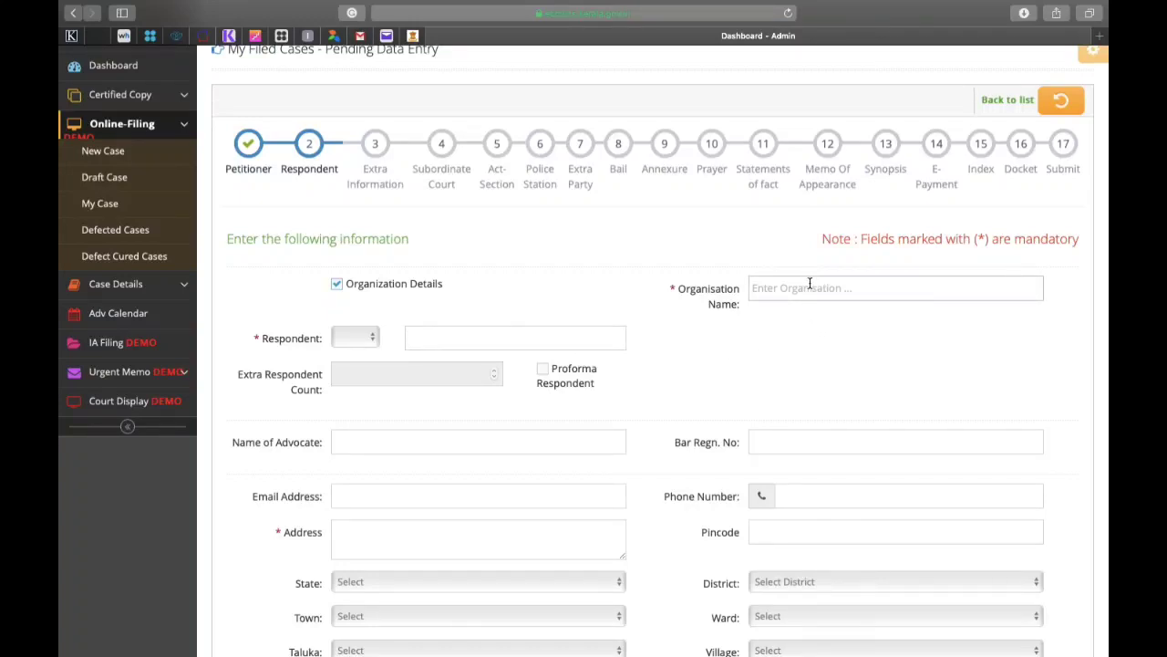
{"action": "type", "text": "State of Kerala"}
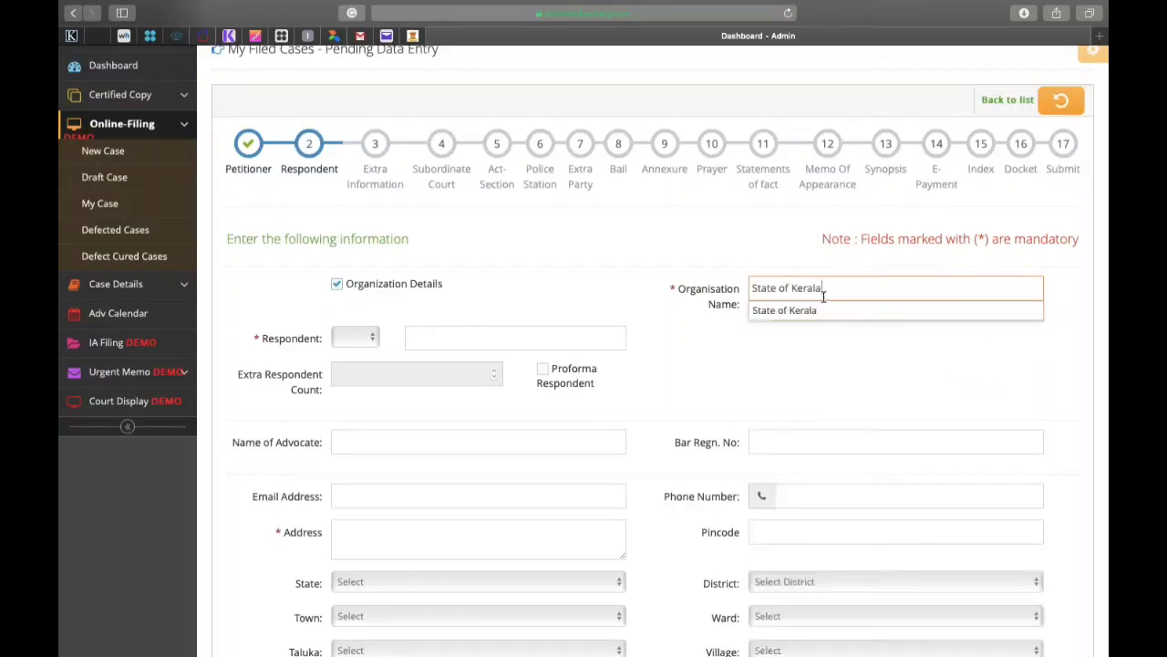
{"action": "left_click", "coordinate": [825, 311]}
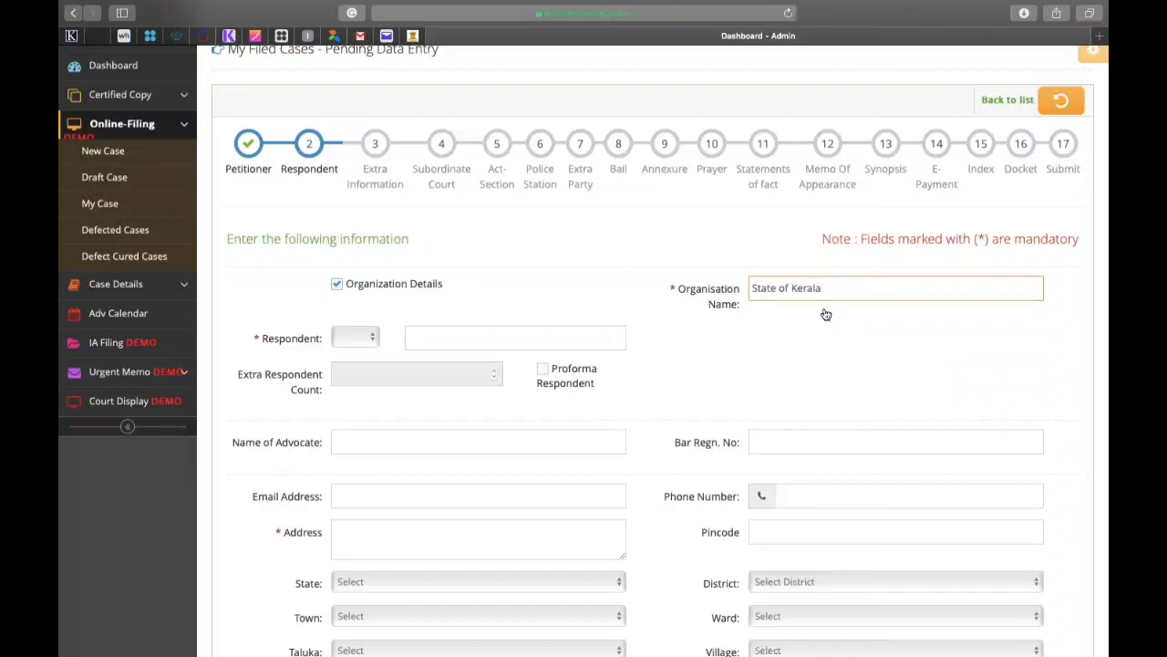
{"action": "left_click", "coordinate": [486, 338]}
{"action": "type", "text": "State of Kerala"}
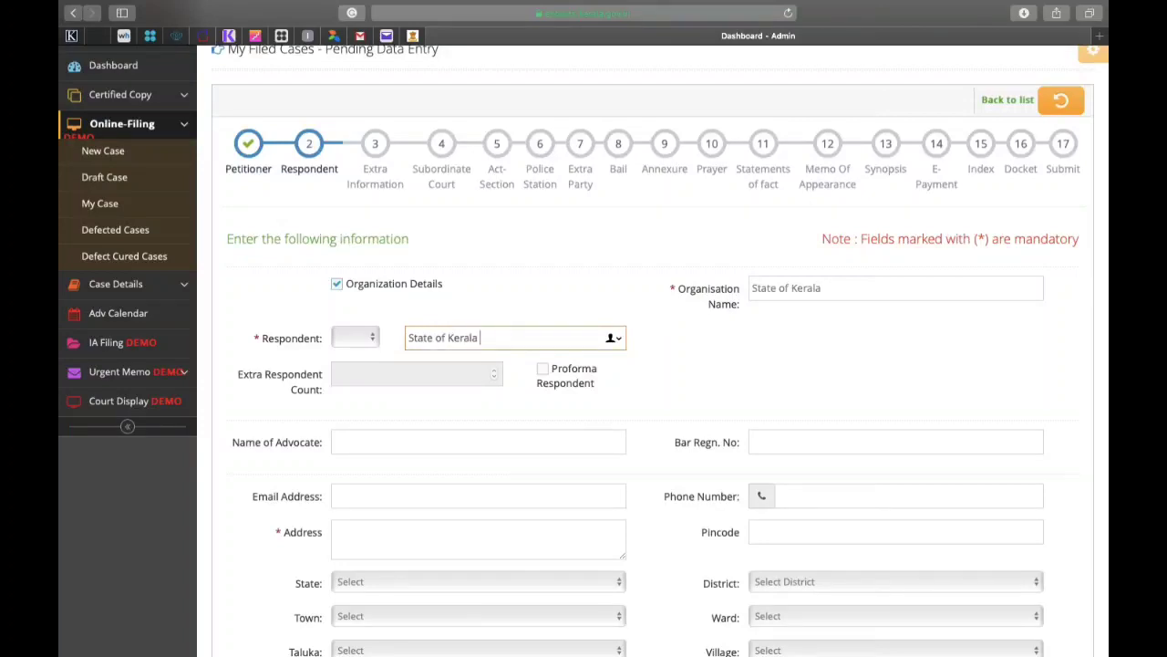
{"action": "type", "text": ", Represented by Public Prosecutor"}
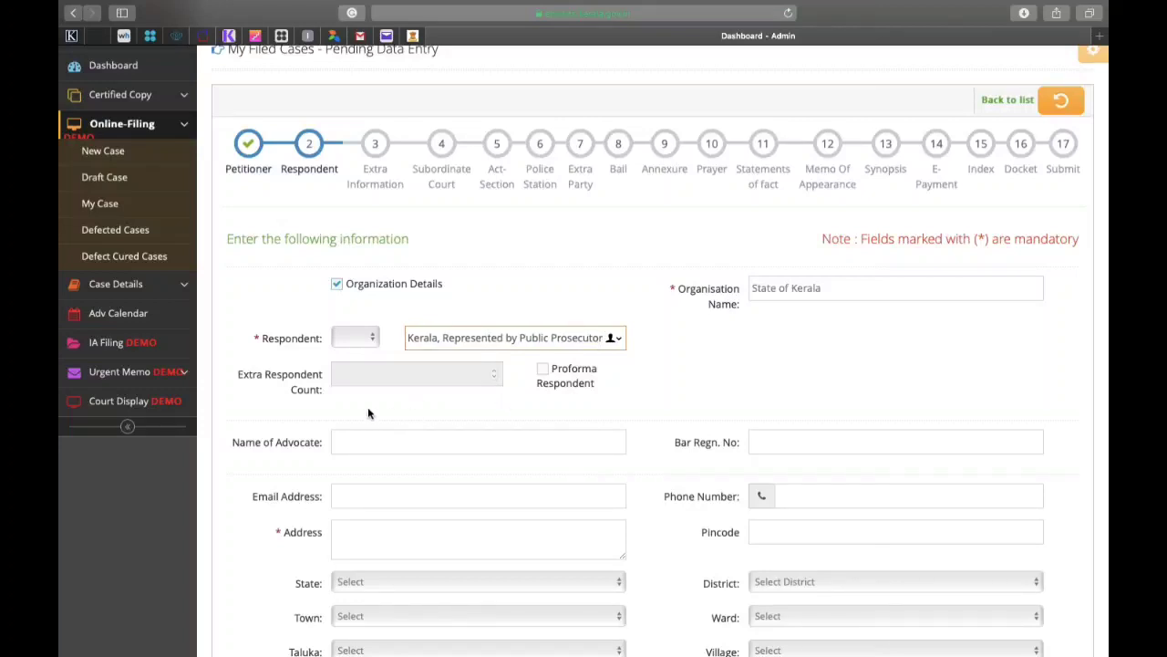
Step: Fill the respondent address with that name plus 'High court of Kerala', pincode 682031, and save
{"action": "scroll", "coordinate": [368, 407], "scroll_direction": "down", "scroll_amount": 1}
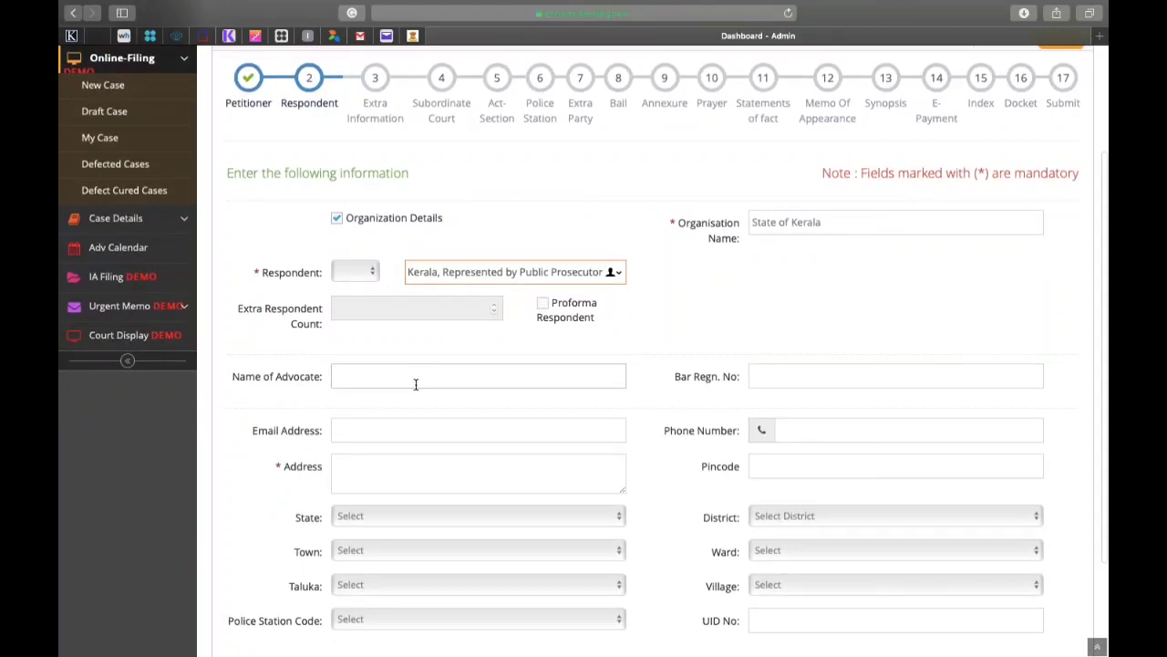
{"action": "left_click", "coordinate": [383, 382]}
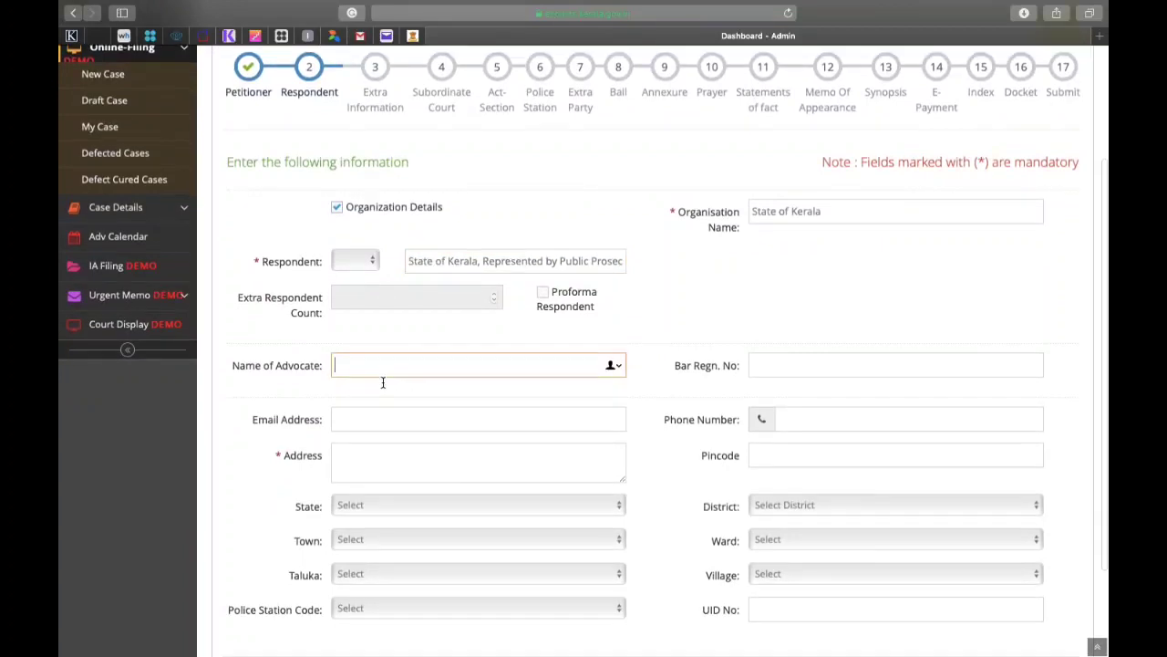
{"action": "scroll", "coordinate": [383, 381], "scroll_direction": "down", "scroll_amount": 2}
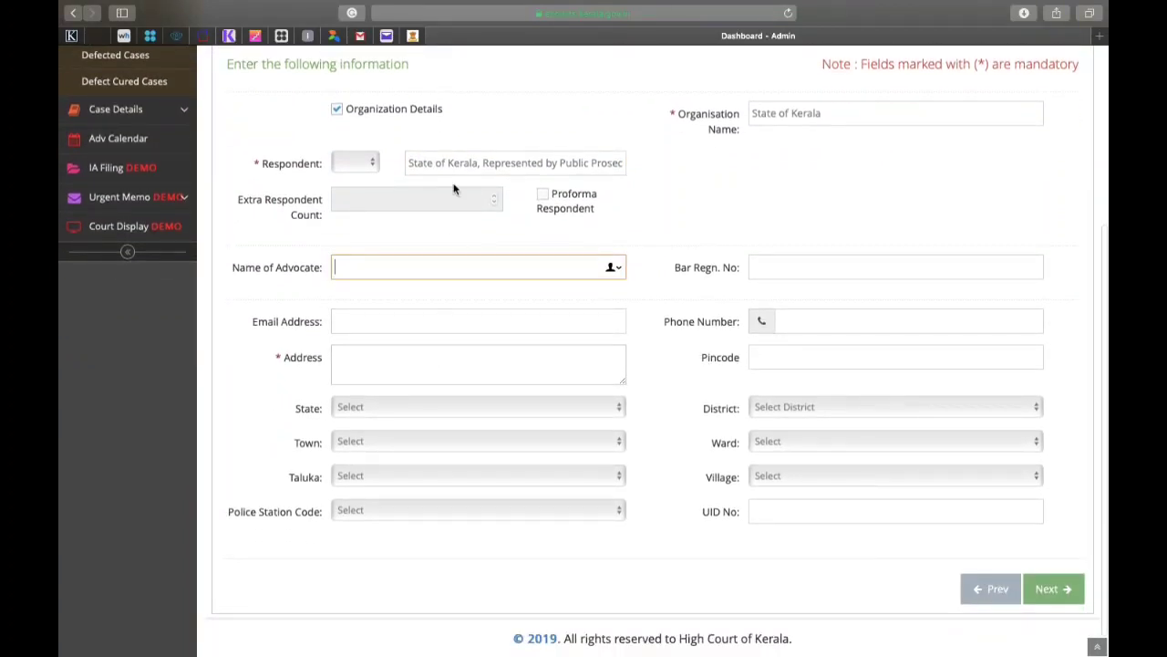
{"action": "left_click_drag", "start_coordinate": [407, 162], "coordinate": [624, 167]}
{"action": "key", "text": "ctrl+c"}
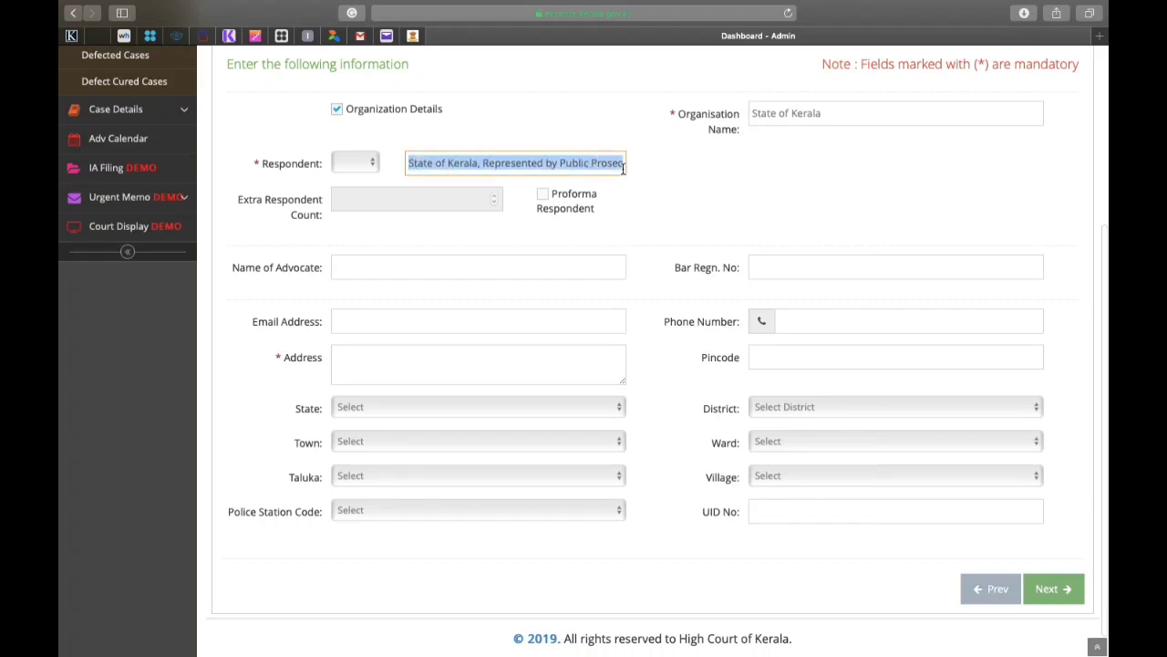
{"action": "left_click", "coordinate": [446, 357]}
{"action": "key", "text": "ctrl+v"}
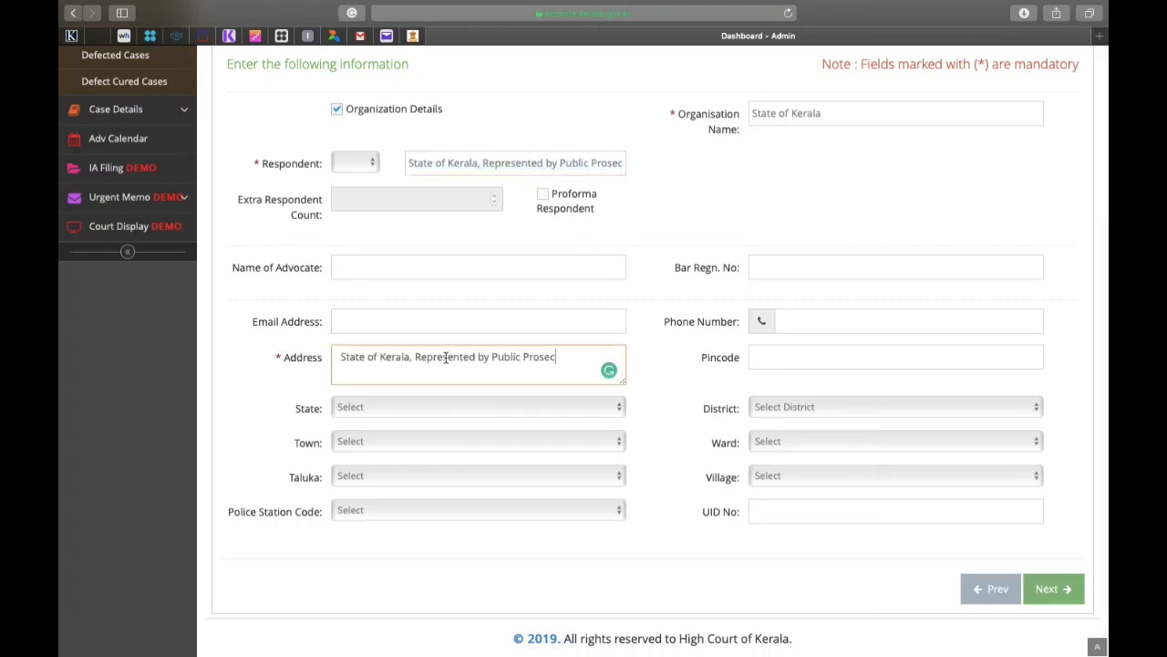
{"action": "type", "text": "utor, High cour"}
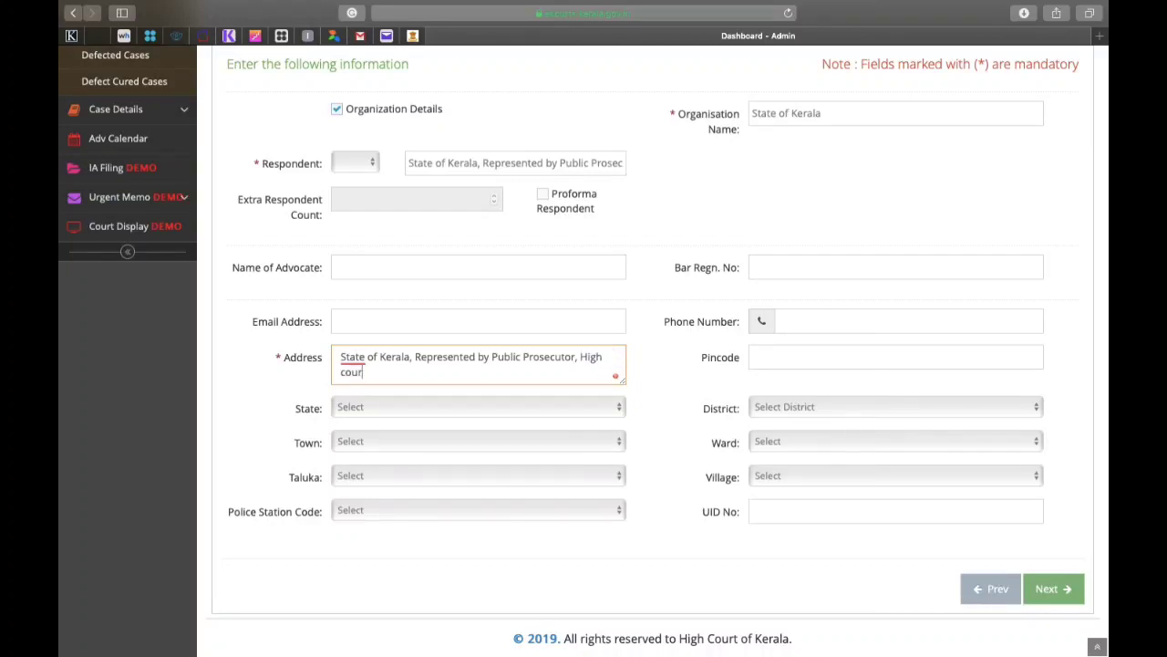
{"action": "type", "text": "t of Kerala"}
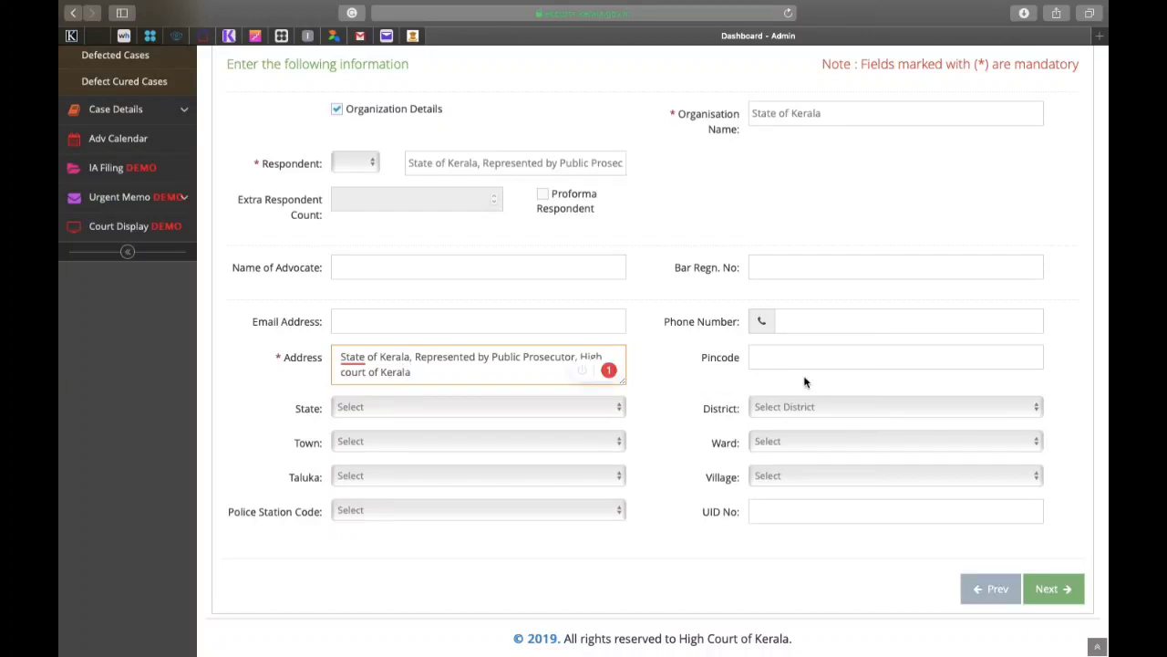
{"action": "key", "text": "Tab"}
{"action": "type", "text": "682031"}
{"action": "left_click", "coordinate": [1059, 593]}
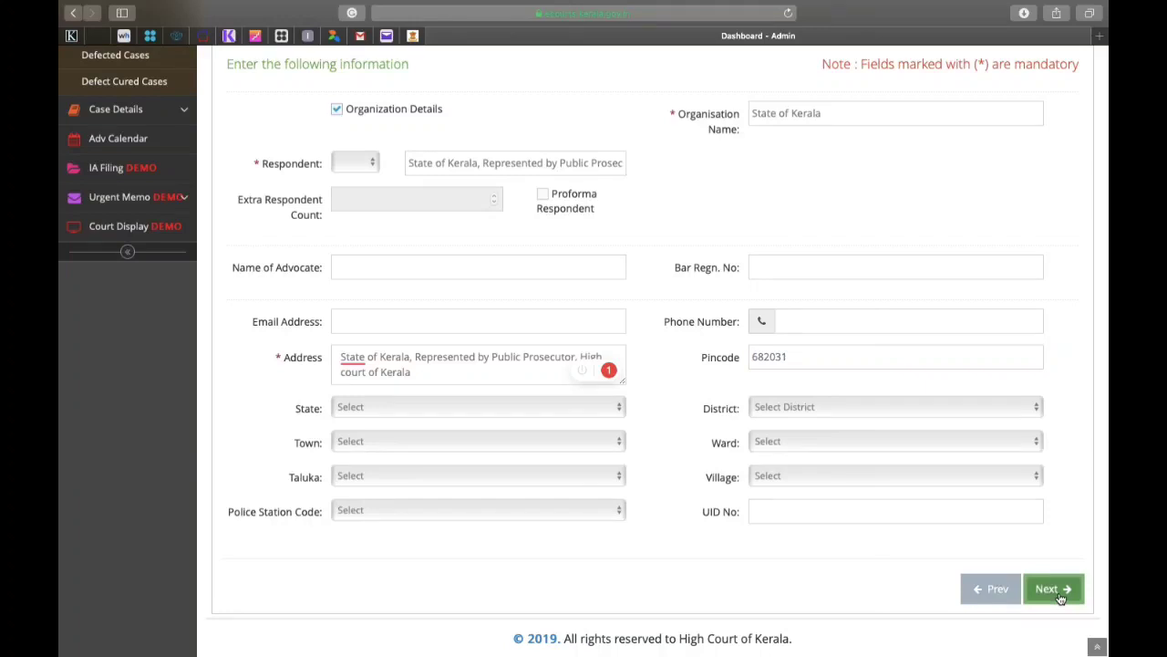
{"action": "scroll", "coordinate": [607, 291], "scroll_direction": "up", "scroll_amount": 5}
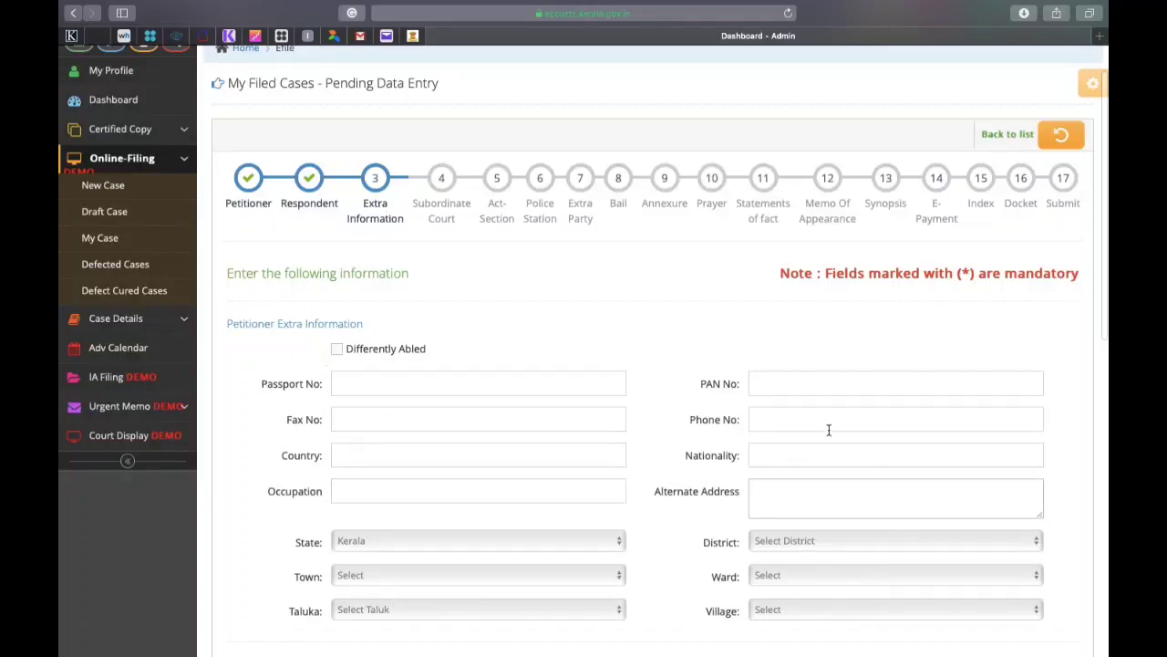
Step: Add and remove an extra advocate row for petitioner and respondent, then continue to Subordinate Court
{"action": "scroll", "coordinate": [794, 575], "scroll_direction": "down", "scroll_amount": 5}
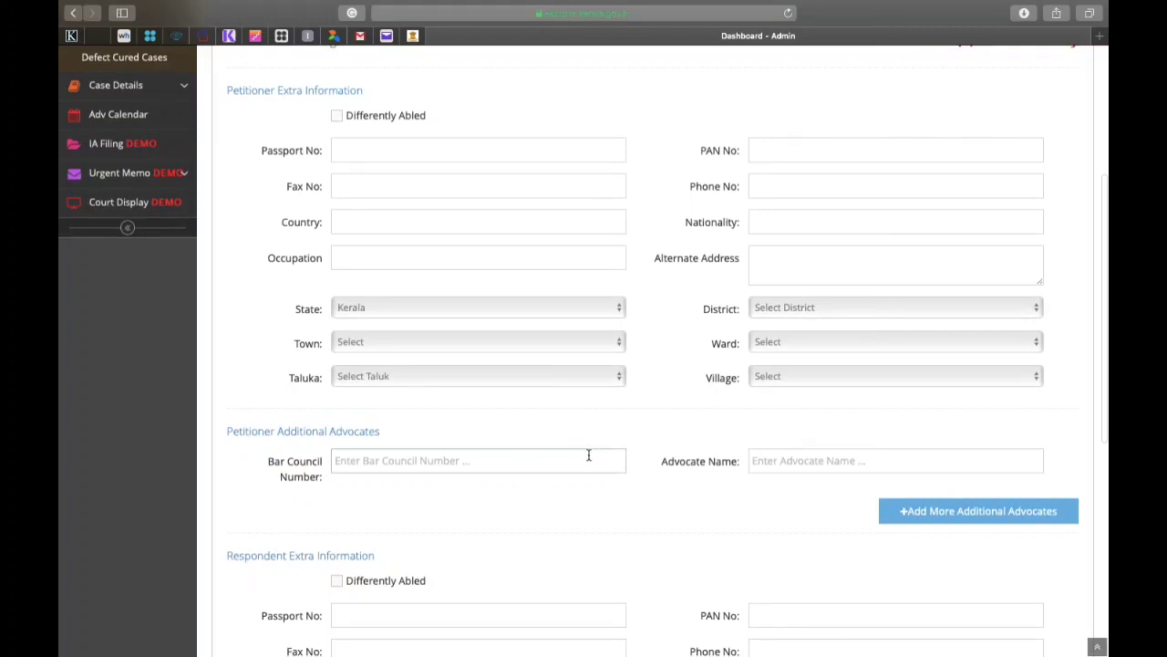
{"action": "left_click", "coordinate": [992, 511]}
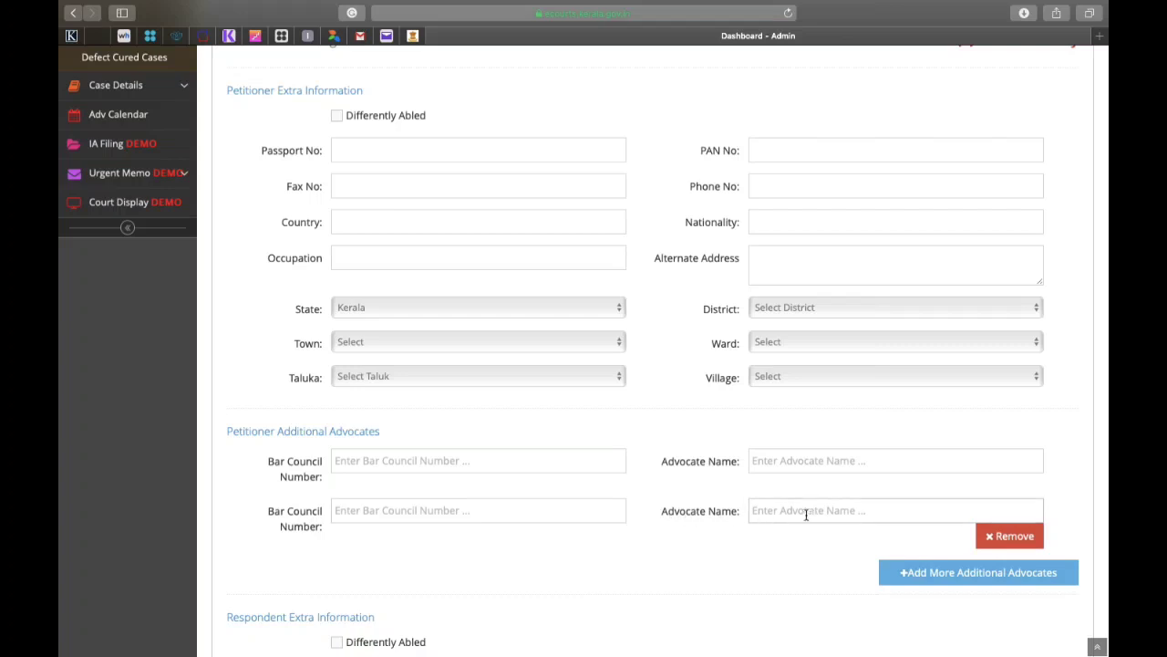
{"action": "left_click", "coordinate": [1014, 538]}
{"action": "scroll", "coordinate": [1016, 544], "scroll_direction": "down", "scroll_amount": 7}
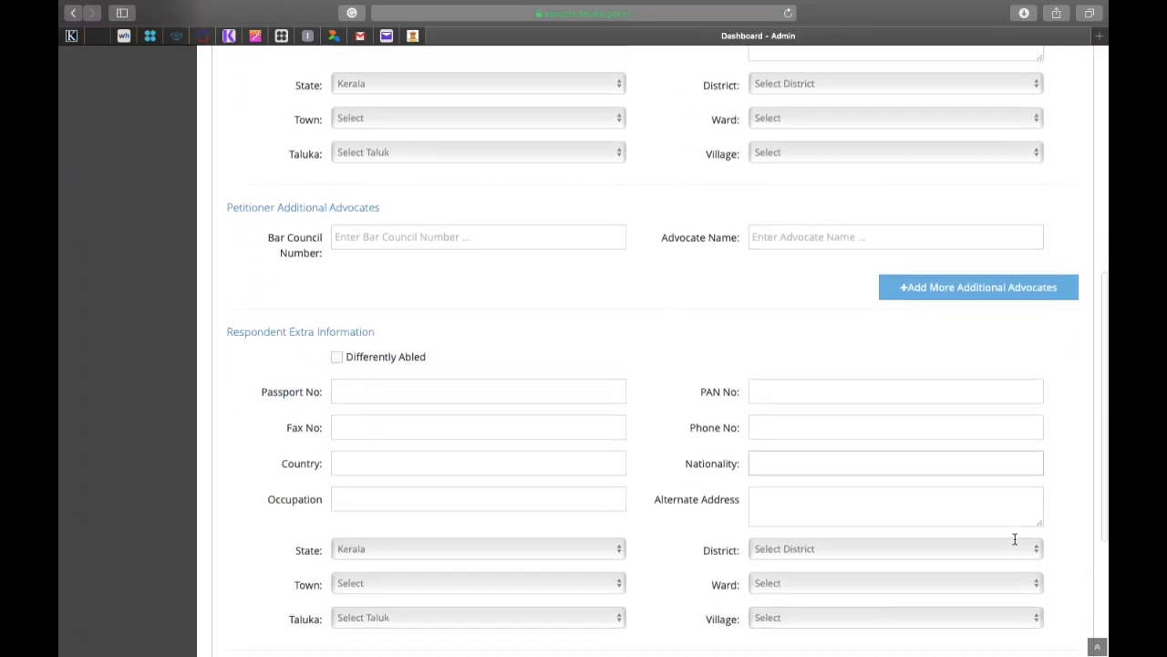
{"action": "scroll", "coordinate": [537, 602], "scroll_direction": "down", "scroll_amount": 3}
{"action": "left_click", "coordinate": [990, 518]}
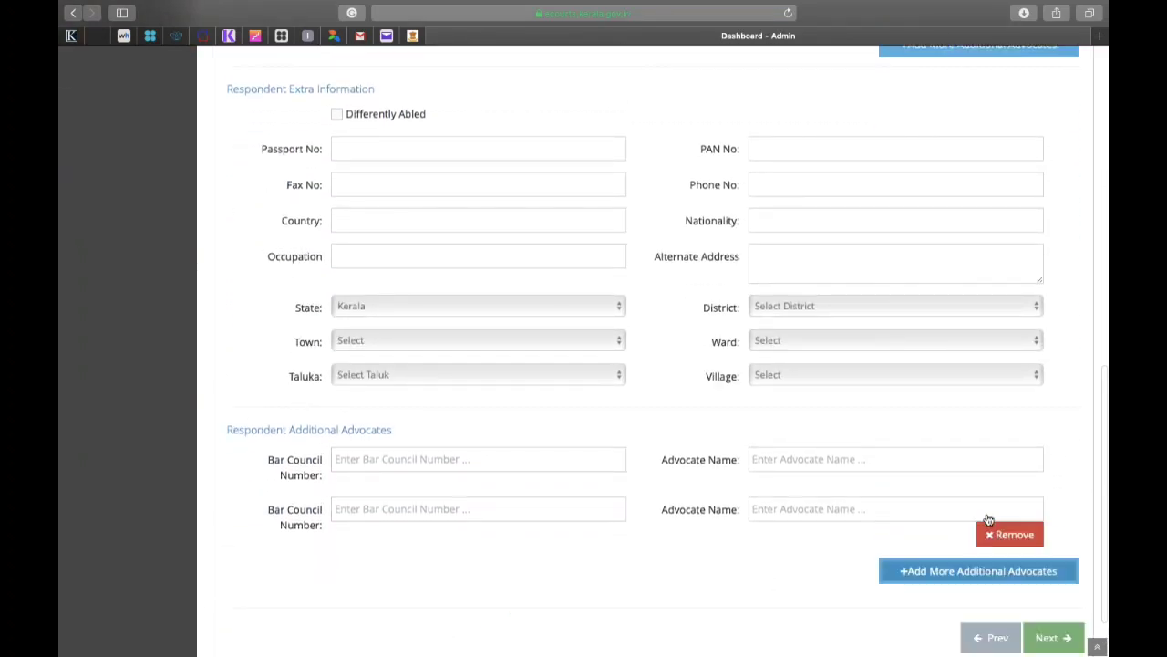
{"action": "left_click", "coordinate": [1014, 536]}
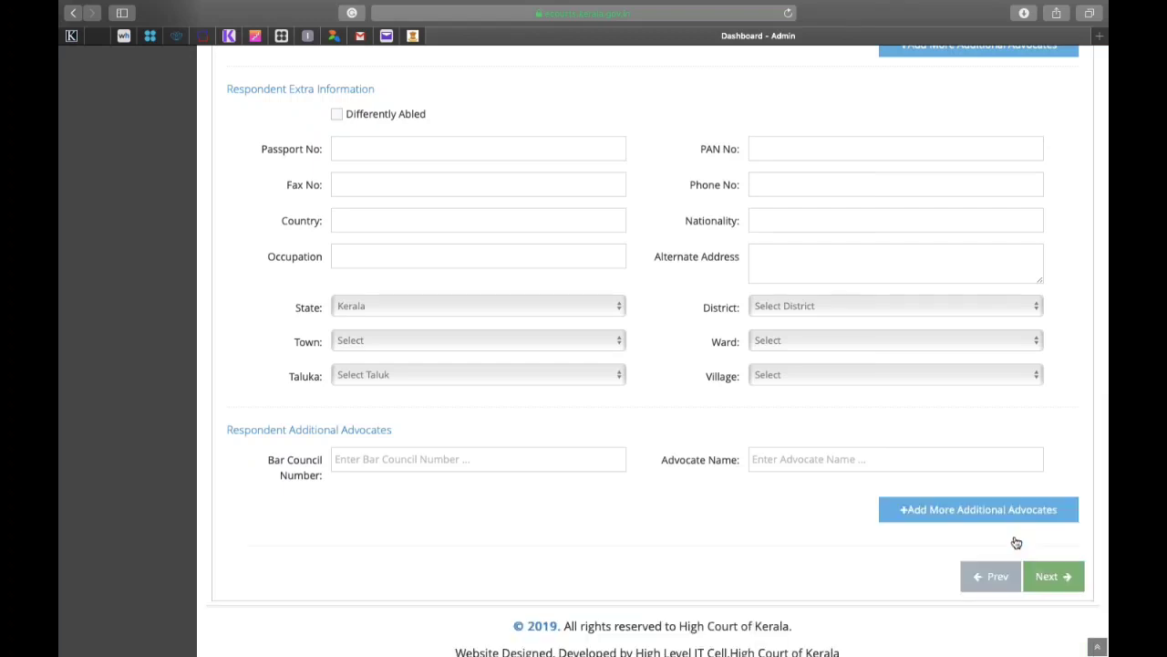
{"action": "left_click", "coordinate": [1049, 578]}
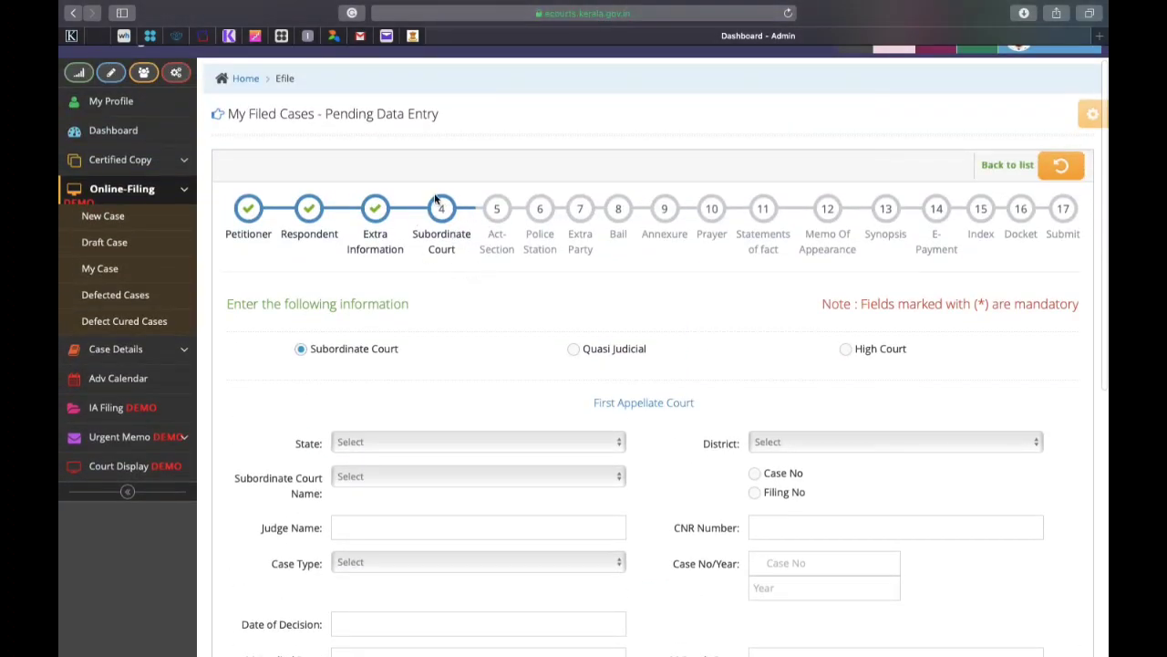
Step: Leave the Subordinate Court fields blank and advance to step 5, Act-Section
{"action": "scroll", "coordinate": [475, 363], "scroll_direction": "down", "scroll_amount": 2}
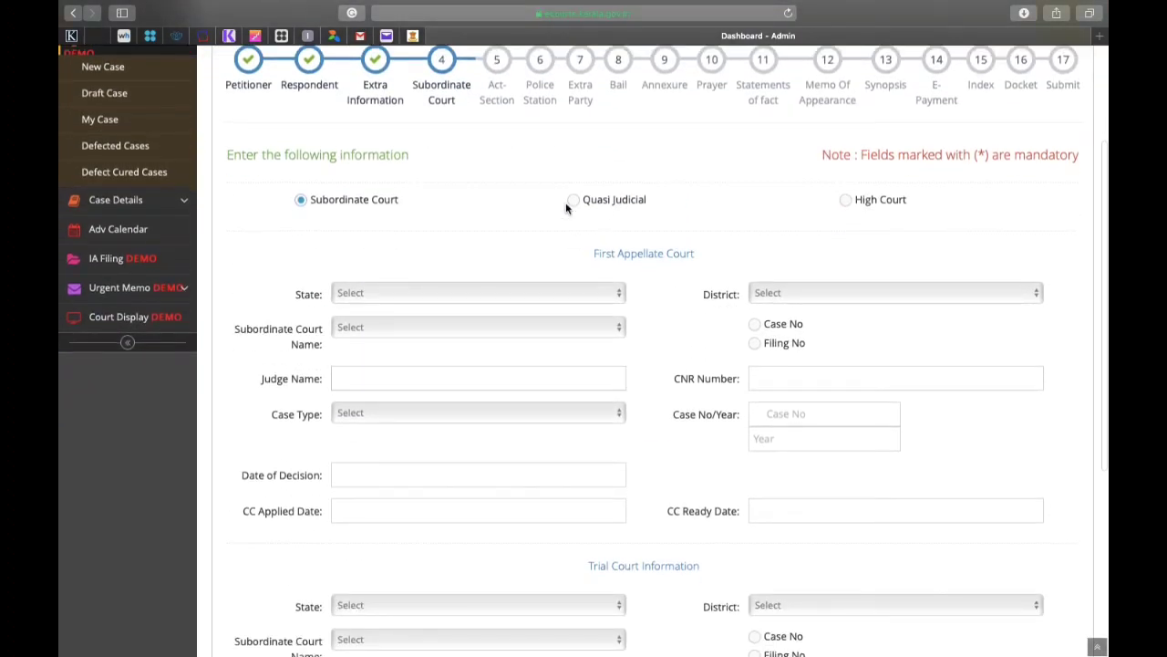
{"action": "scroll", "coordinate": [706, 354], "scroll_direction": "down", "scroll_amount": 2}
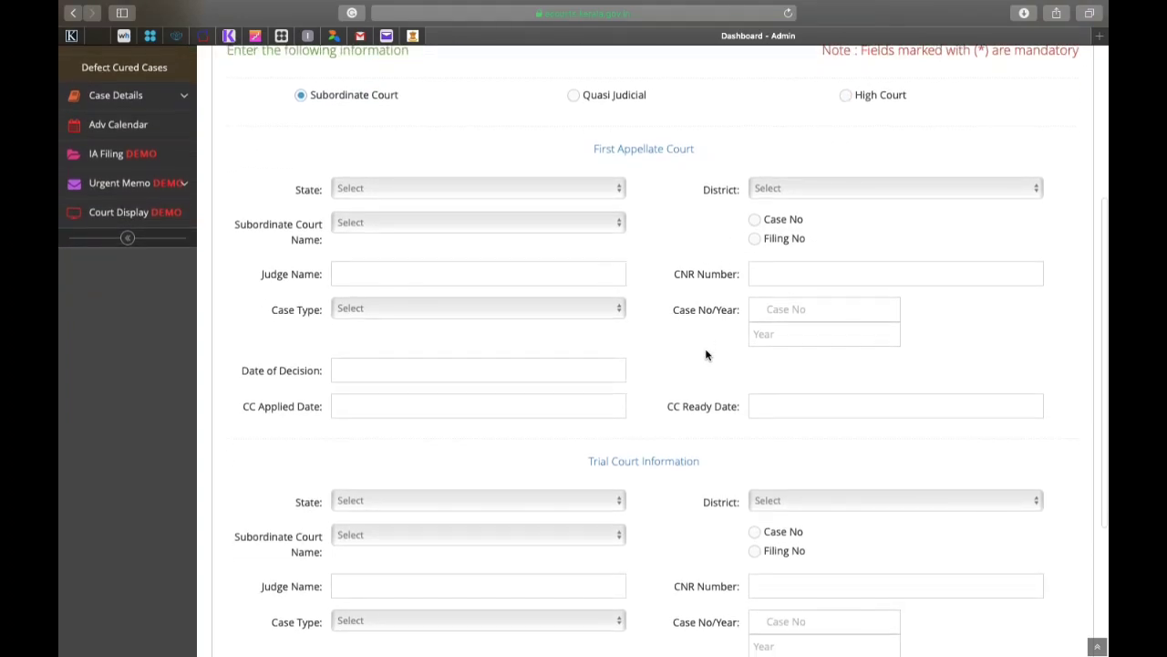
{"action": "scroll", "coordinate": [705, 355], "scroll_direction": "down", "scroll_amount": 1}
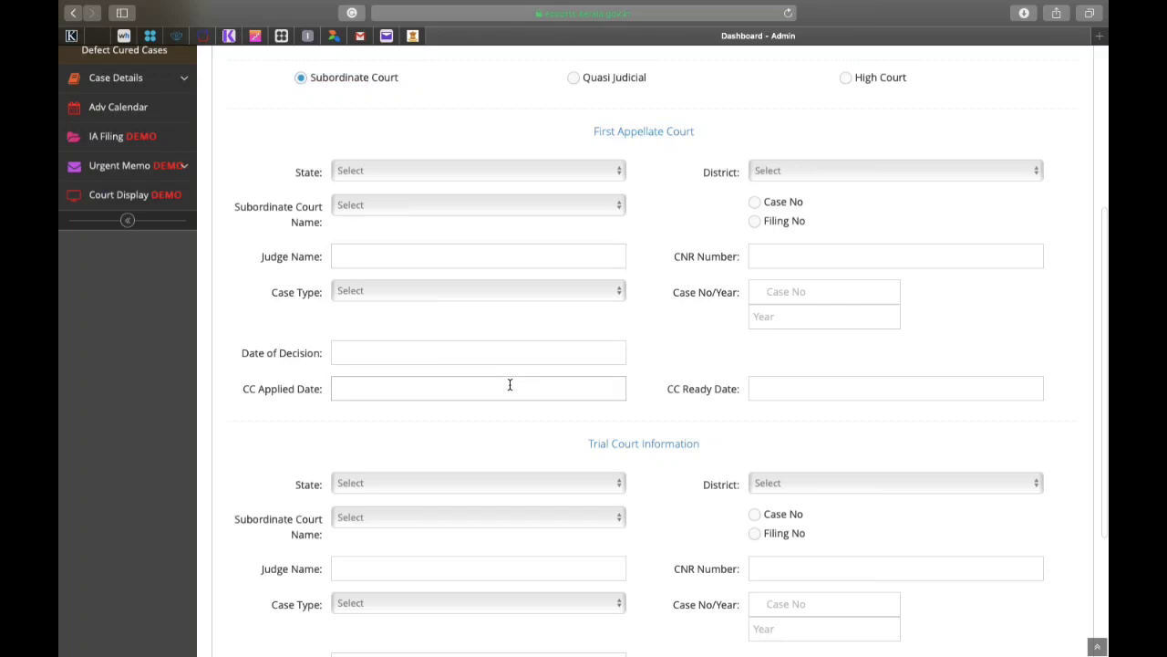
{"action": "scroll", "coordinate": [510, 384], "scroll_direction": "down", "scroll_amount": 5}
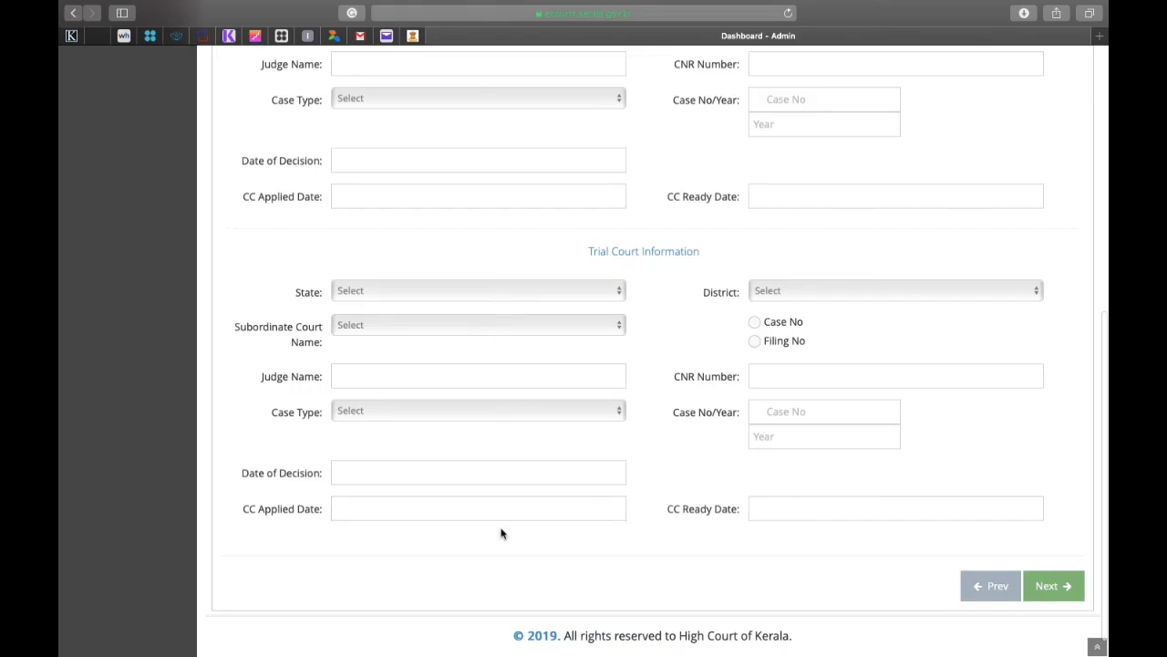
{"action": "scroll", "coordinate": [501, 532], "scroll_direction": "down", "scroll_amount": 1}
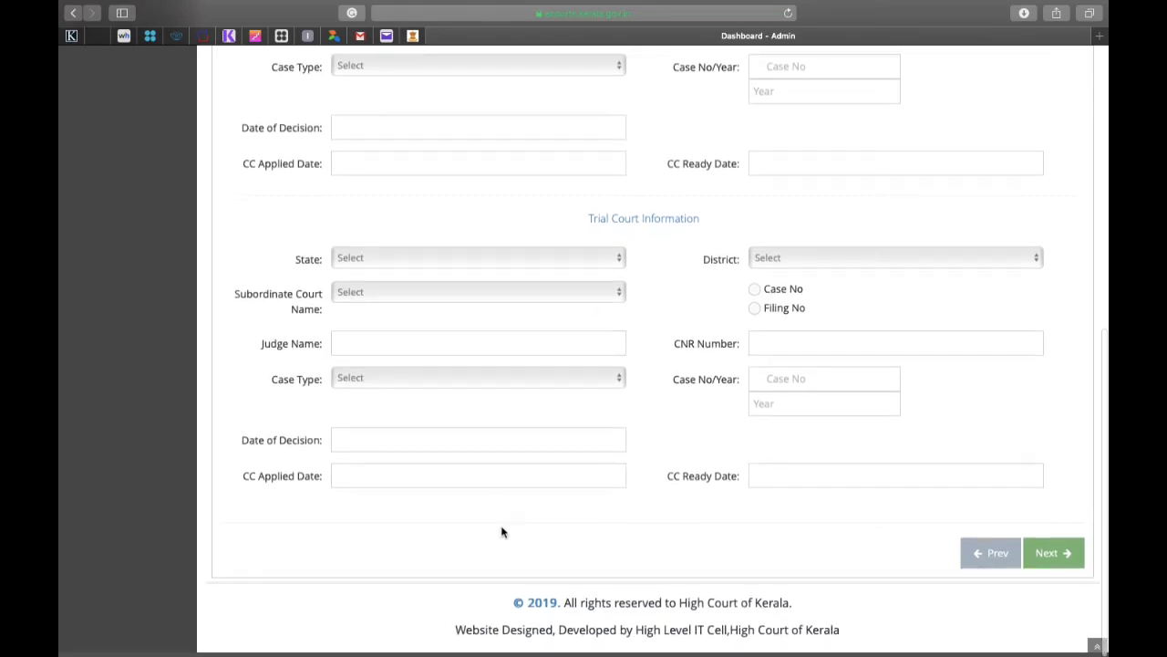
{"action": "left_click", "coordinate": [1037, 558]}
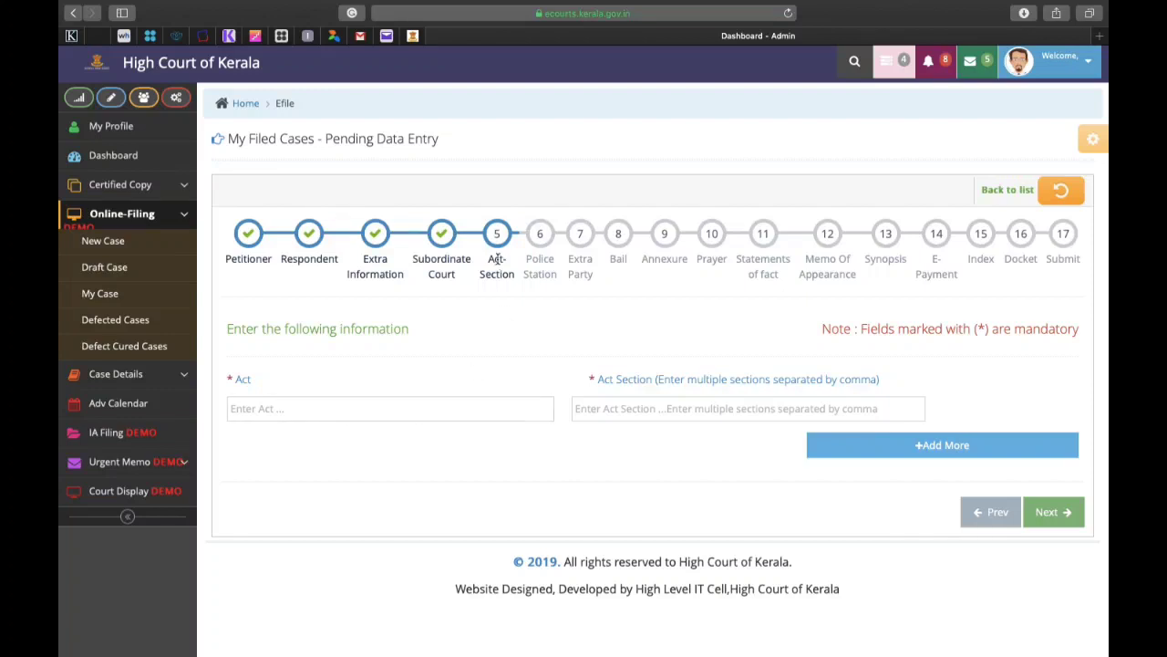
Step: Record PENAL CODE, 1860, section 326 as the Act-Section and continue to Police Station
{"action": "left_click", "coordinate": [312, 413]}
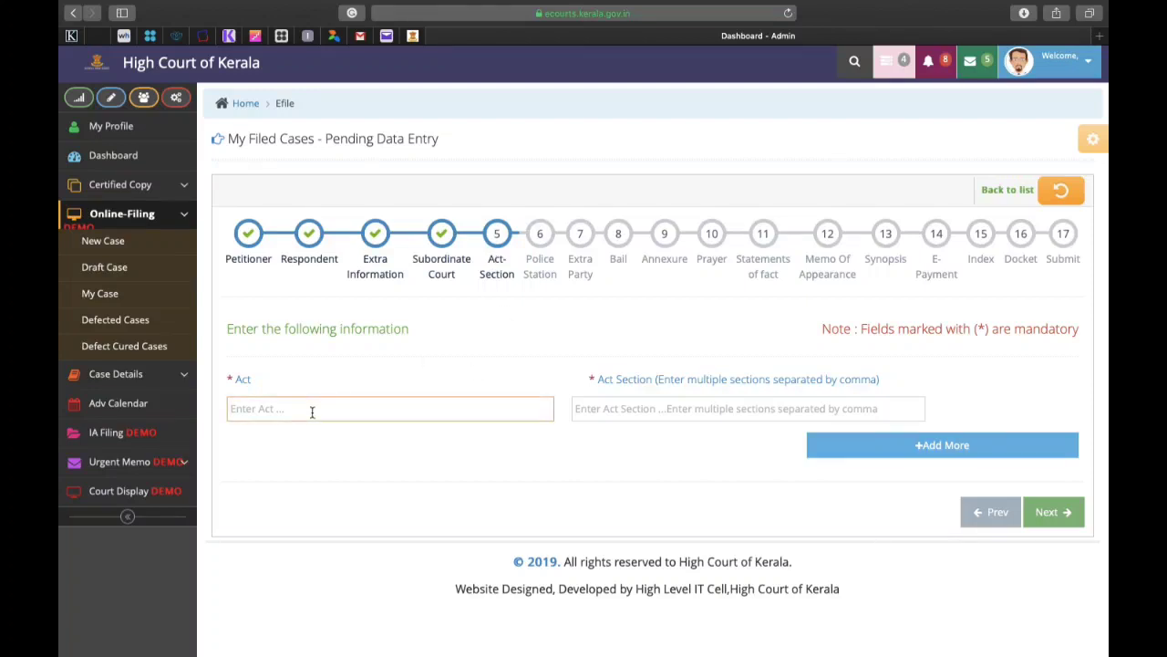
{"action": "type", "text": "penal"}
{"action": "left_click", "coordinate": [260, 429]}
{"action": "left_click", "coordinate": [664, 408]}
{"action": "type", "text": "326"}
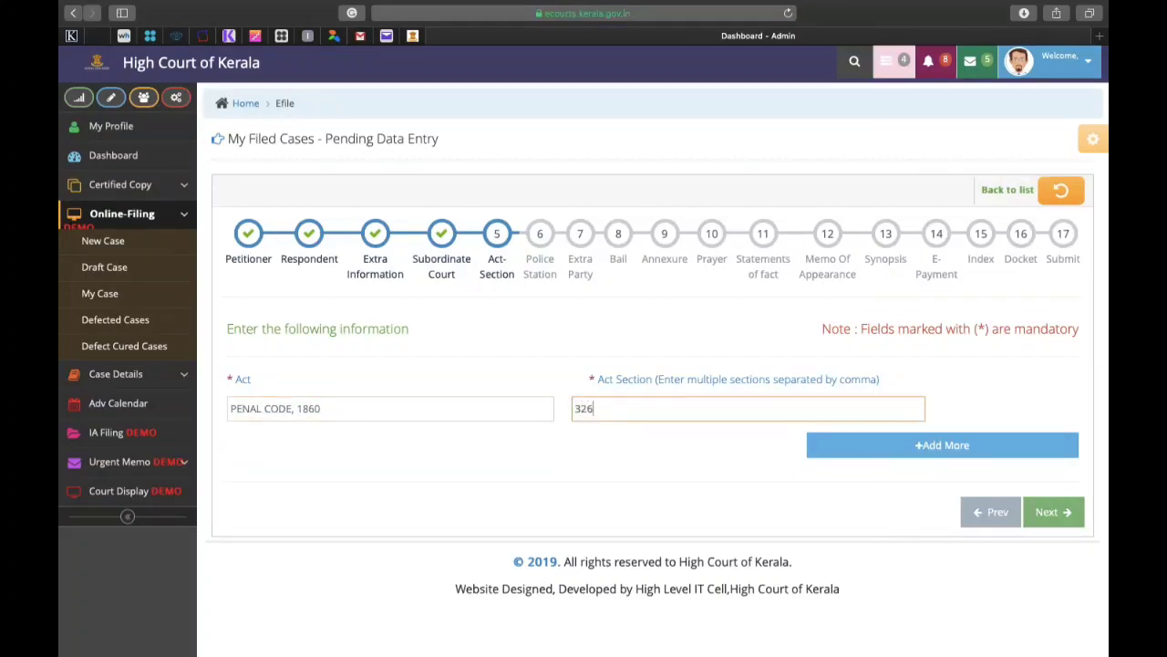
{"action": "left_click", "coordinate": [869, 451]}
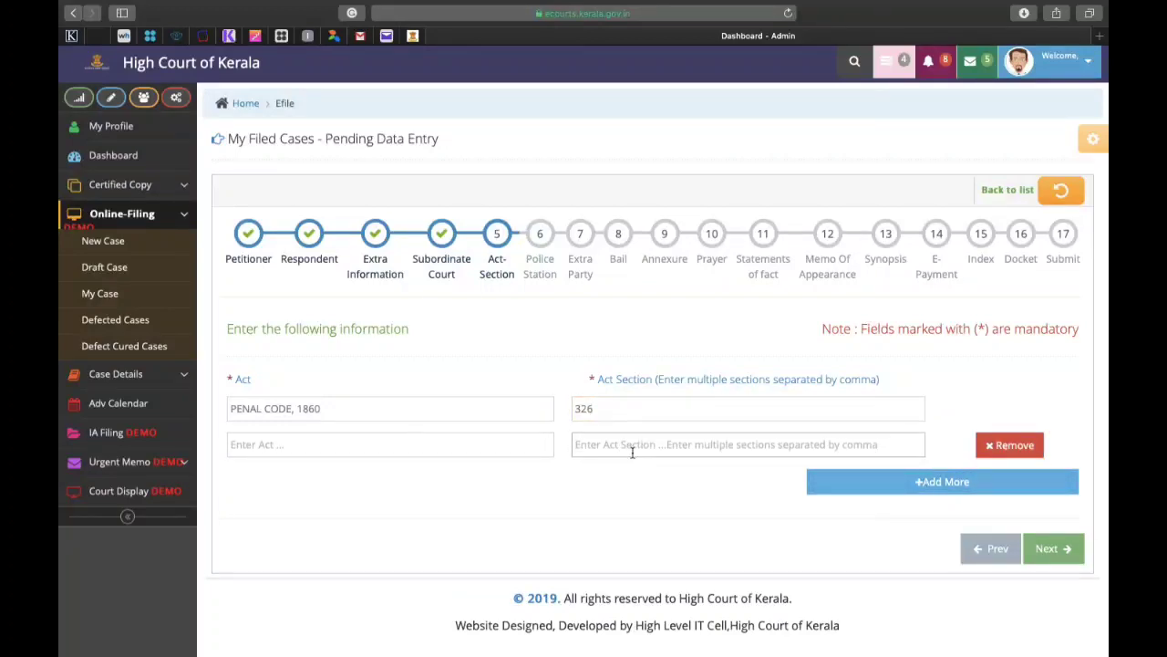
{"action": "left_click", "coordinate": [1043, 547]}
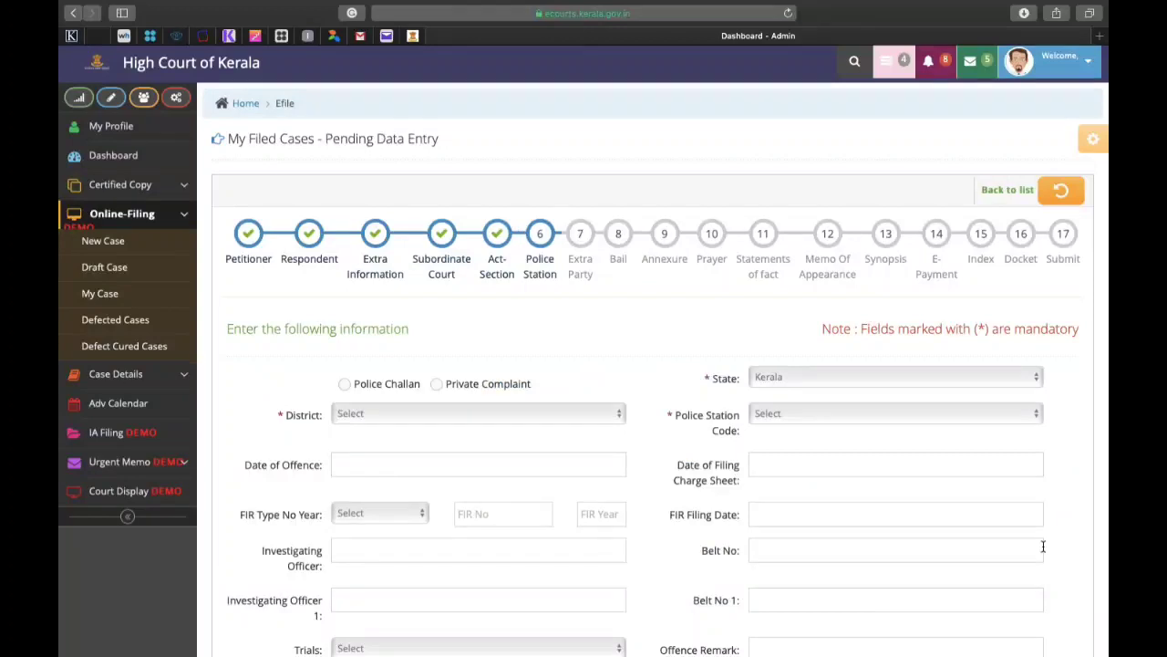
Step: Mark a Police Challan at Ernakulam's ALUVA EAST POLICE STATION with offence date 26-05-2020
{"action": "scroll", "coordinate": [585, 379], "scroll_direction": "down", "scroll_amount": 3}
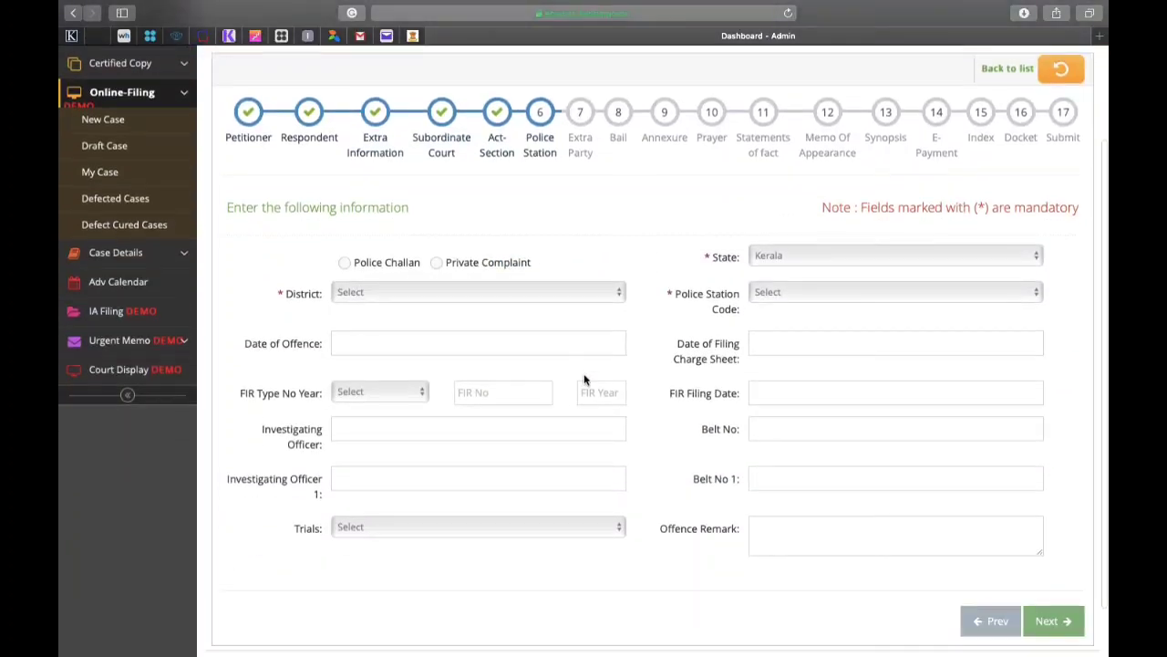
{"action": "left_click", "coordinate": [346, 262]}
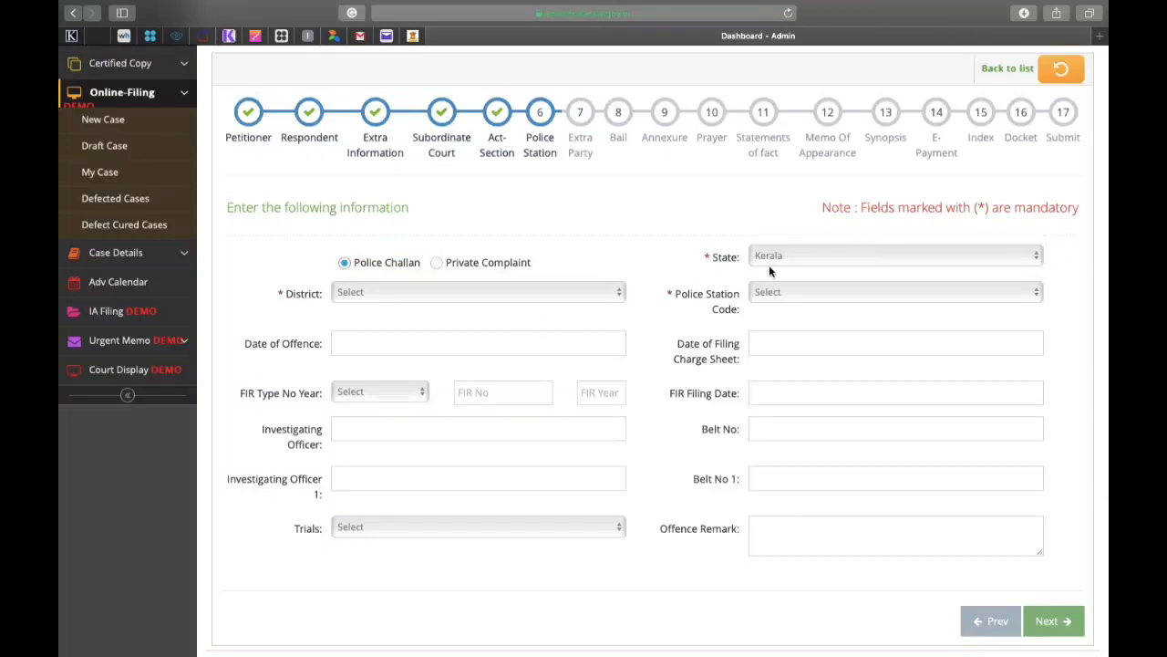
{"action": "left_click", "coordinate": [505, 293]}
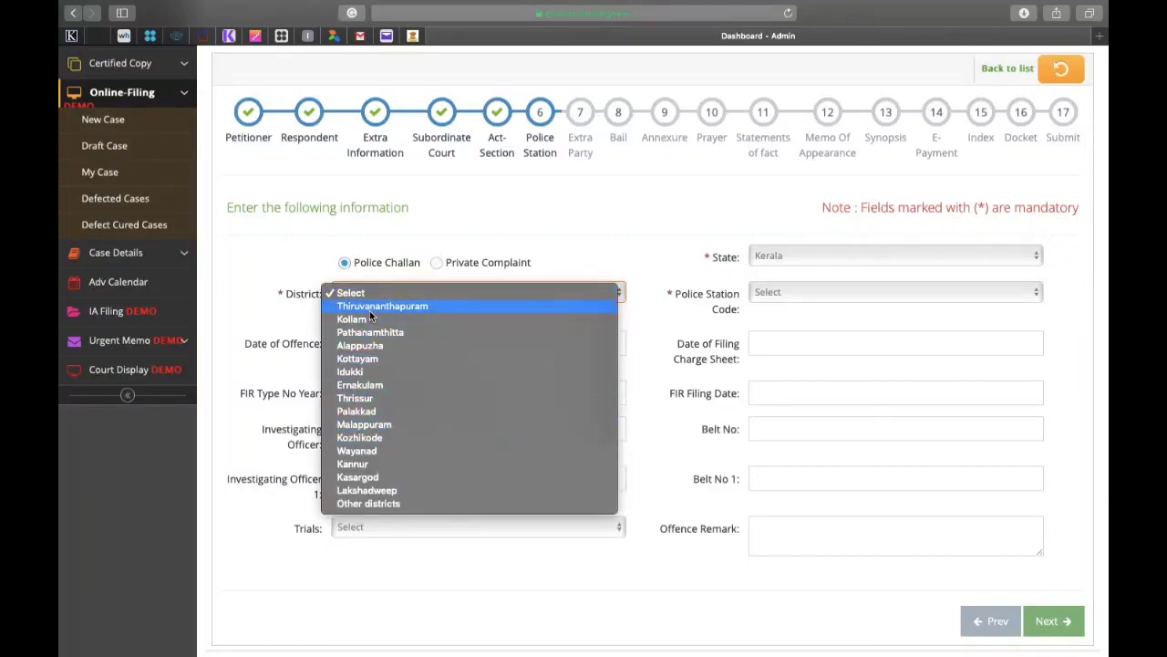
{"action": "left_click", "coordinate": [363, 386]}
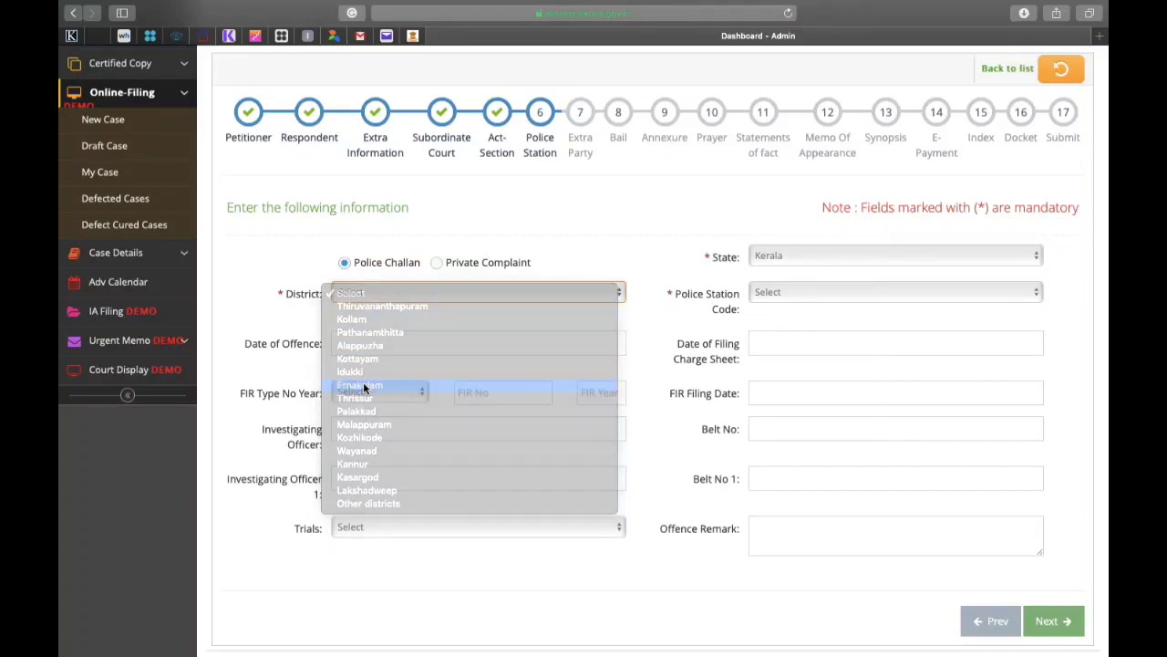
{"action": "left_click", "coordinate": [926, 409]}
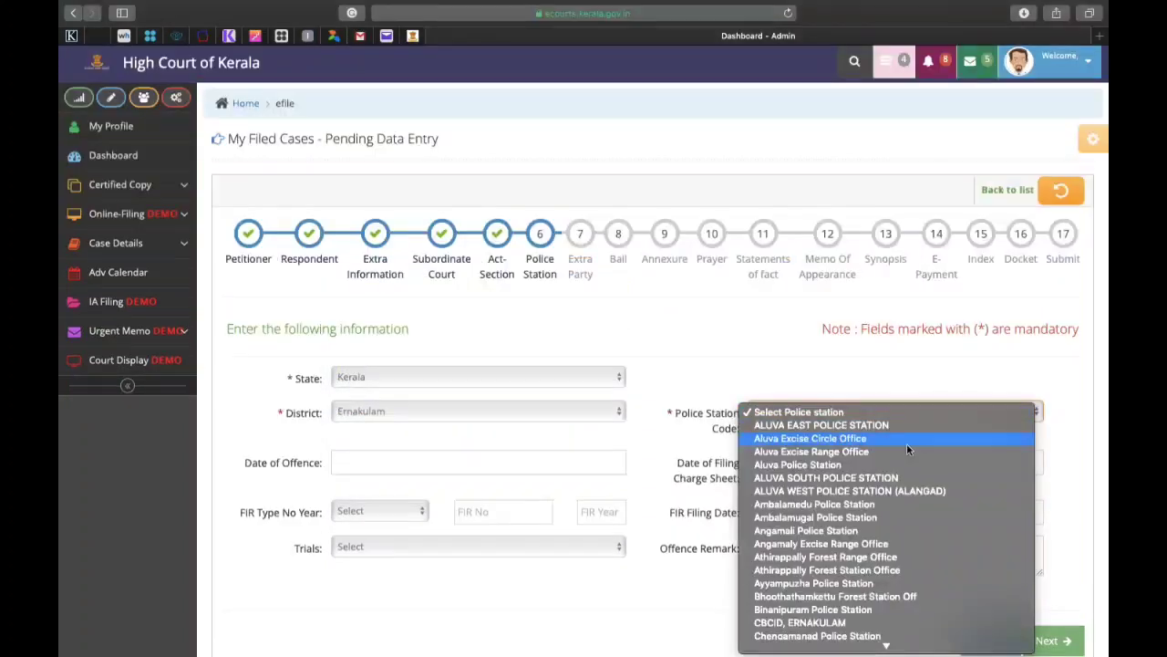
{"action": "left_click", "coordinate": [784, 426]}
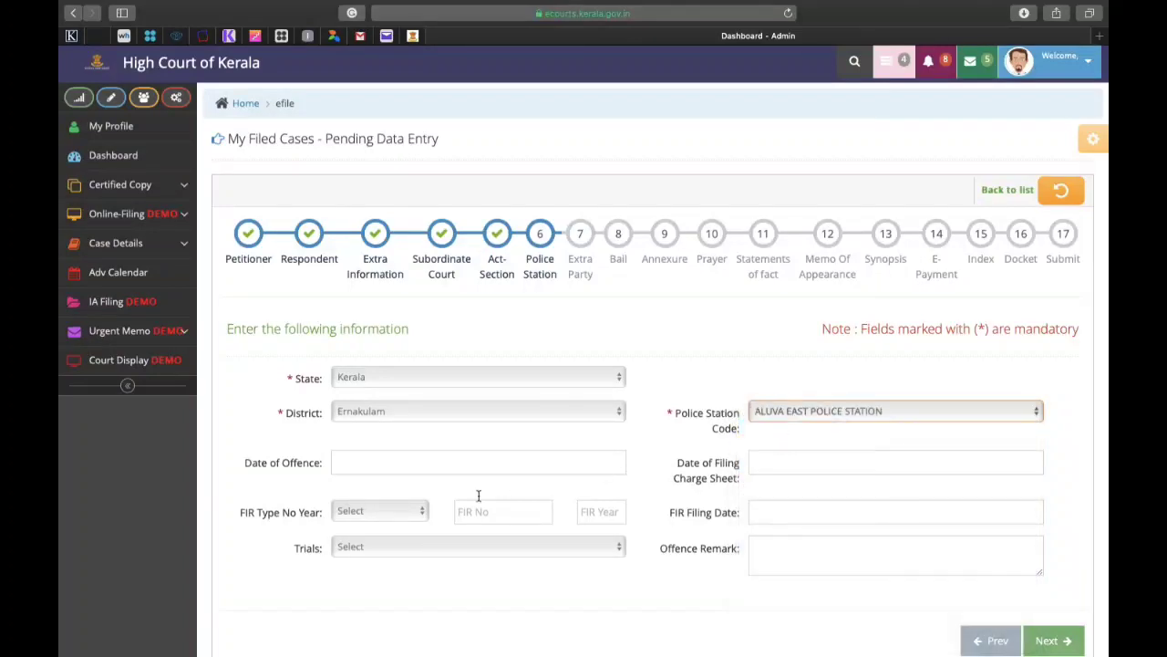
{"action": "left_click", "coordinate": [392, 457]}
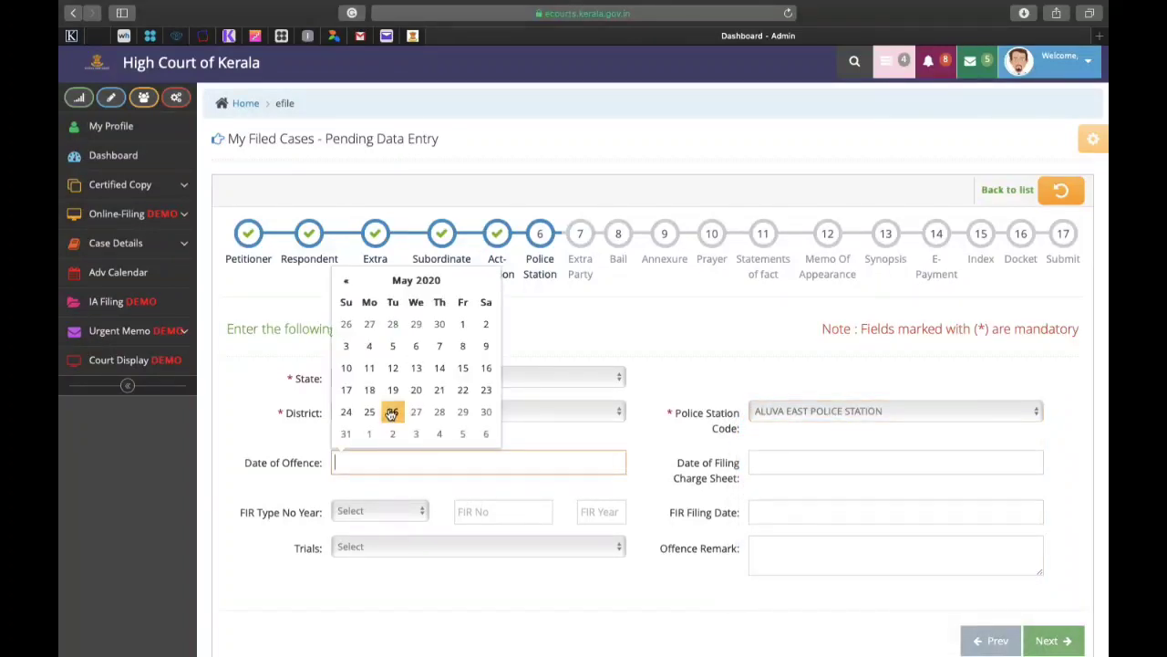
{"action": "left_click", "coordinate": [392, 412]}
Step: Enter FIR Crime 555/2020 filed 26-05-2020 and continue to the Extra Party step
{"action": "scroll", "coordinate": [809, 489], "scroll_direction": "down", "scroll_amount": 2}
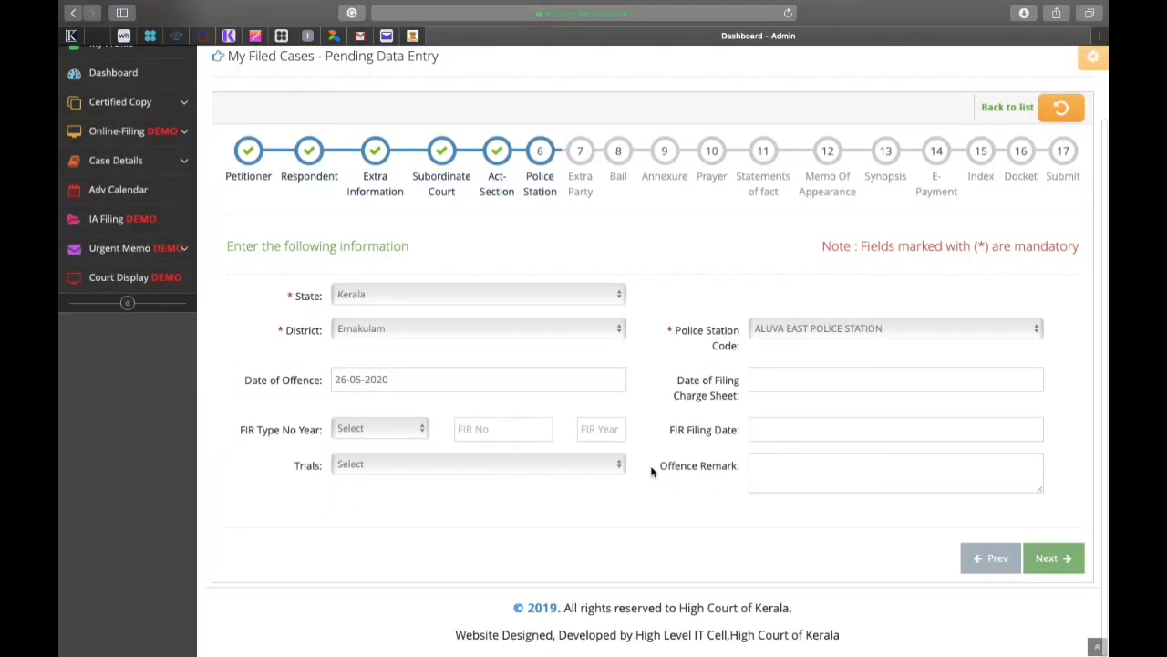
{"action": "left_click", "coordinate": [398, 428]}
{"action": "left_click", "coordinate": [388, 441]}
{"action": "left_click", "coordinate": [495, 427]}
{"action": "type", "text": "555"}
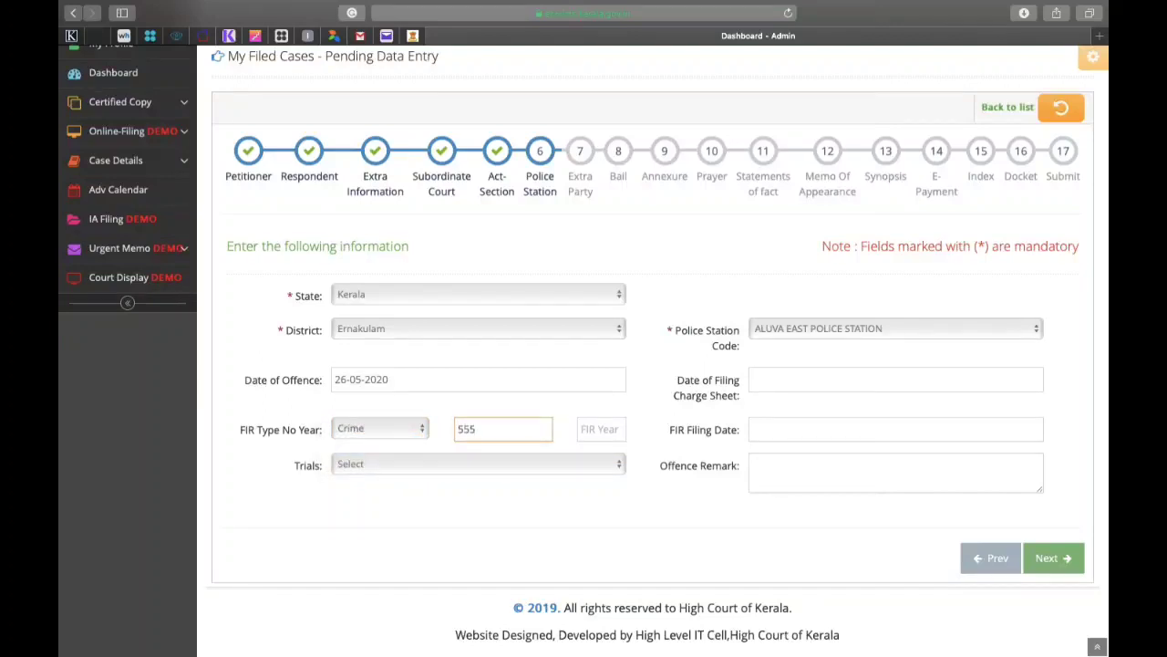
{"action": "key", "text": "Tab"}
{"action": "type", "text": "202"}
{"action": "left_click", "coordinate": [790, 422]}
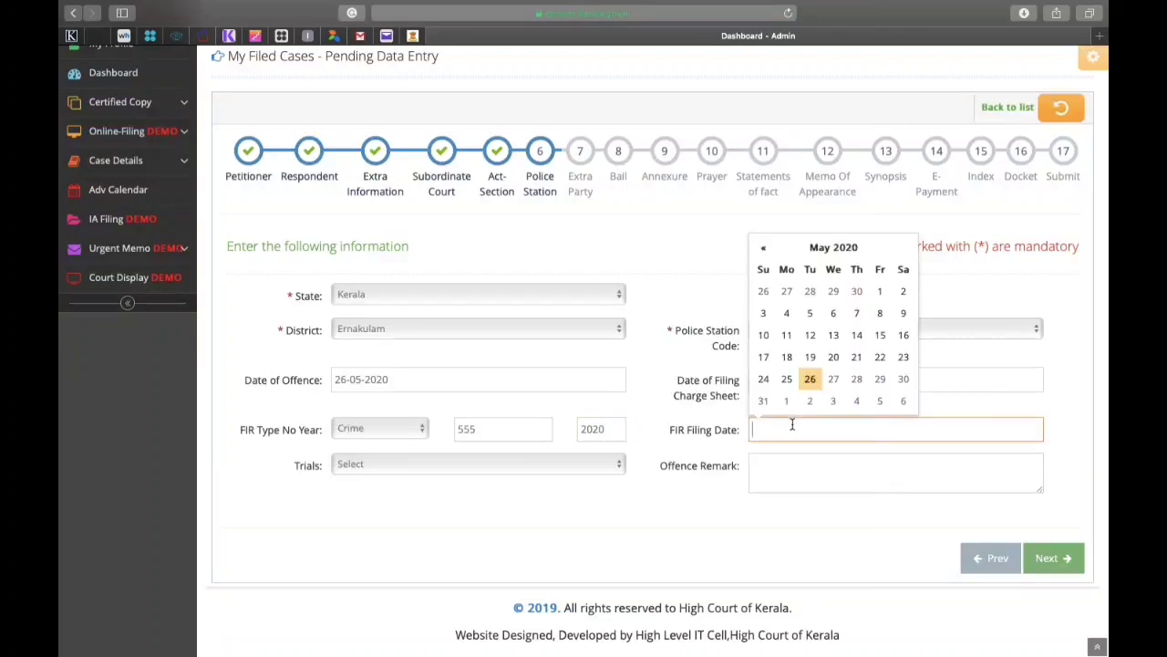
{"action": "left_click", "coordinate": [810, 381]}
{"action": "left_click", "coordinate": [1046, 565]}
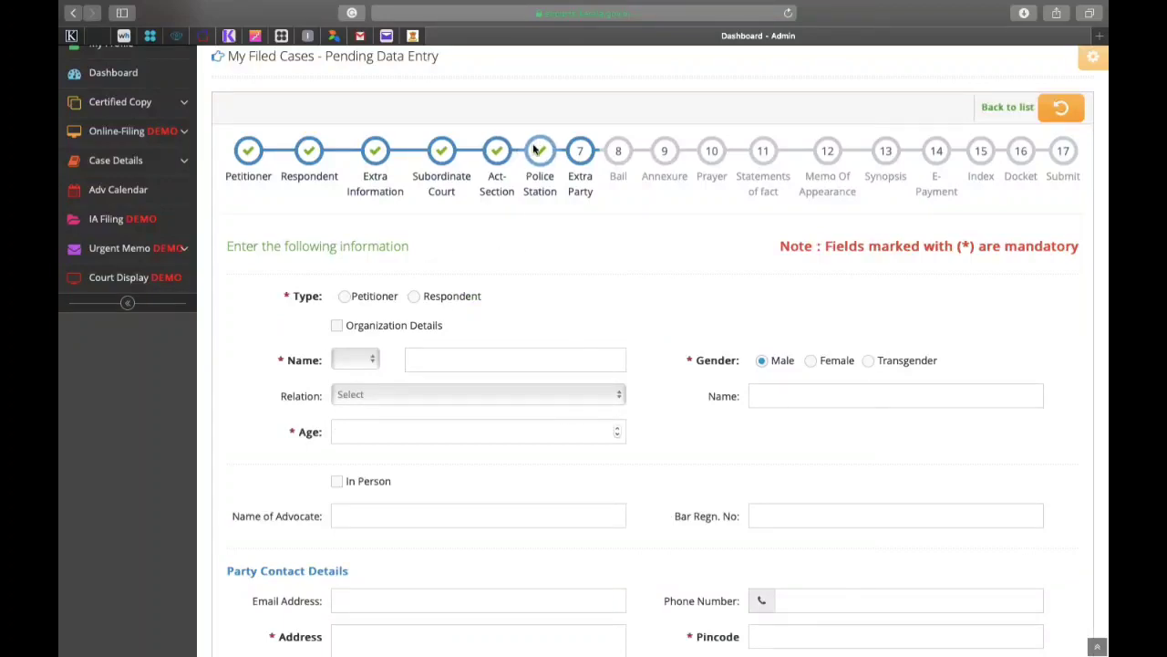
Step: Add a petitioner extra party titled Shri., with the party's name and age 25
{"action": "left_click", "coordinate": [346, 298]}
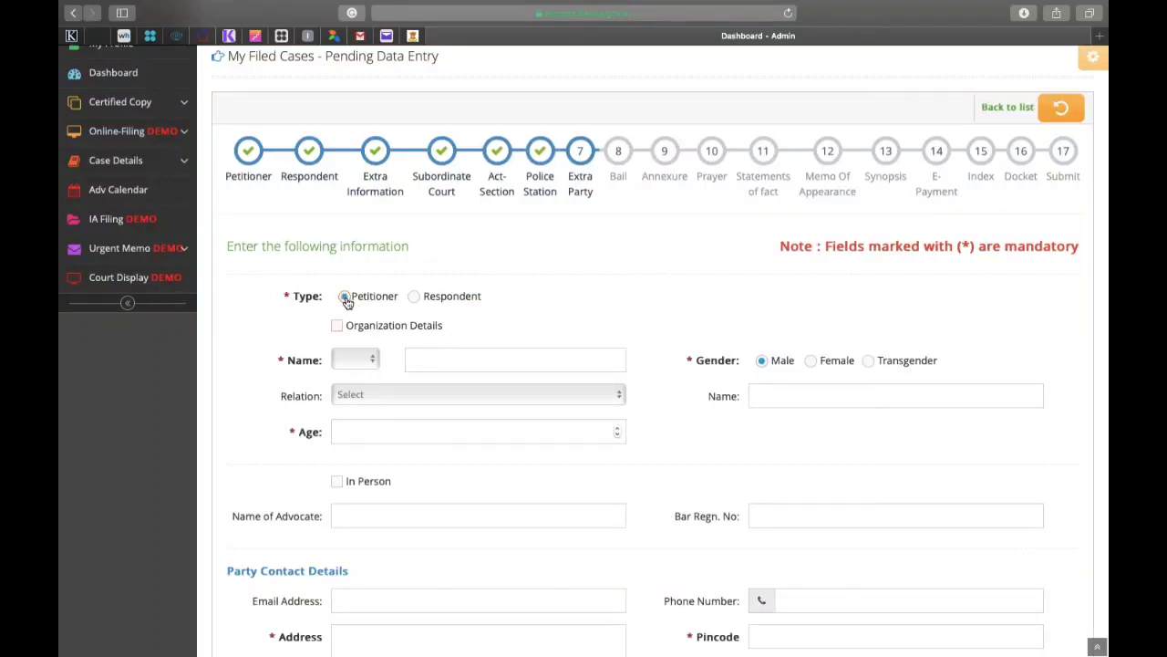
{"action": "left_click", "coordinate": [363, 359]}
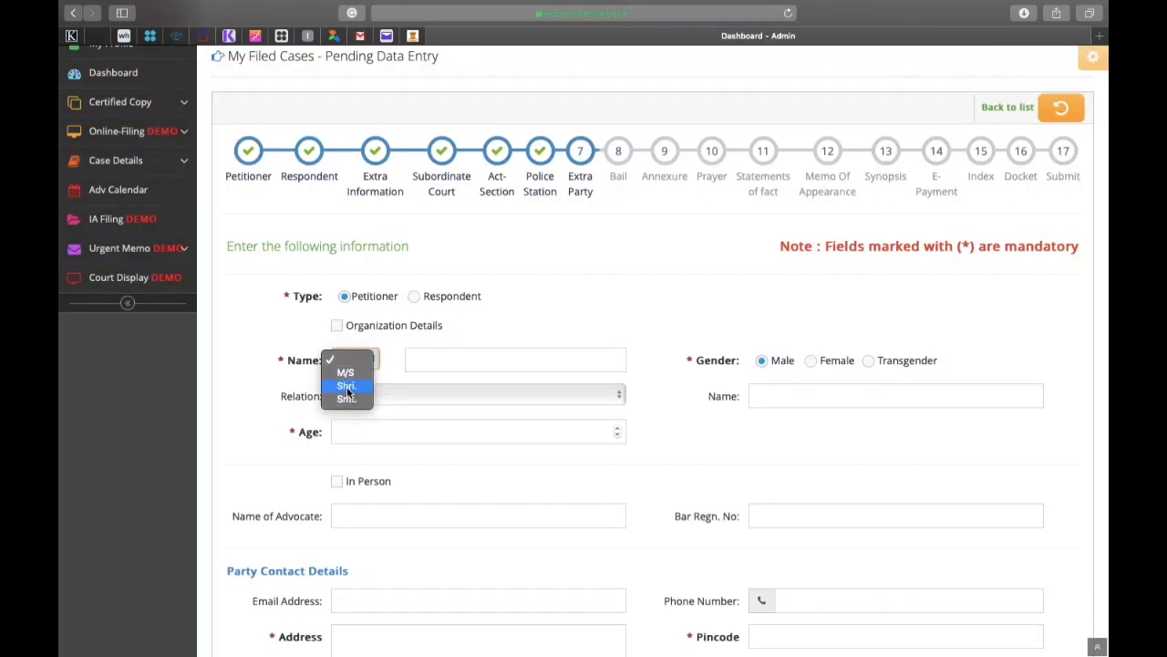
{"action": "left_click", "coordinate": [347, 386]}
{"action": "left_click", "coordinate": [445, 359]}
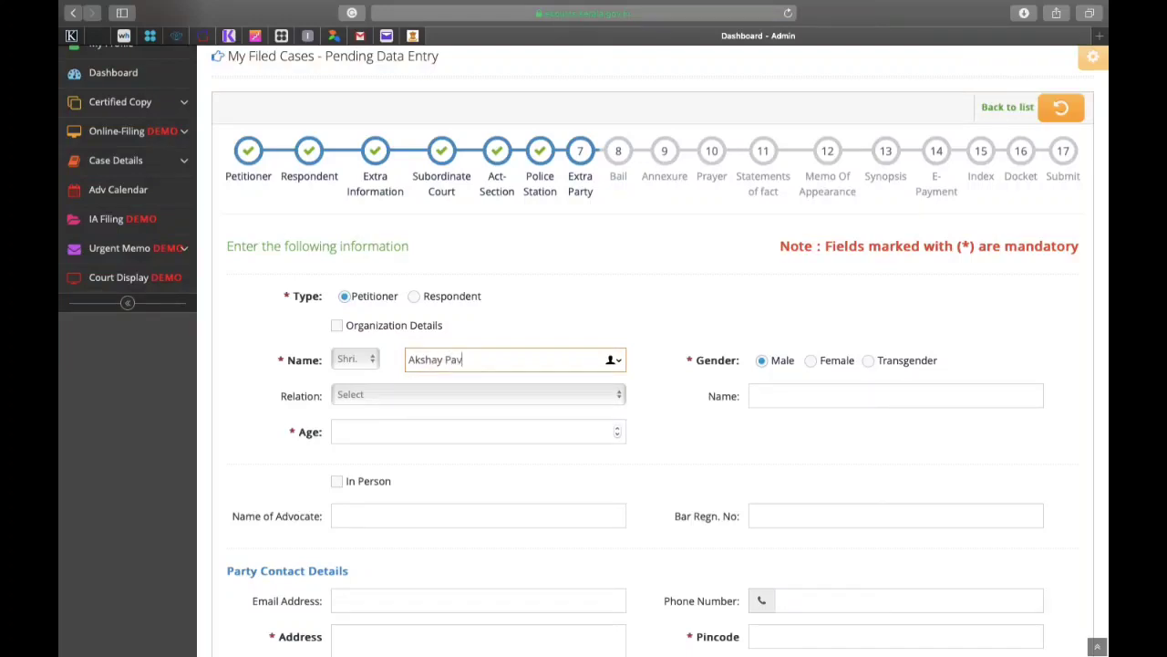
{"action": "left_click", "coordinate": [399, 432]}
{"action": "type", "text": "25"}
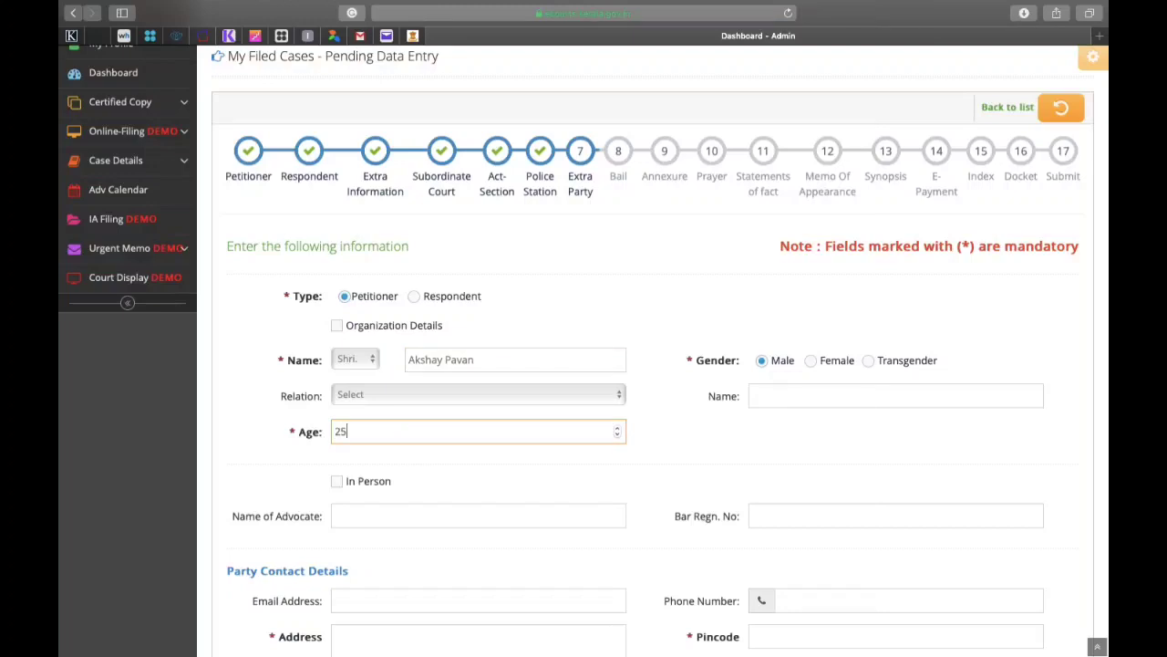
Step: Enter the extra party's address and pincode, then continue to the Bail step
{"action": "scroll", "coordinate": [400, 436], "scroll_direction": "down", "scroll_amount": 5}
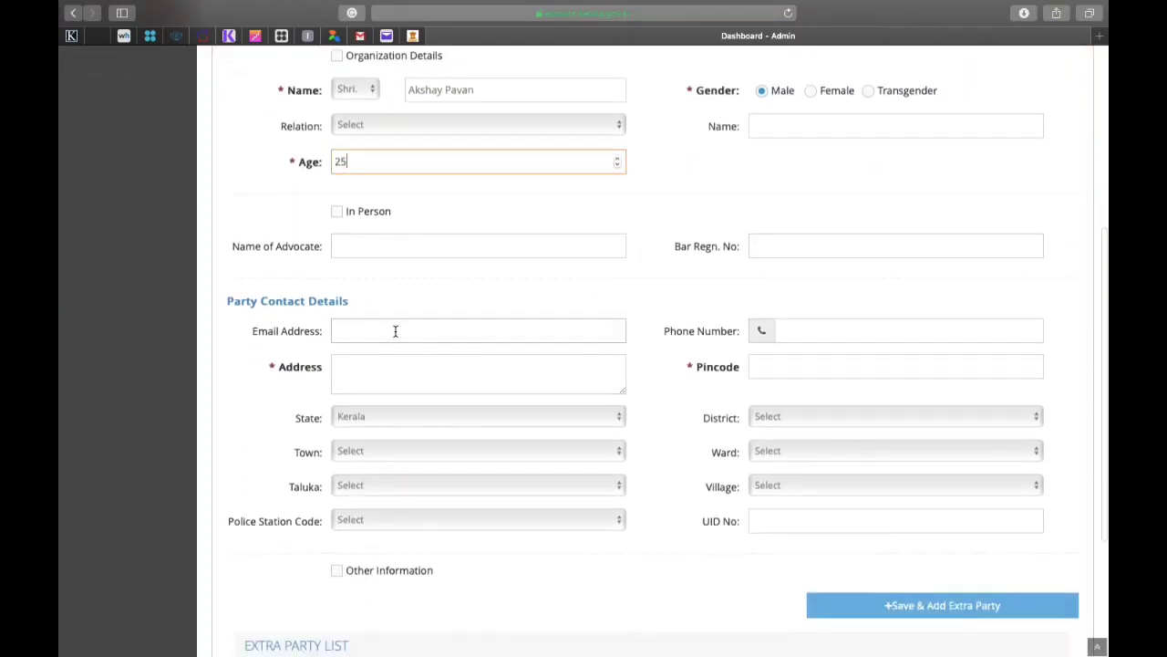
{"action": "left_click", "coordinate": [390, 375]}
{"action": "type", "text": "thrissur"}
{"action": "left_click", "coordinate": [784, 364]}
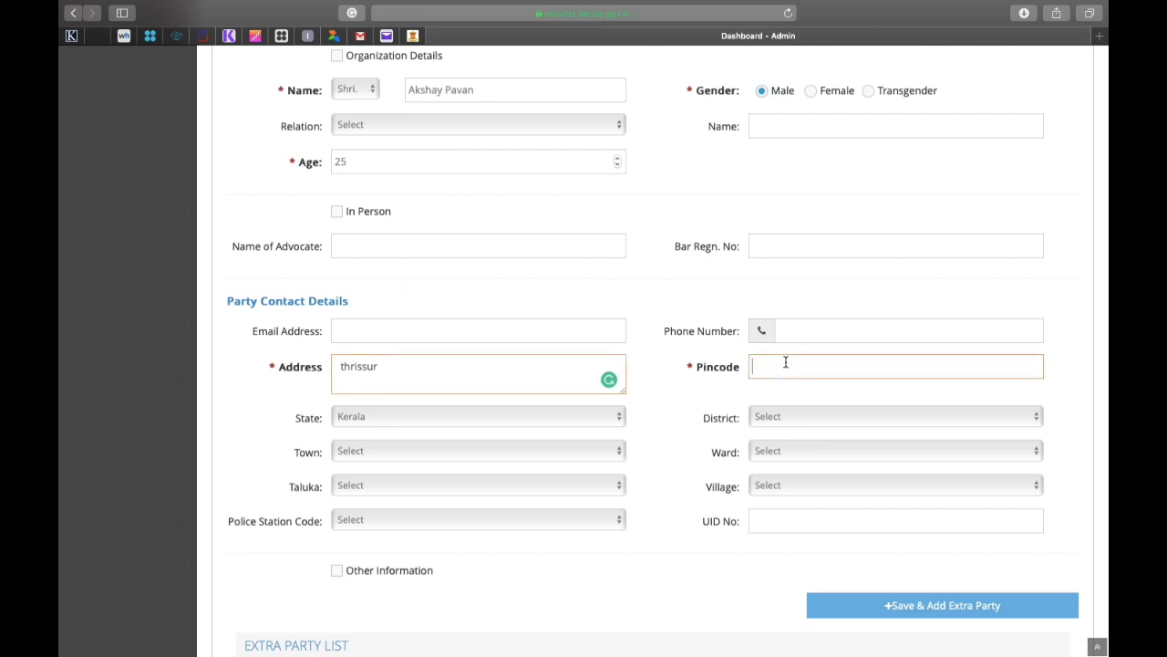
{"action": "type", "text": "67"}
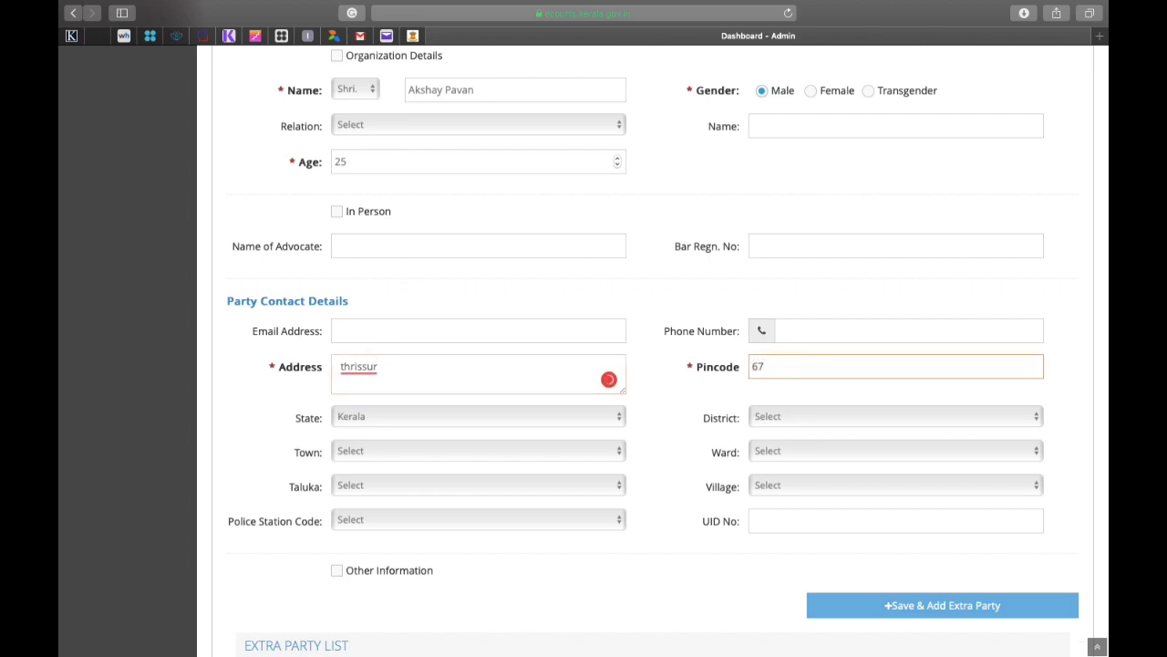
{"action": "type", "text": "5555"}
{"action": "scroll", "coordinate": [821, 577], "scroll_direction": "down", "scroll_amount": 1}
{"action": "scroll", "coordinate": [822, 578], "scroll_direction": "down", "scroll_amount": 2}
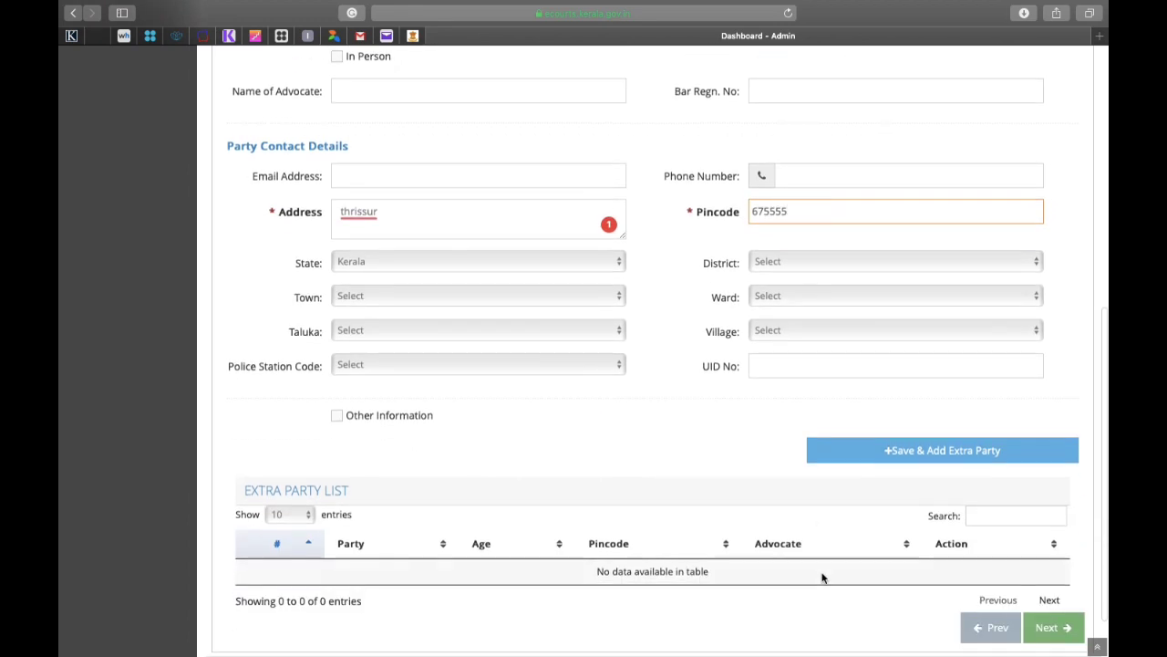
{"action": "scroll", "coordinate": [1053, 568], "scroll_direction": "down", "scroll_amount": 1}
{"action": "left_click", "coordinate": [1051, 563]}
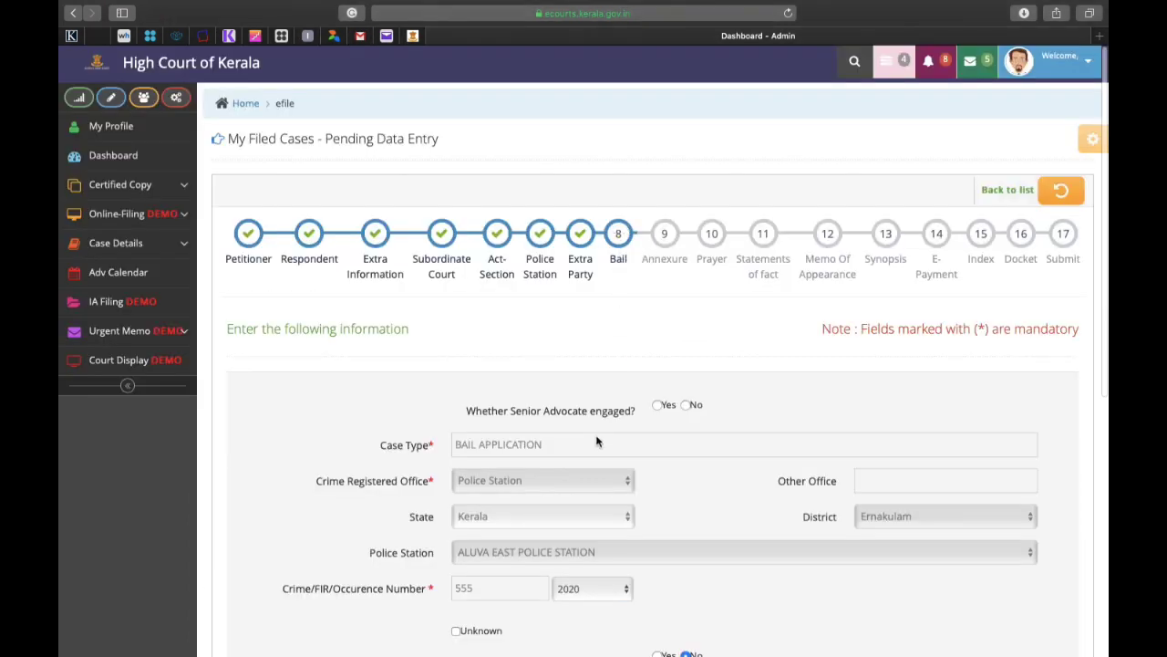
Step: Answer No to senior advocate engagement and scroll down the Bail form
{"action": "left_click", "coordinate": [656, 404]}
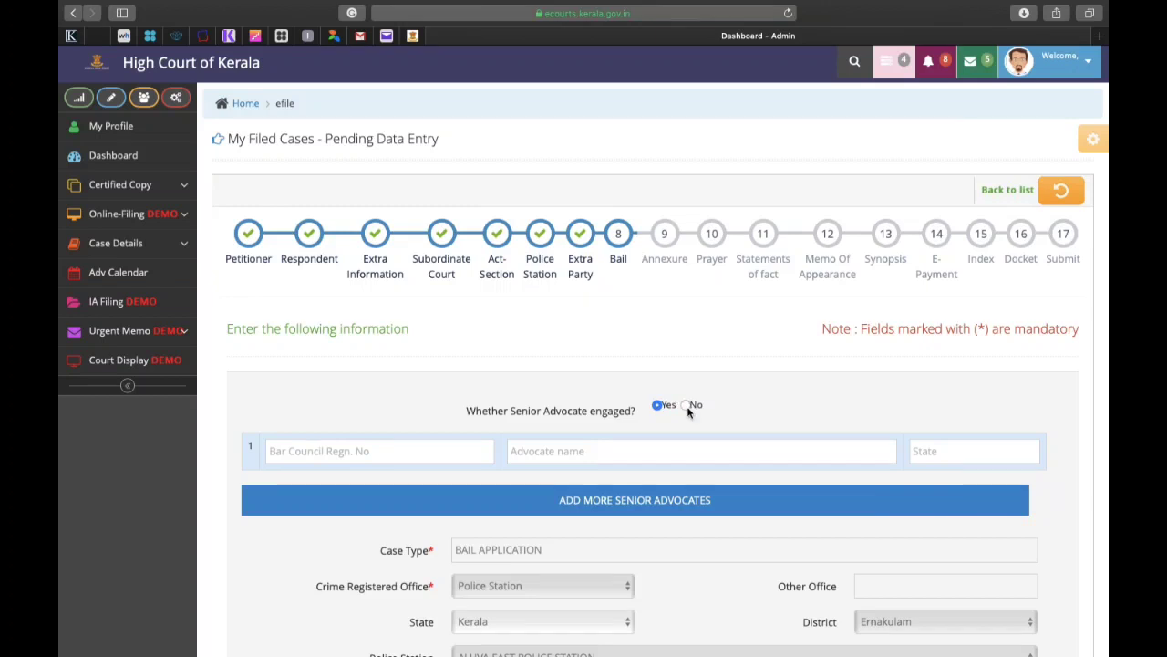
{"action": "left_click", "coordinate": [685, 404]}
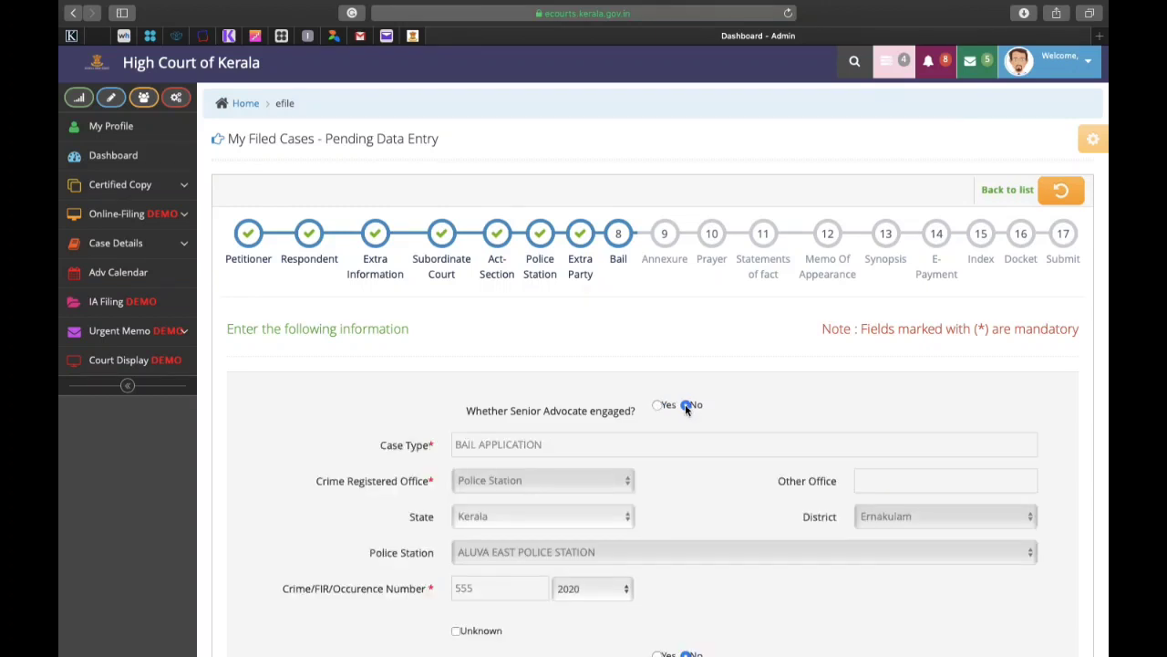
{"action": "scroll", "coordinate": [685, 404], "scroll_direction": "down", "scroll_amount": 3}
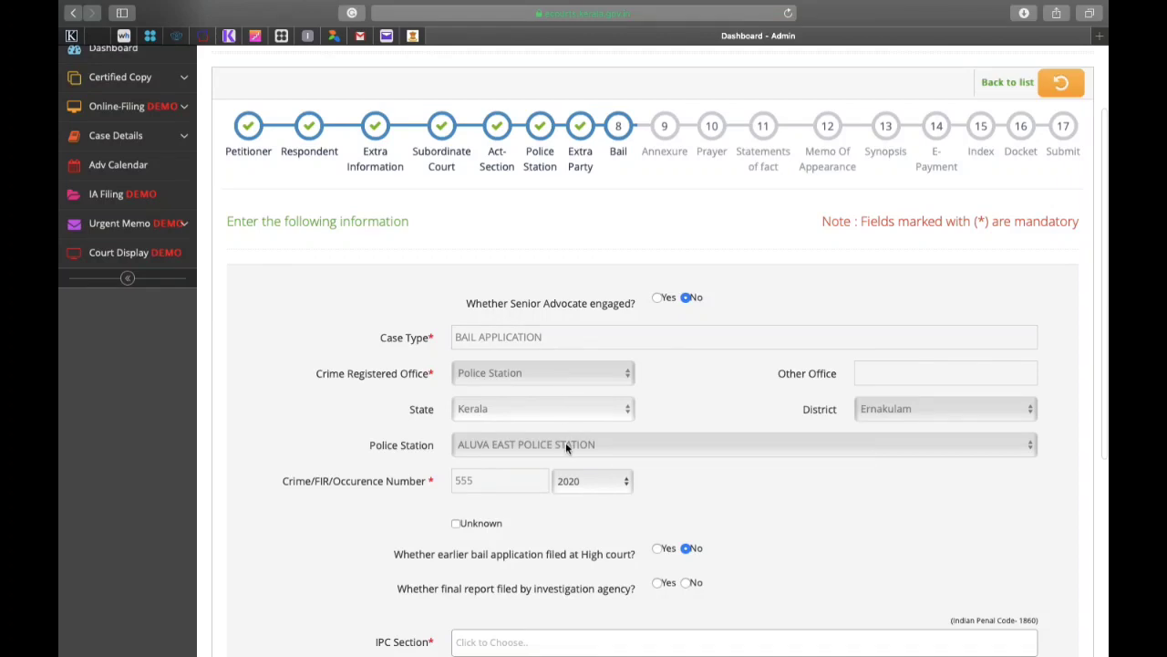
{"action": "scroll", "coordinate": [565, 459], "scroll_direction": "down", "scroll_amount": 3}
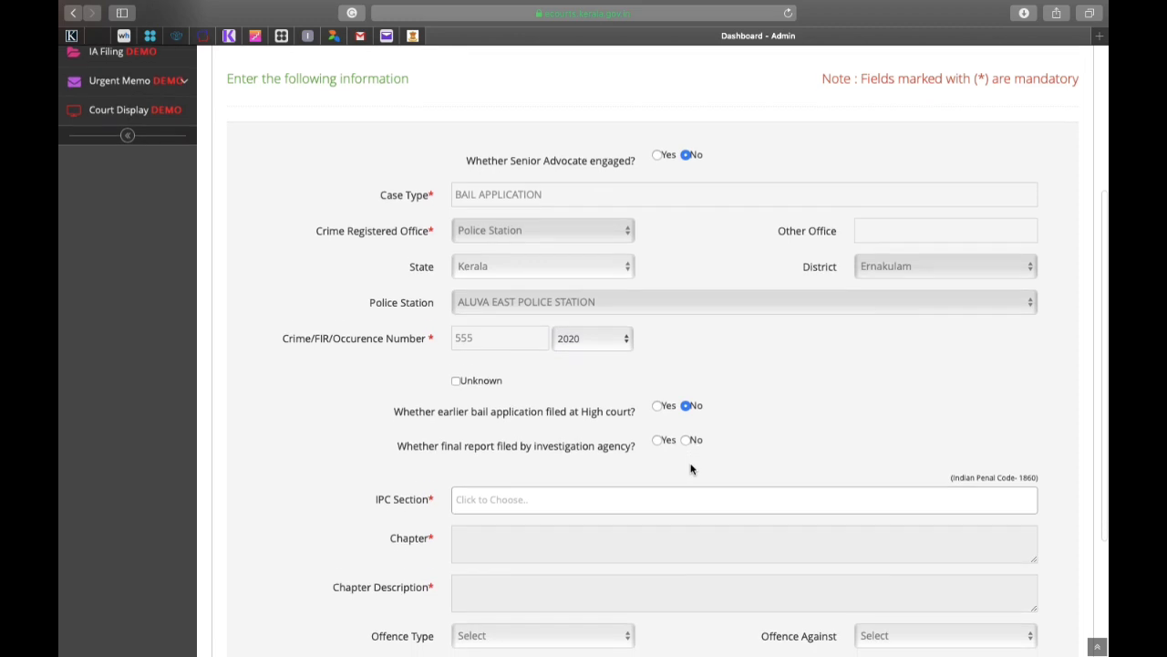
{"action": "scroll", "coordinate": [690, 468], "scroll_direction": "down", "scroll_amount": 3}
{"action": "scroll", "coordinate": [690, 468], "scroll_direction": "down", "scroll_amount": 1}
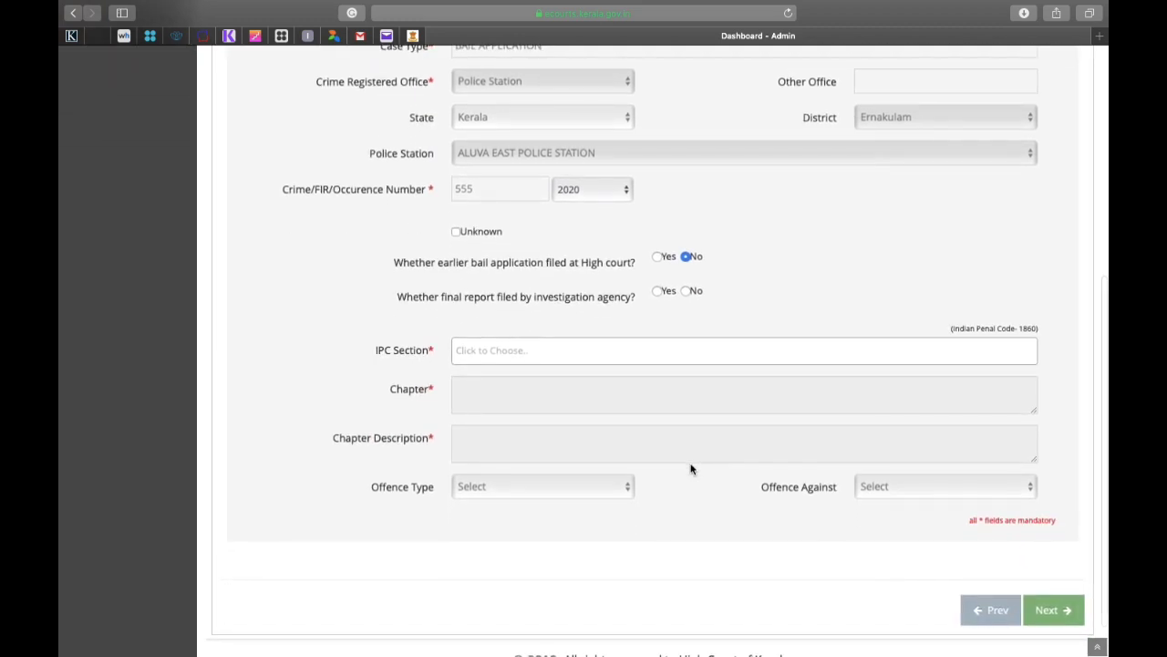
Step: Add IPC section 326 to the bail details
{"action": "left_click", "coordinate": [540, 352]}
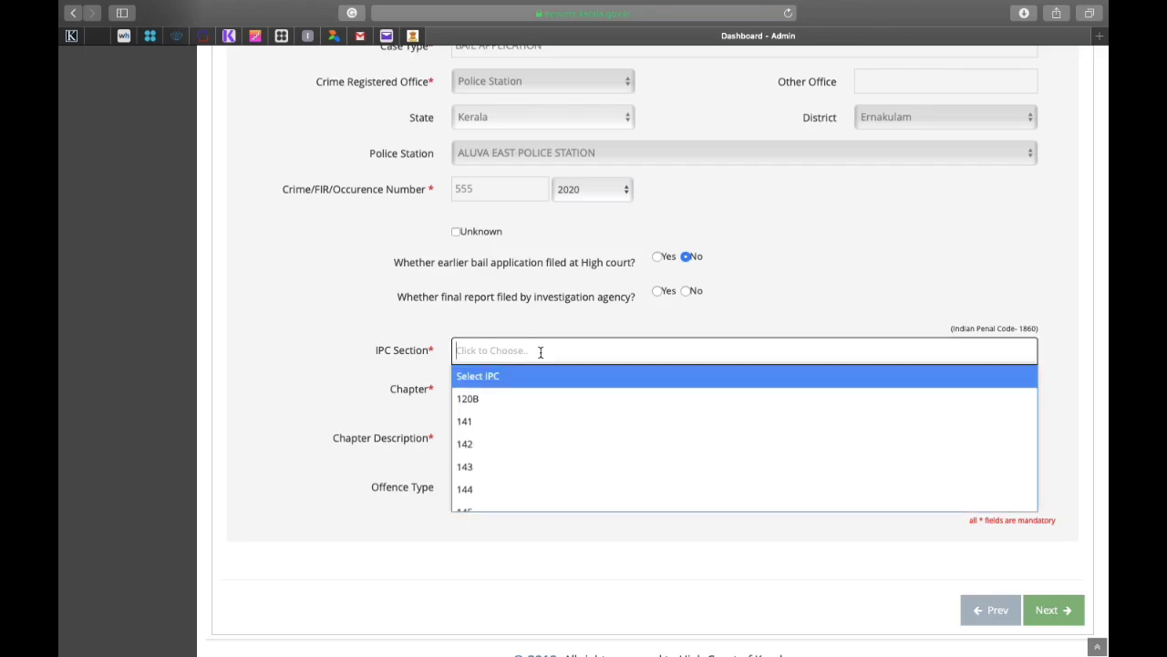
{"action": "type", "text": "326"}
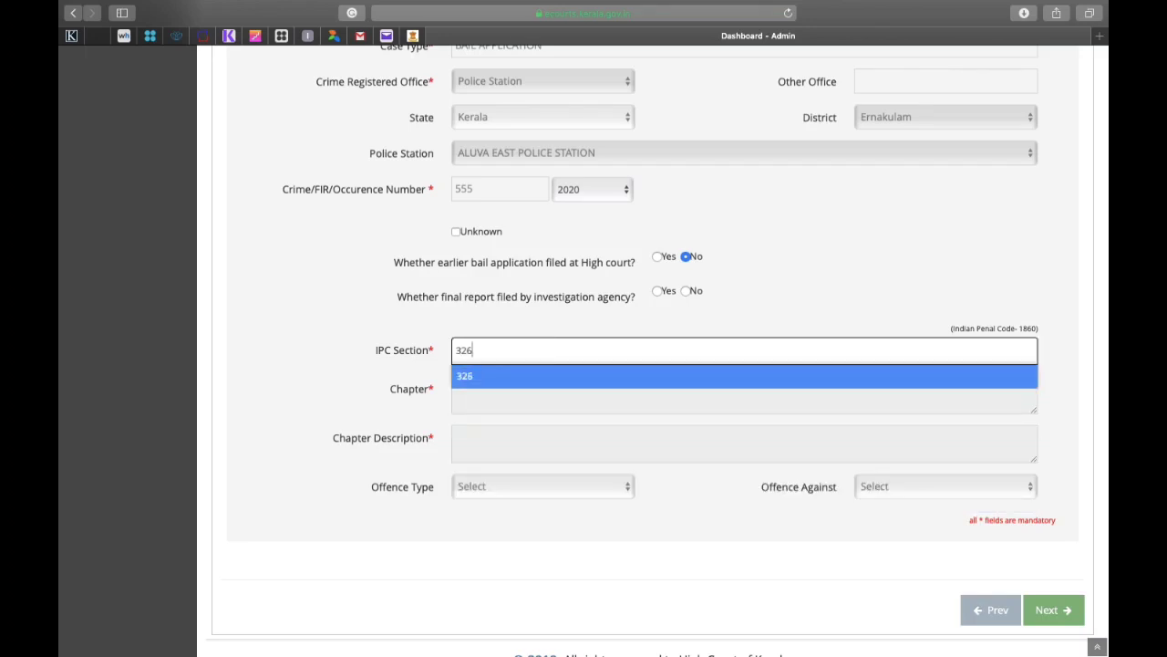
{"action": "left_click", "coordinate": [518, 378]}
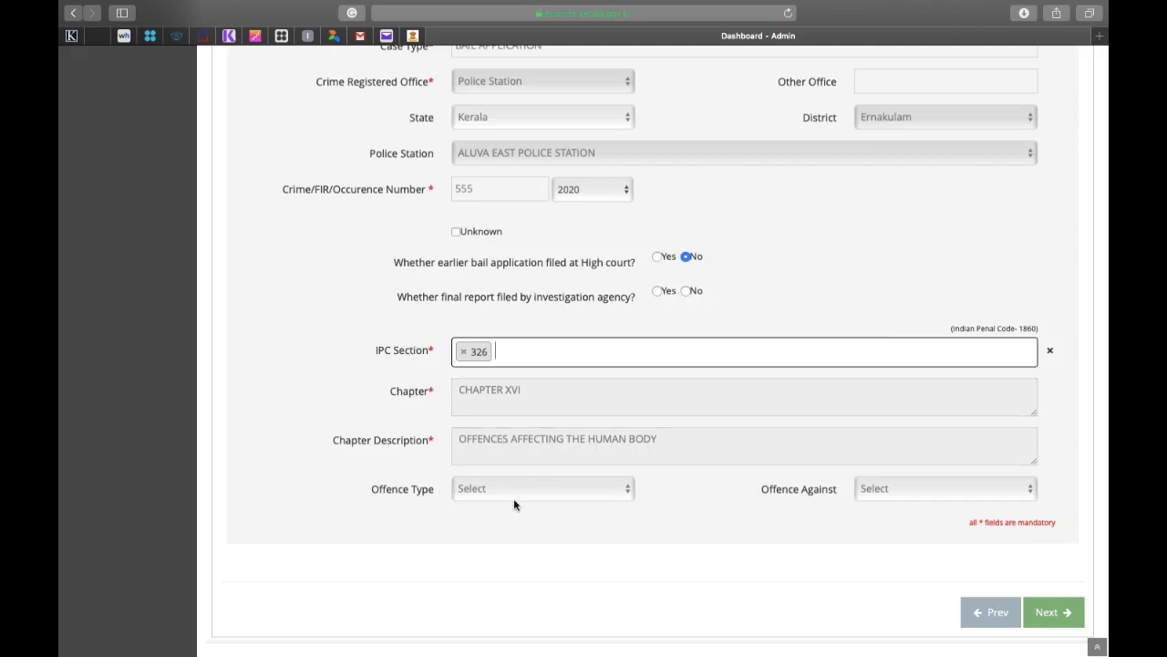
Step: Leave Offence Type and Offence Against unset and advance to the Annexure step
{"action": "left_click", "coordinate": [578, 490]}
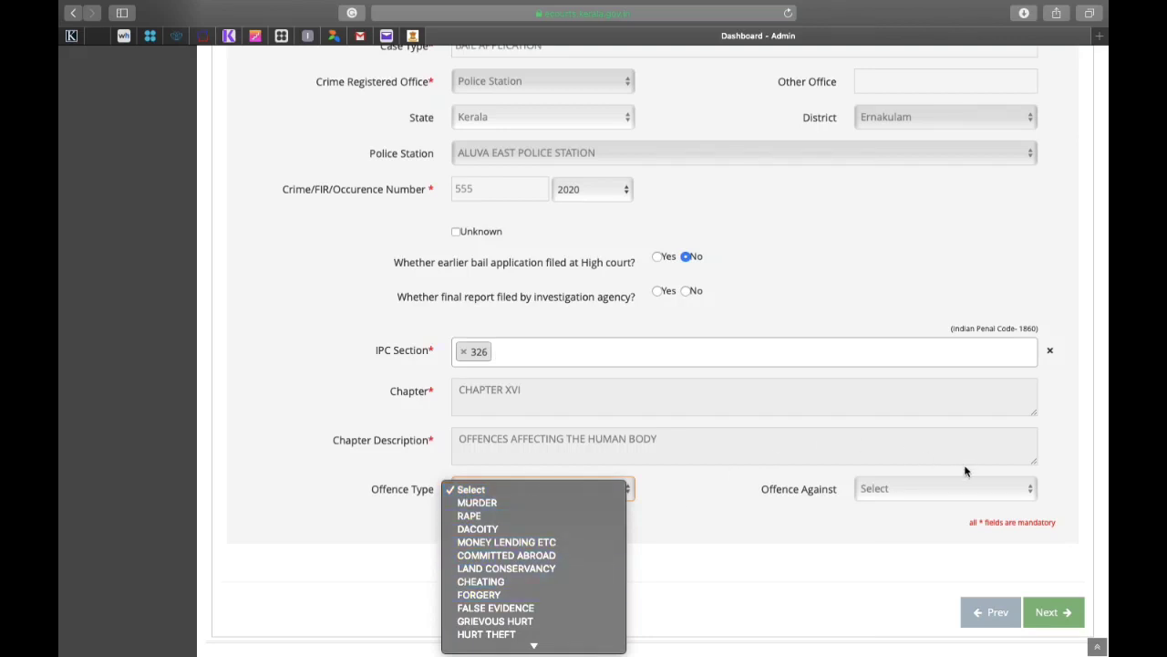
{"action": "left_click", "coordinate": [952, 491]}
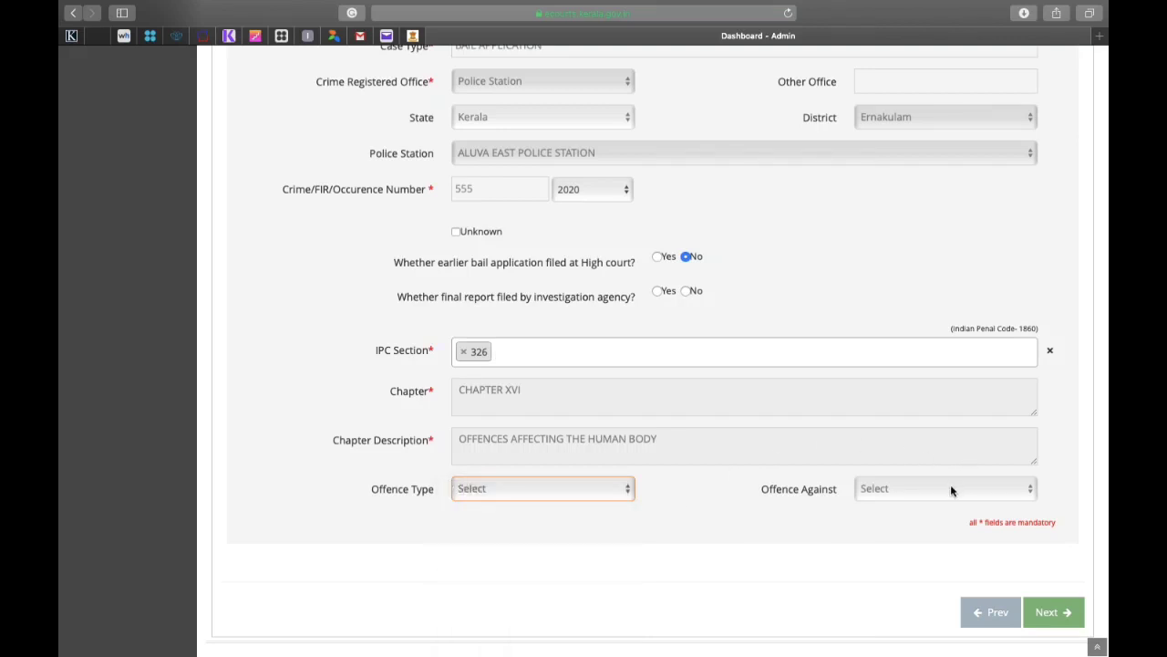
{"action": "left_click", "coordinate": [951, 491]}
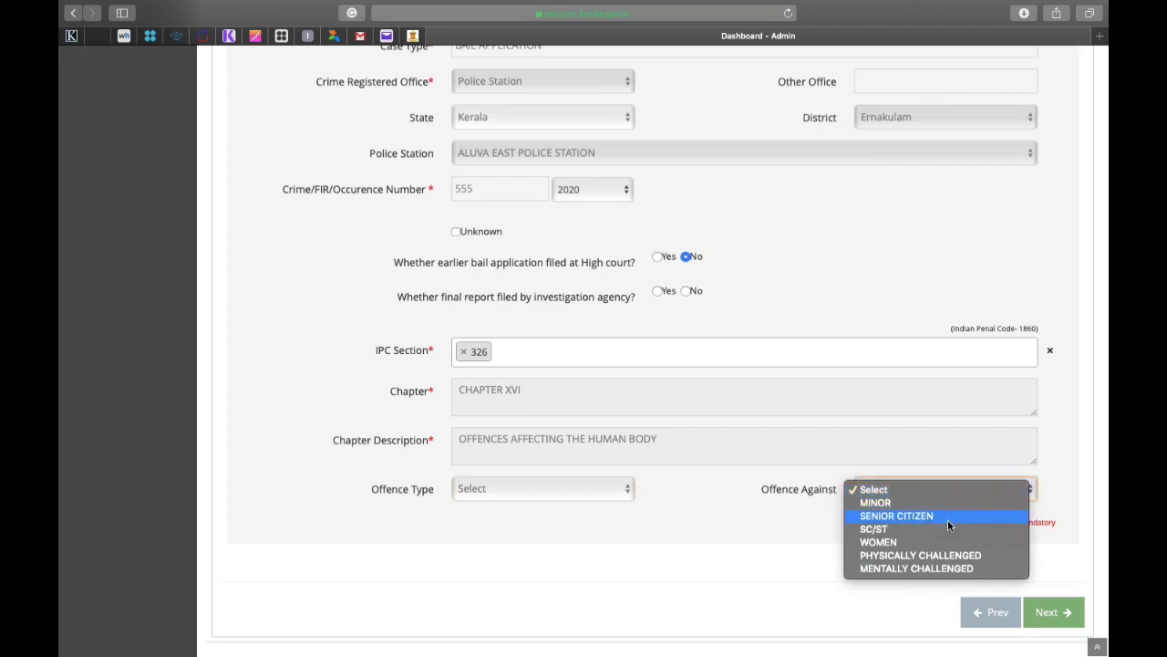
{"action": "left_click", "coordinate": [790, 525]}
{"action": "left_click", "coordinate": [1058, 615]}
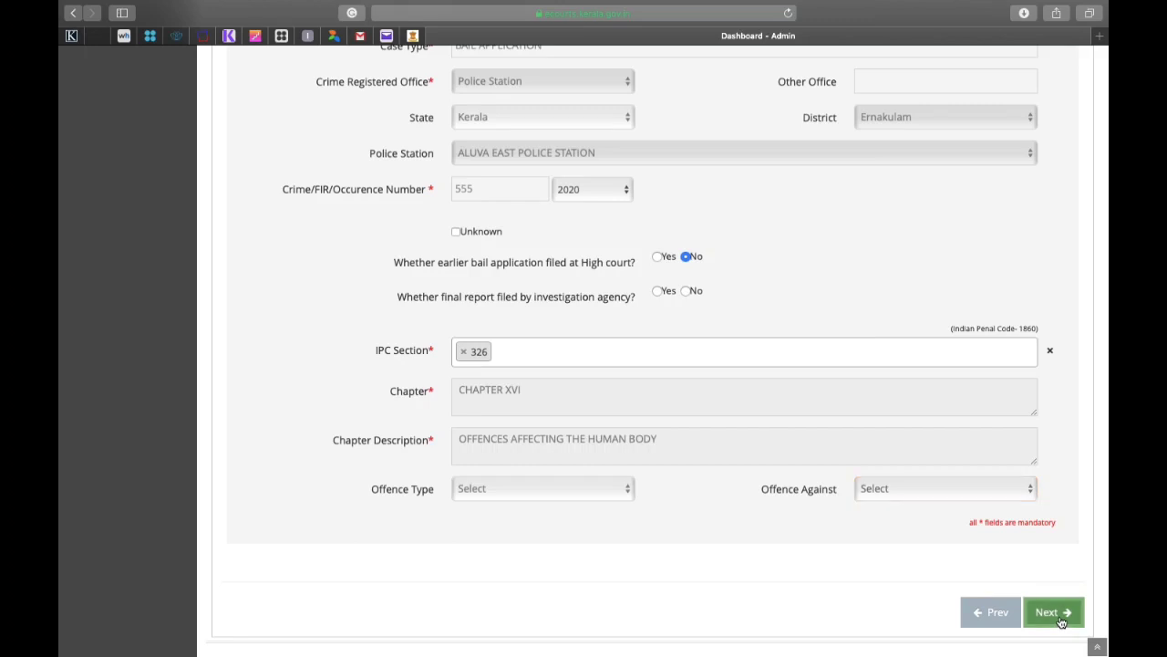
{"action": "left_click", "coordinate": [1058, 613]}
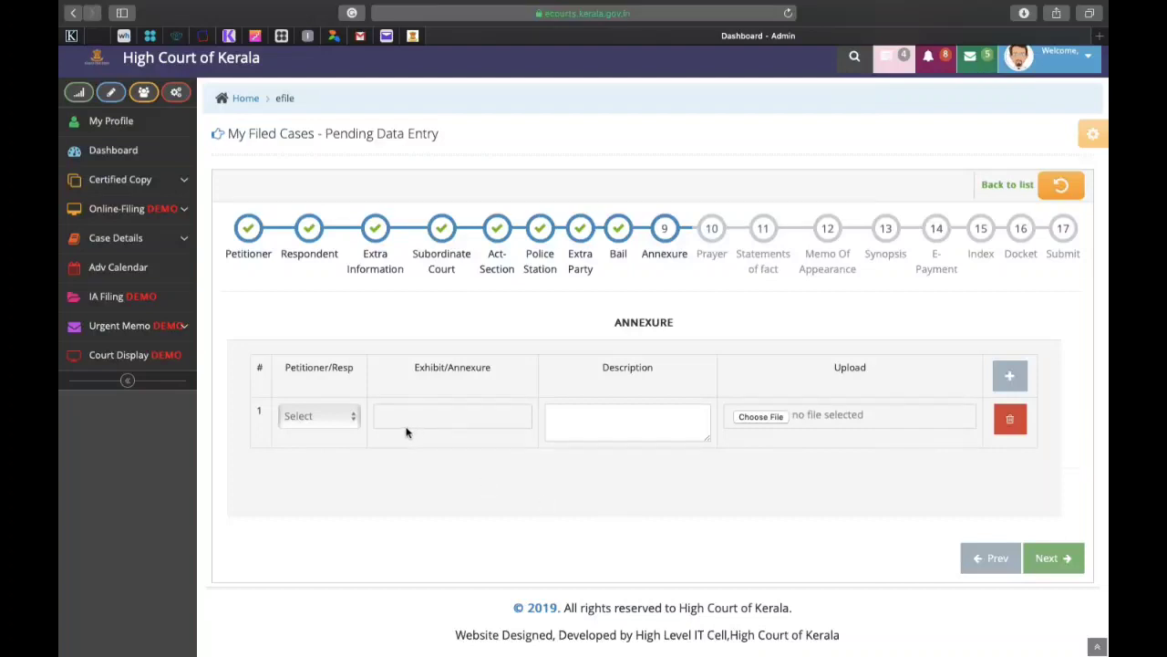
Step: Add an Annexure row 'A True Copy of the FlR dated......' with the FIR file attached
{"action": "left_click", "coordinate": [334, 414]}
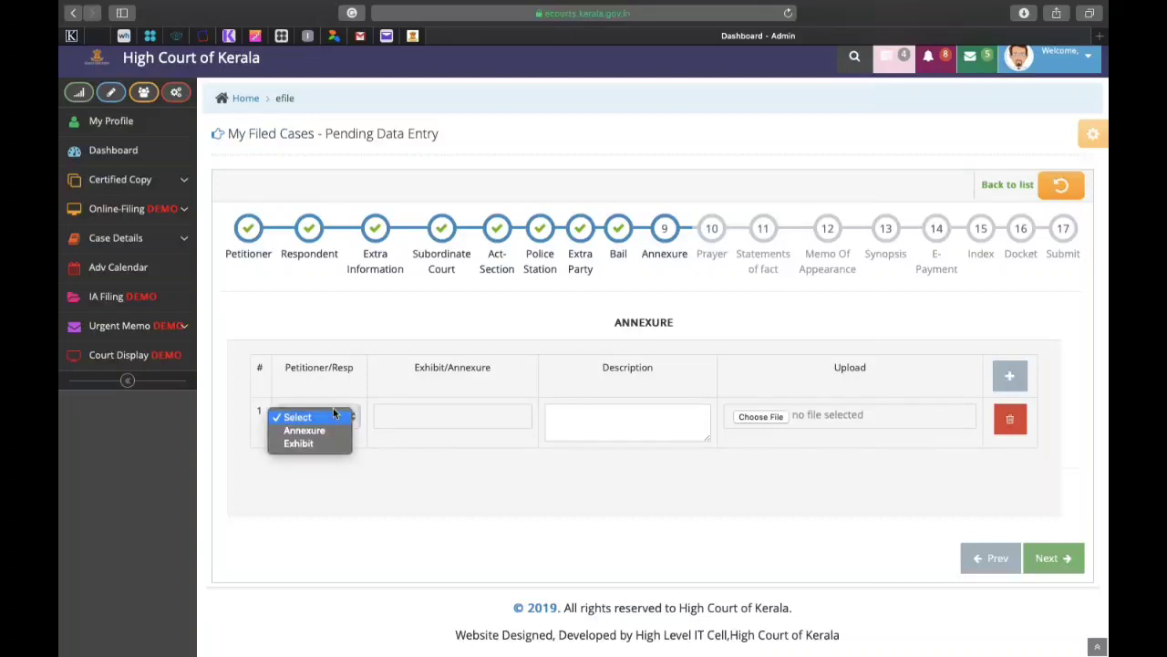
{"action": "left_click", "coordinate": [323, 432]}
{"action": "left_click", "coordinate": [627, 417]}
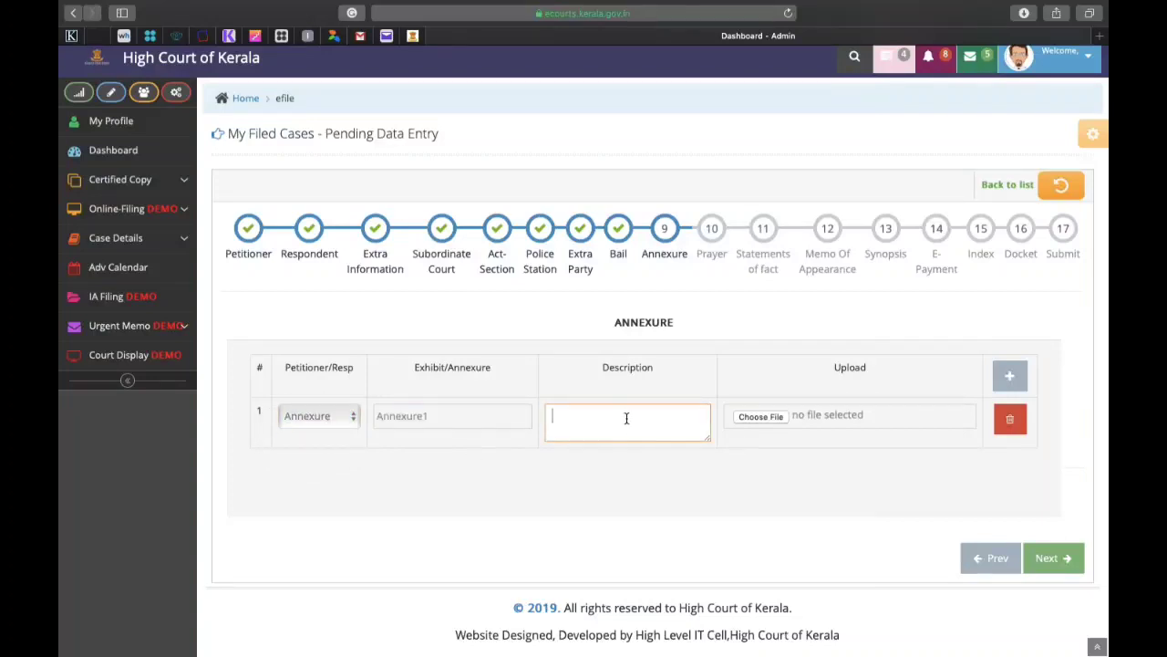
{"action": "type", "text": "A True Copy of the Fl"}
{"action": "type", "text": "R dated......"}
{"action": "left_click", "coordinate": [770, 416]}
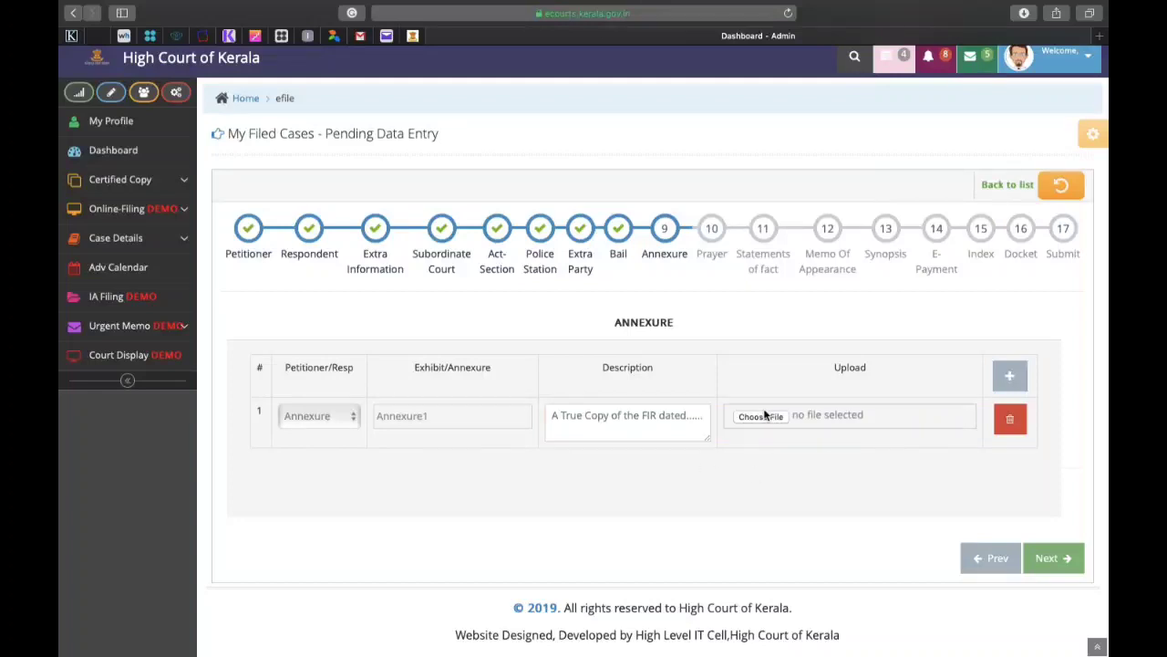
{"action": "double_click", "coordinate": [536, 107]}
{"action": "left_click", "coordinate": [1010, 377]}
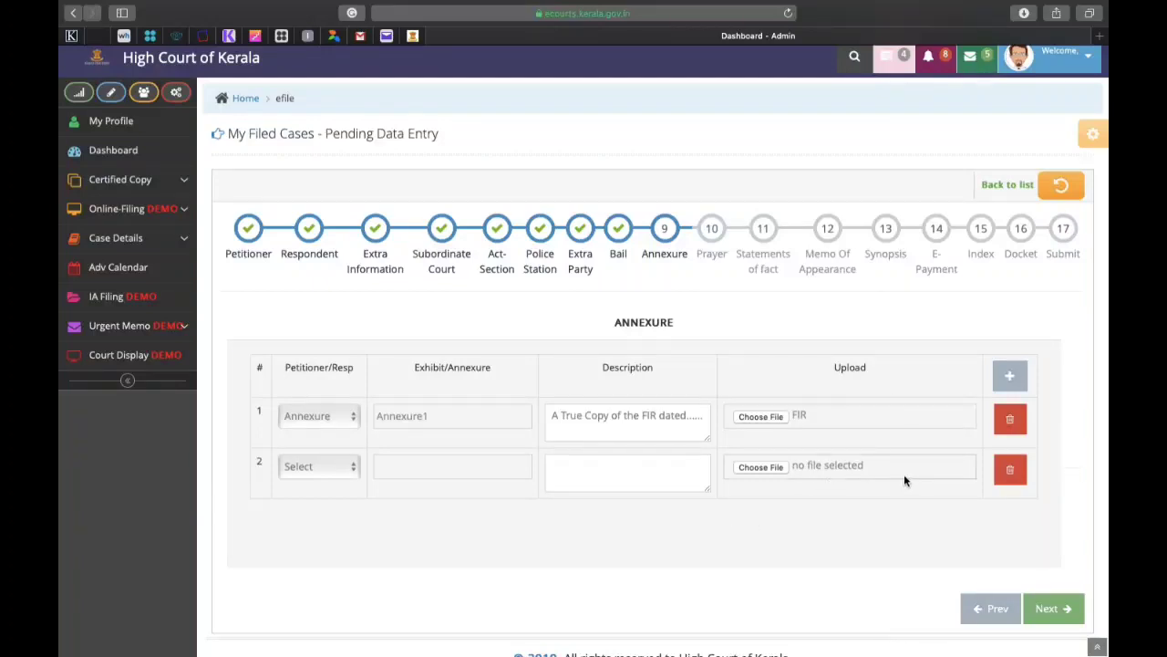
{"action": "left_click", "coordinate": [1064, 610]}
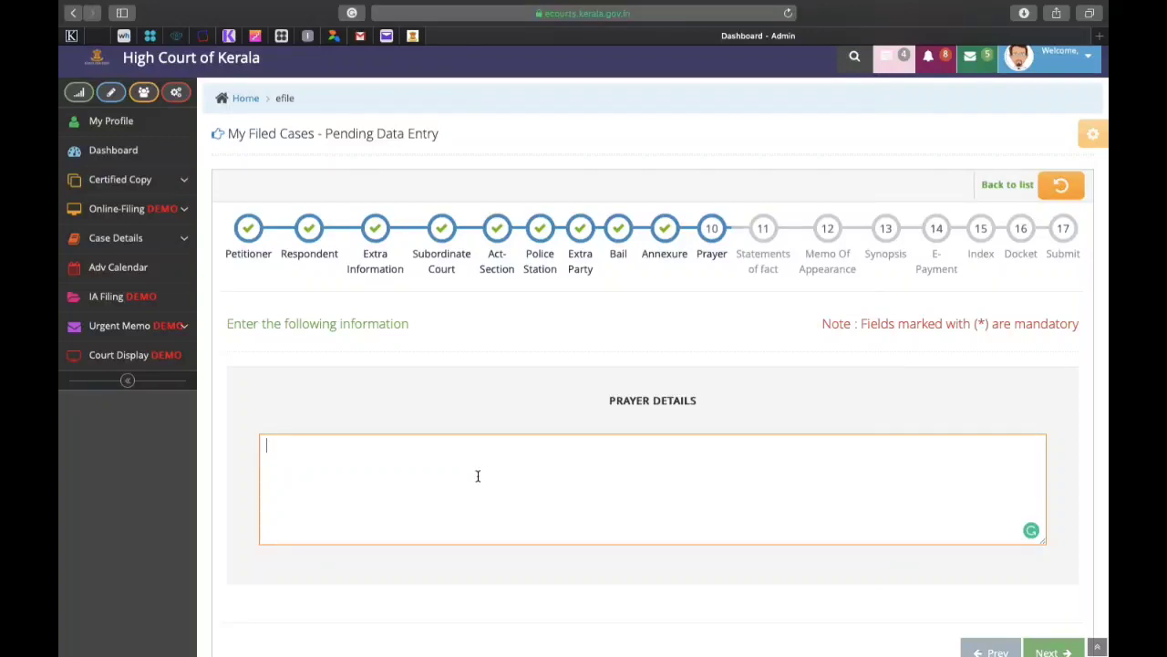
Step: Enter '........' as the prayer details and move to the Statement of Facts editor
{"action": "type", "text": "........"}
{"action": "left_click", "coordinate": [1047, 652]}
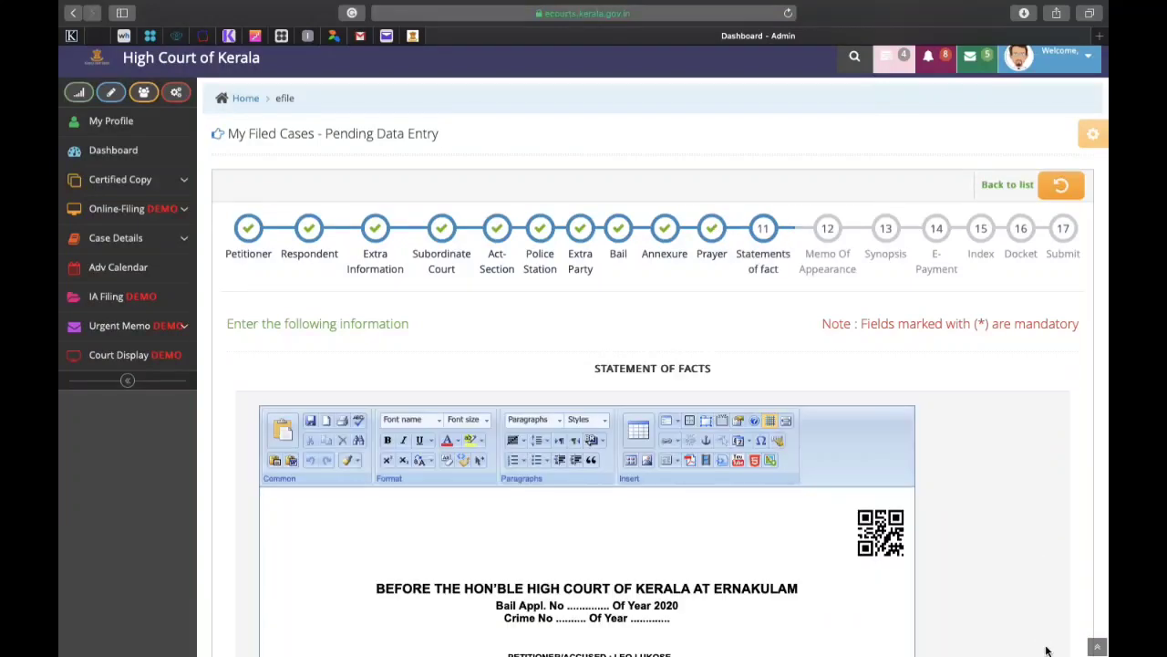
{"action": "scroll", "coordinate": [1047, 650], "scroll_direction": "down", "scroll_amount": 1}
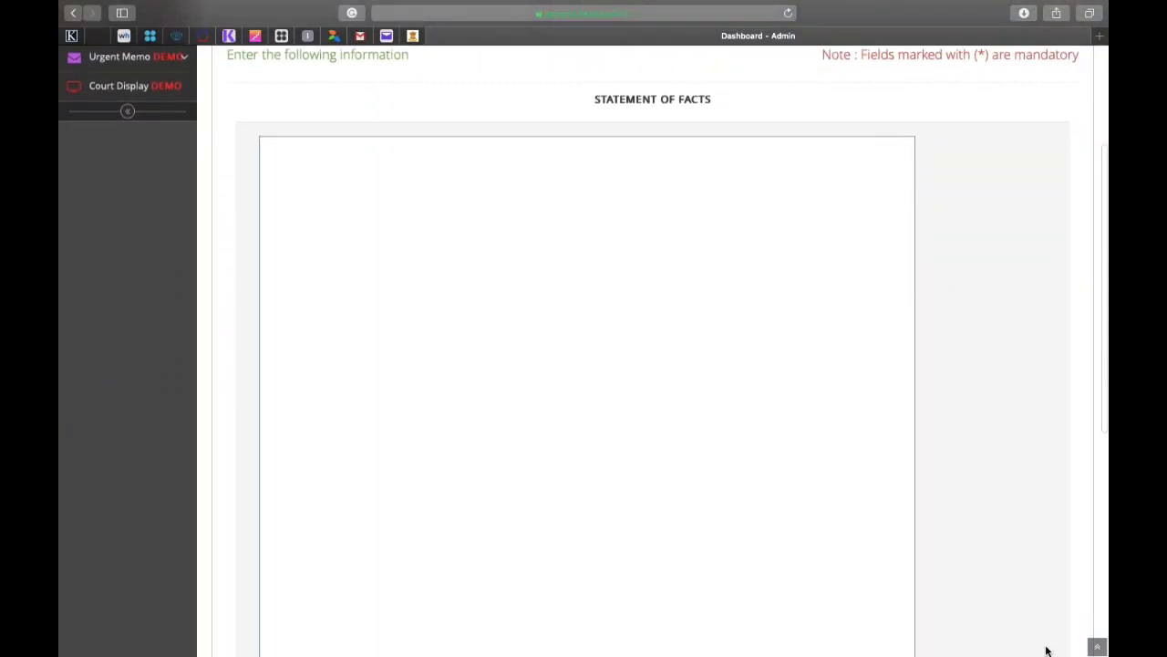
{"action": "scroll", "coordinate": [1047, 650], "scroll_direction": "up", "scroll_amount": 2}
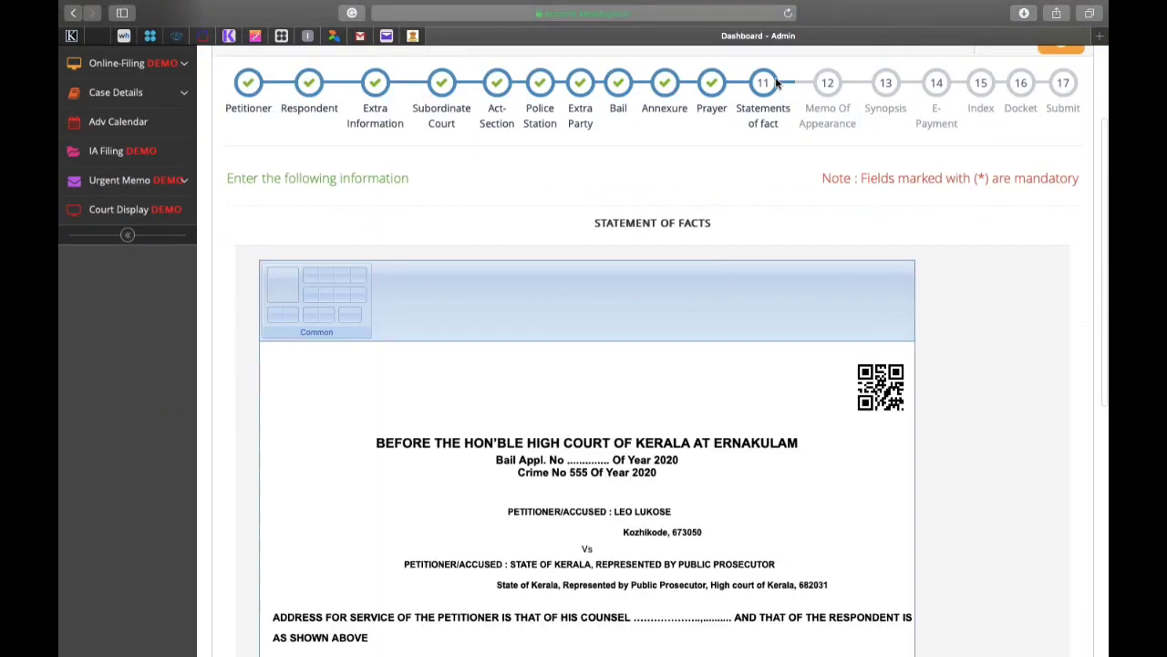
{"action": "scroll", "coordinate": [744, 216], "scroll_direction": "down", "scroll_amount": 2}
{"action": "scroll", "coordinate": [744, 216], "scroll_direction": "down", "scroll_amount": 3}
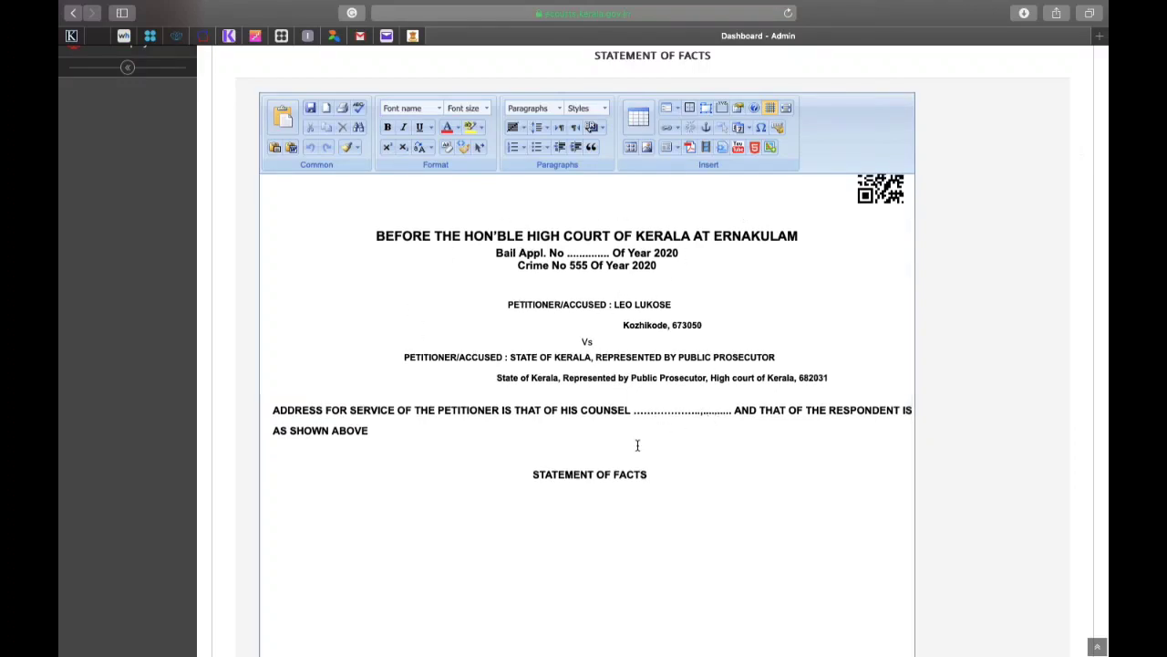
{"action": "scroll", "coordinate": [612, 509], "scroll_direction": "down", "scroll_amount": 2}
{"action": "scroll", "coordinate": [613, 508], "scroll_direction": "down", "scroll_amount": 5}
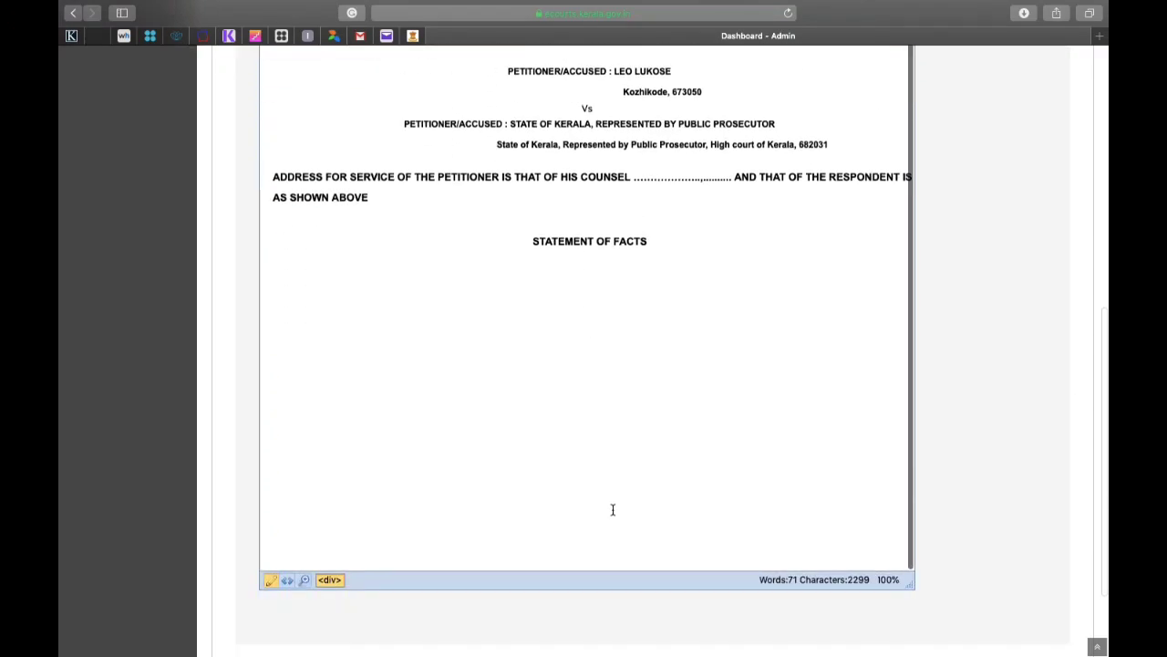
{"action": "scroll", "coordinate": [613, 509], "scroll_direction": "up", "scroll_amount": 2}
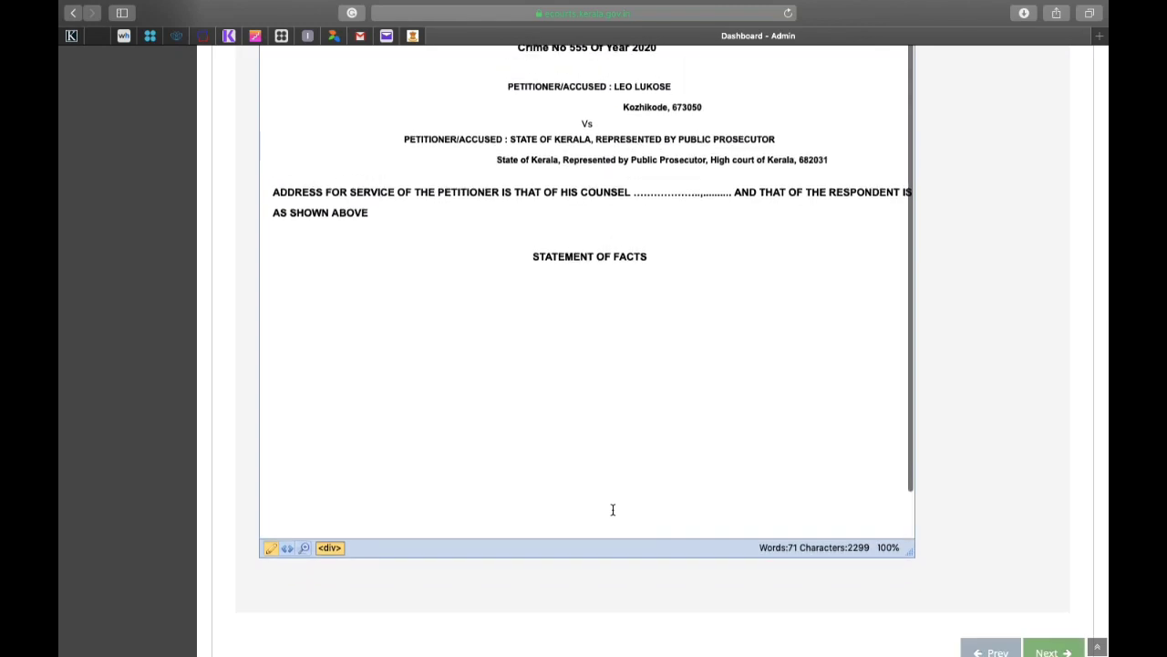
{"action": "scroll", "coordinate": [995, 240], "scroll_direction": "up", "scroll_amount": 6}
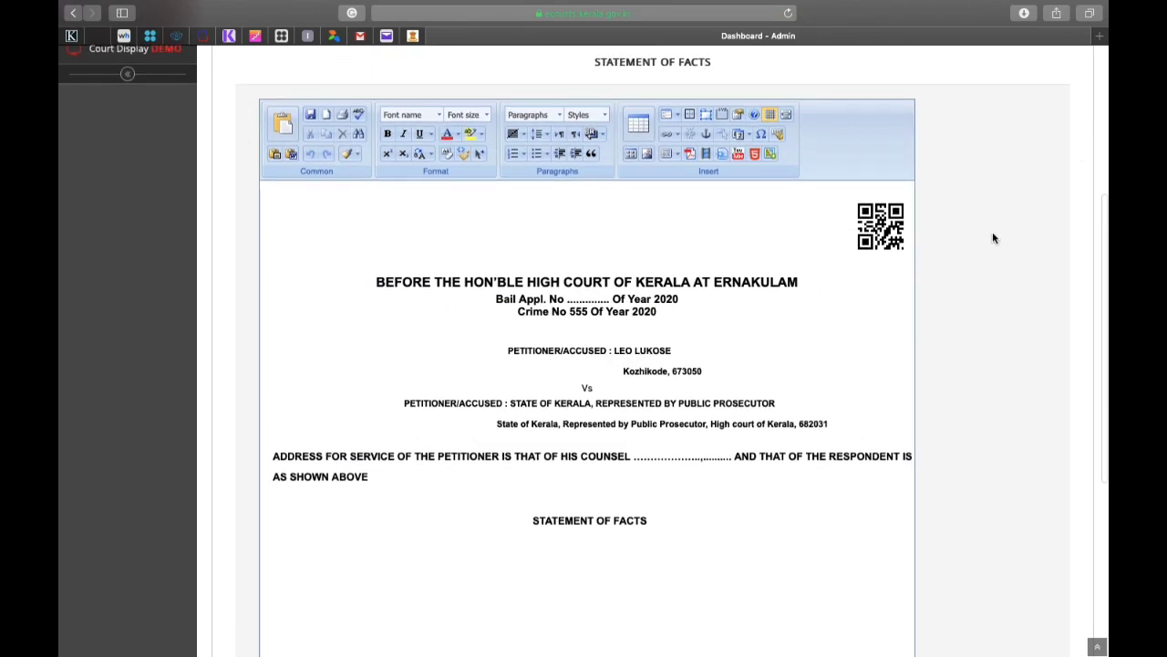
Step: Add point '1. .........' under STATEMENT OF FACTS and continue to the memo of appearance
{"action": "left_click", "coordinate": [657, 521]}
{"action": "key", "text": "Return"}
{"action": "type", "text": "1."}
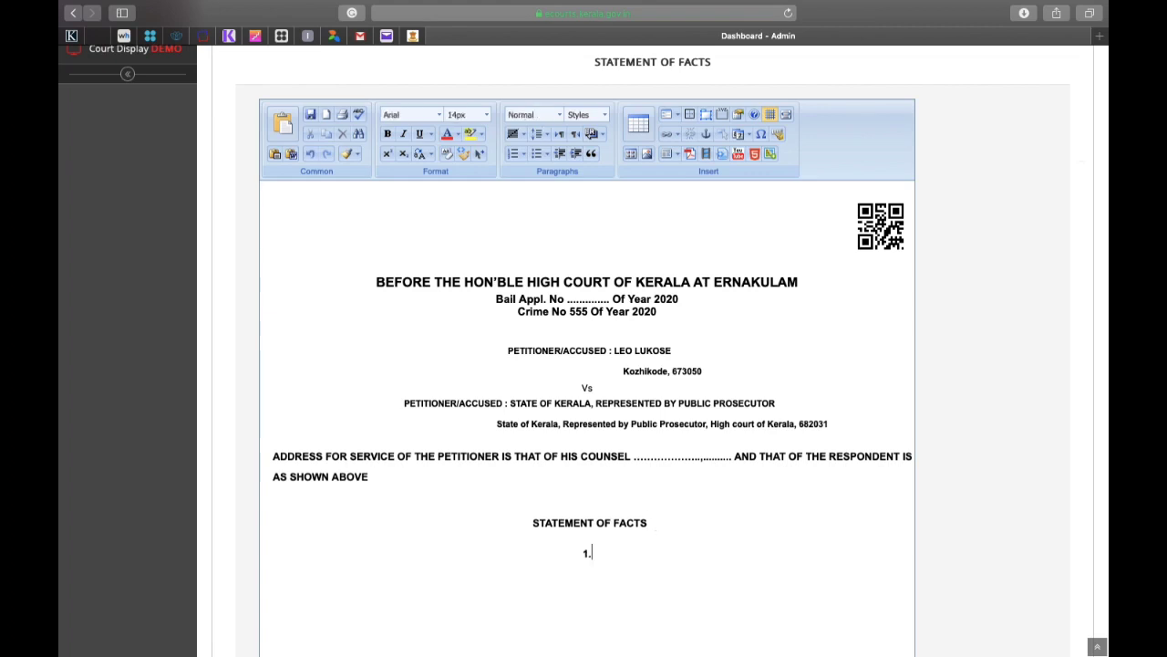
{"action": "type", "text": " ........."}
{"action": "scroll", "coordinate": [586, 417], "scroll_direction": "down", "scroll_amount": 1}
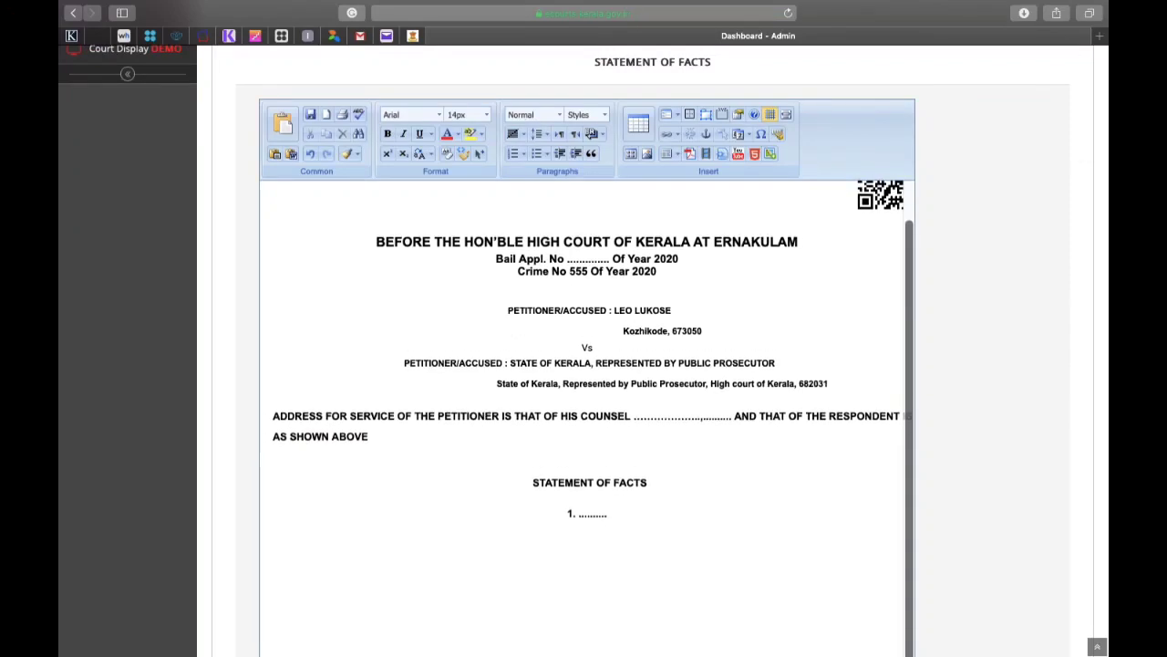
{"action": "scroll", "coordinate": [1023, 552], "scroll_direction": "down", "scroll_amount": 3}
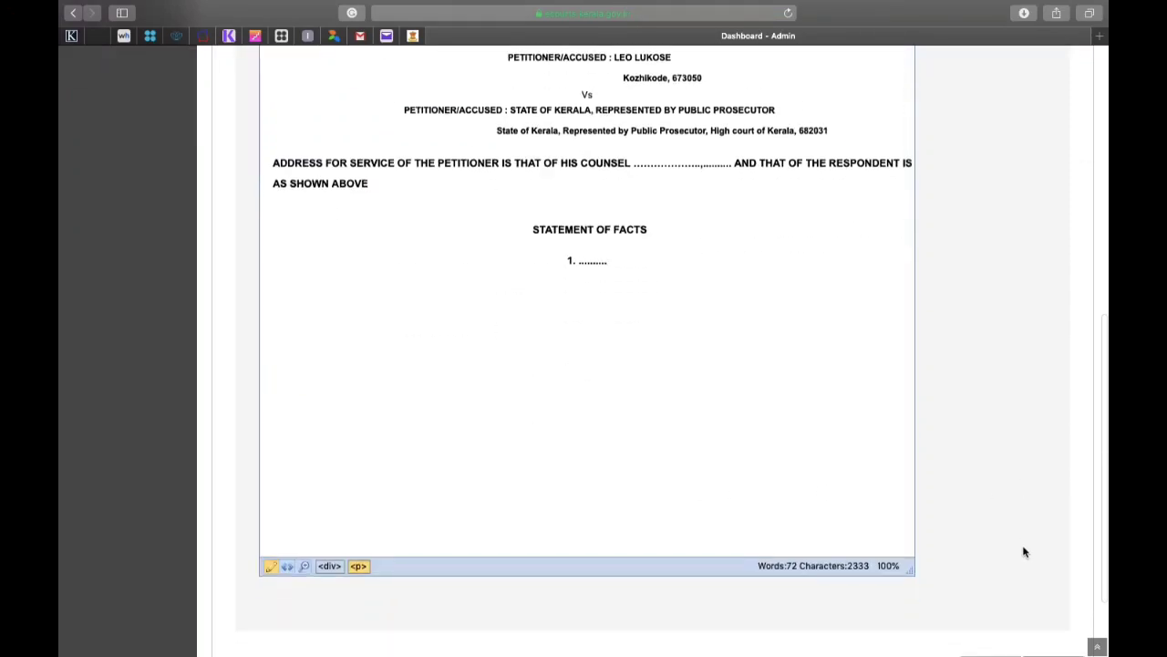
{"action": "scroll", "coordinate": [1024, 554], "scroll_direction": "down", "scroll_amount": 2}
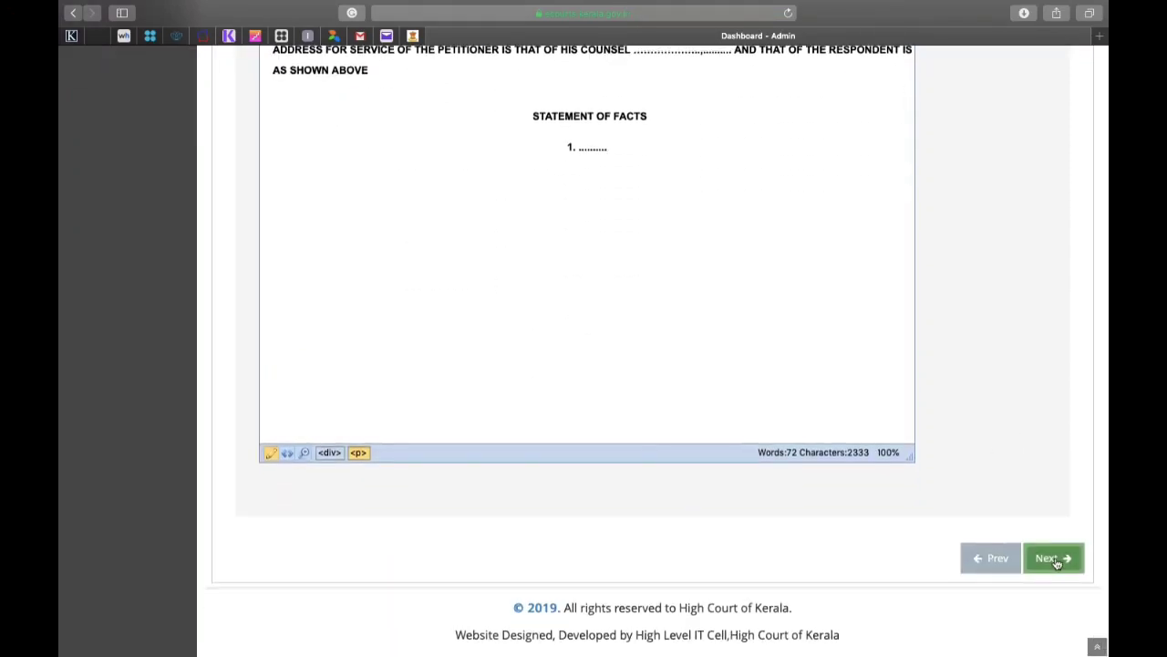
{"action": "left_click", "coordinate": [1055, 560]}
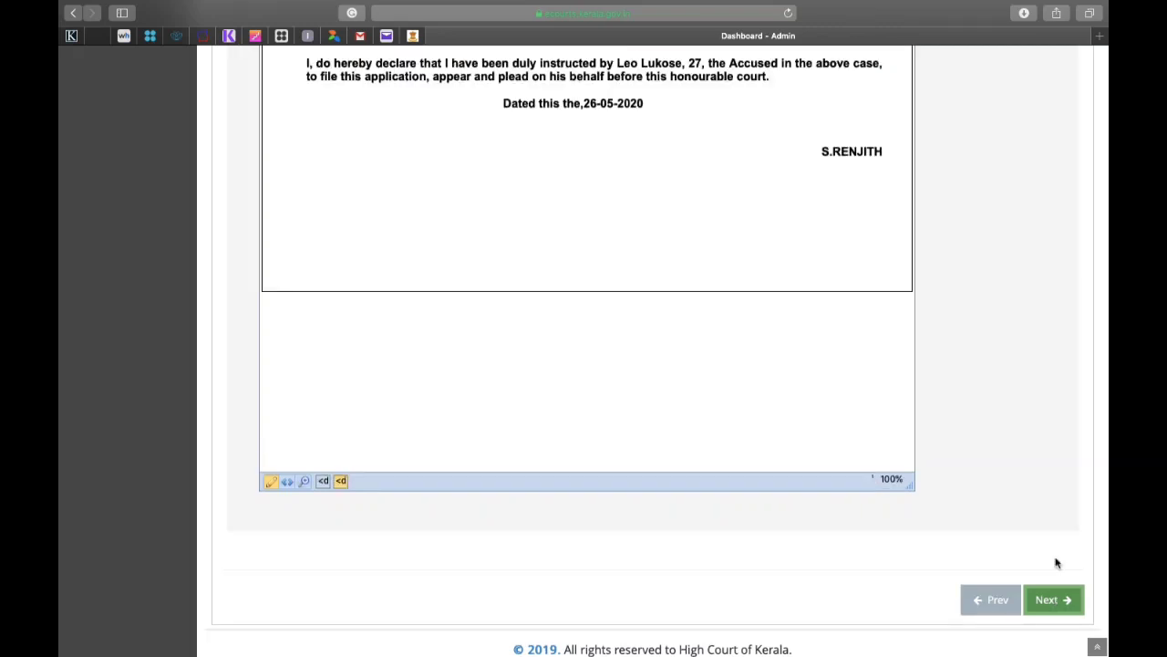
Step: Complete the Memo of Appearance and scroll through the empty step 13 Synopsis draft
{"action": "scroll", "coordinate": [784, 188], "scroll_direction": "up", "scroll_amount": 3}
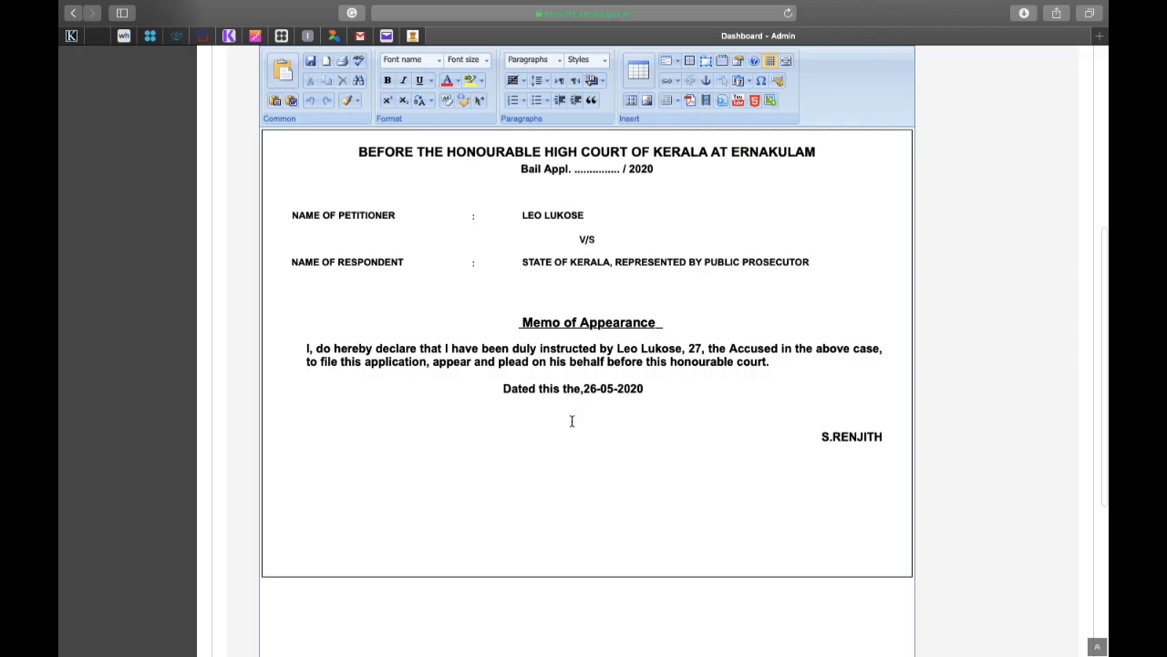
{"action": "scroll", "coordinate": [560, 415], "scroll_direction": "up", "scroll_amount": 1}
{"action": "scroll", "coordinate": [891, 472], "scroll_direction": "down", "scroll_amount": 4}
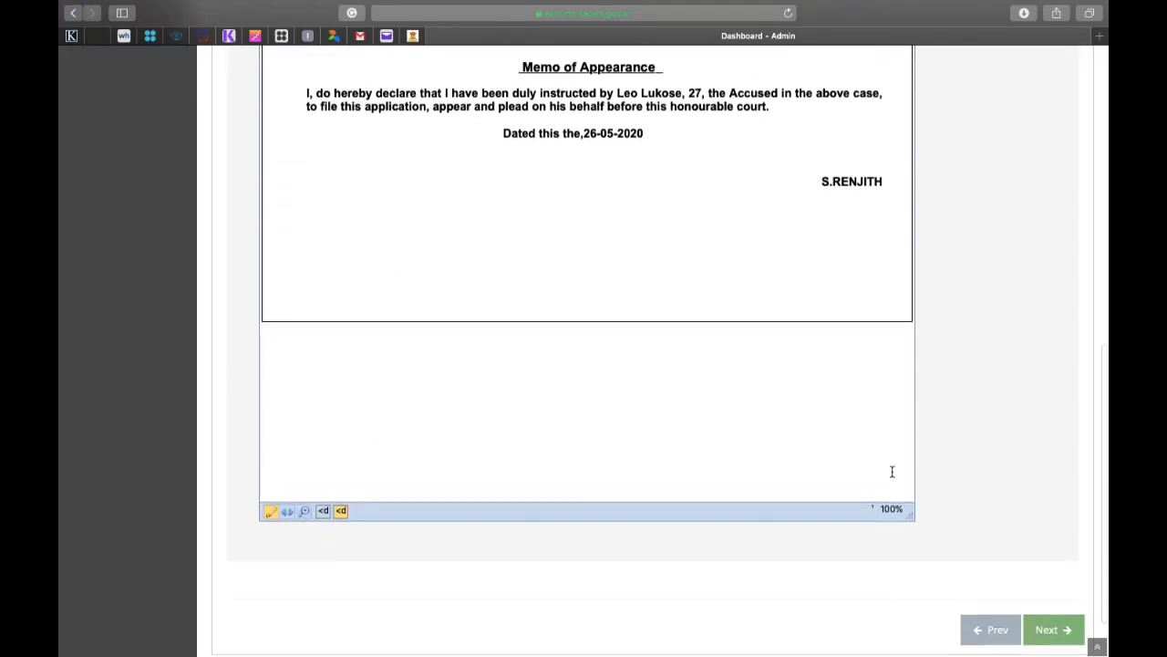
{"action": "left_click", "coordinate": [1056, 631]}
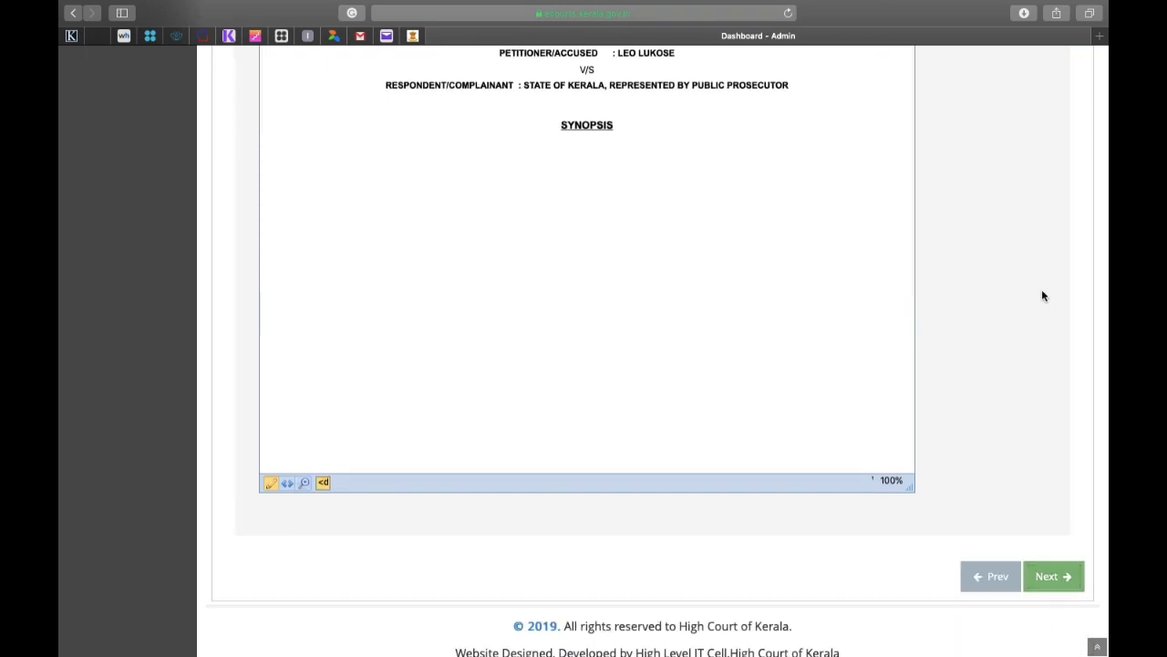
{"action": "scroll", "coordinate": [1041, 289], "scroll_direction": "up", "scroll_amount": 5}
{"action": "scroll", "coordinate": [951, 129], "scroll_direction": "up", "scroll_amount": 2}
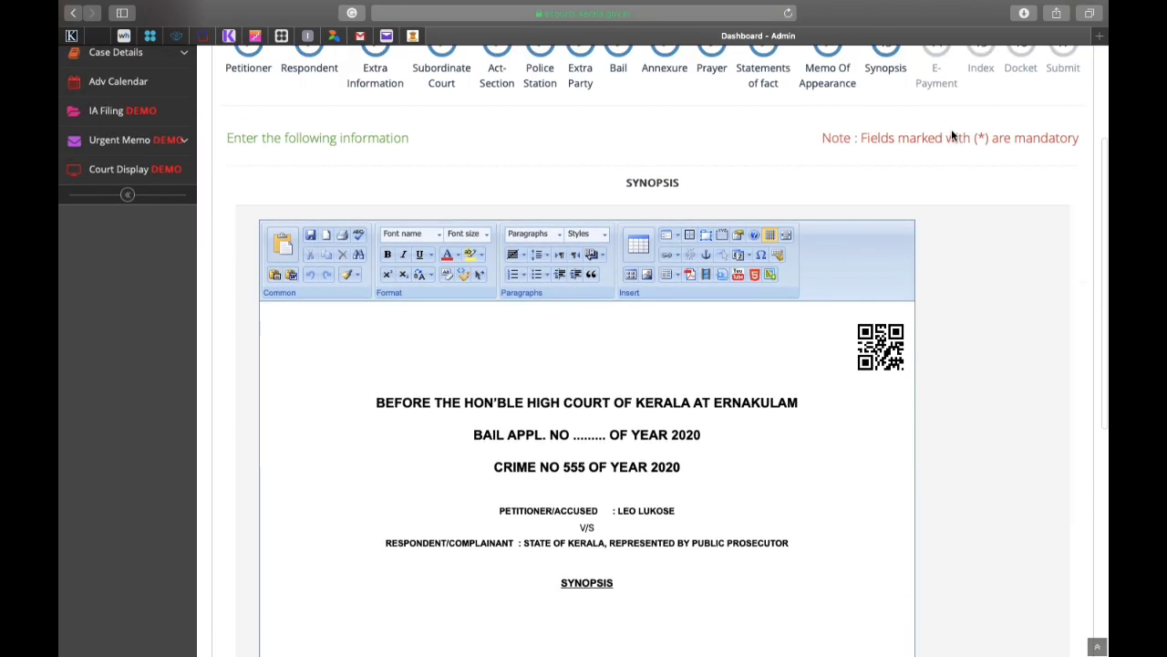
{"action": "scroll", "coordinate": [923, 134], "scroll_direction": "up", "scroll_amount": 1}
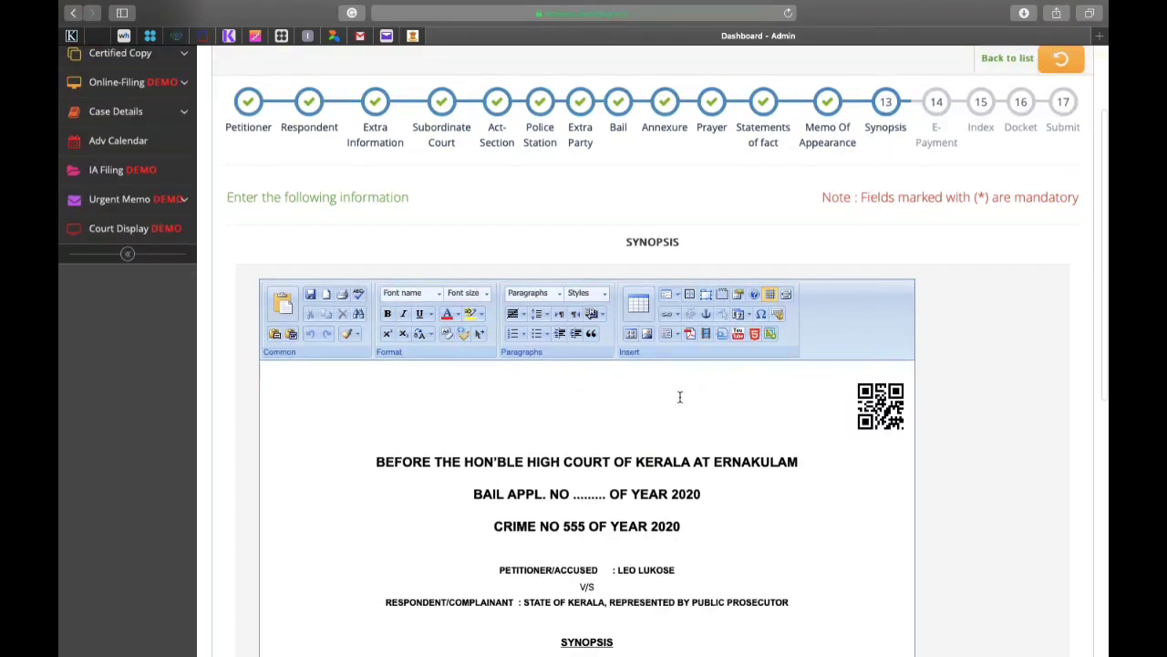
{"action": "scroll", "coordinate": [663, 527], "scroll_direction": "down", "scroll_amount": 1}
{"action": "scroll", "coordinate": [663, 529], "scroll_direction": "down", "scroll_amount": 2}
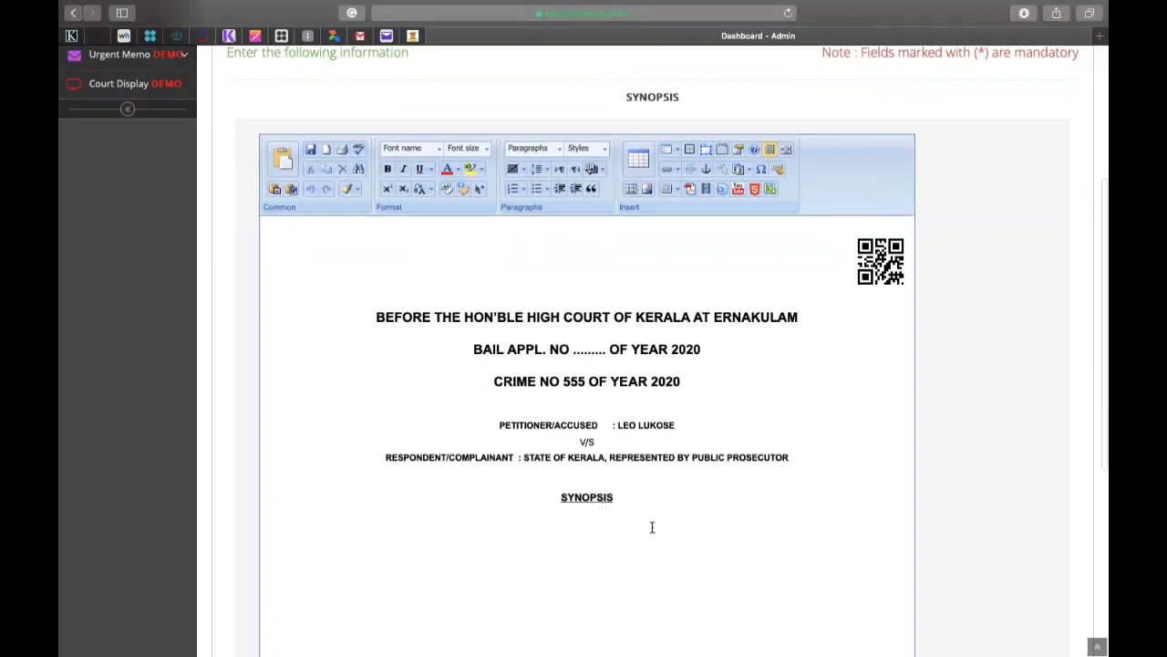
{"action": "scroll", "coordinate": [652, 527], "scroll_direction": "down", "scroll_amount": 4}
{"action": "scroll", "coordinate": [652, 532], "scroll_direction": "down", "scroll_amount": 5}
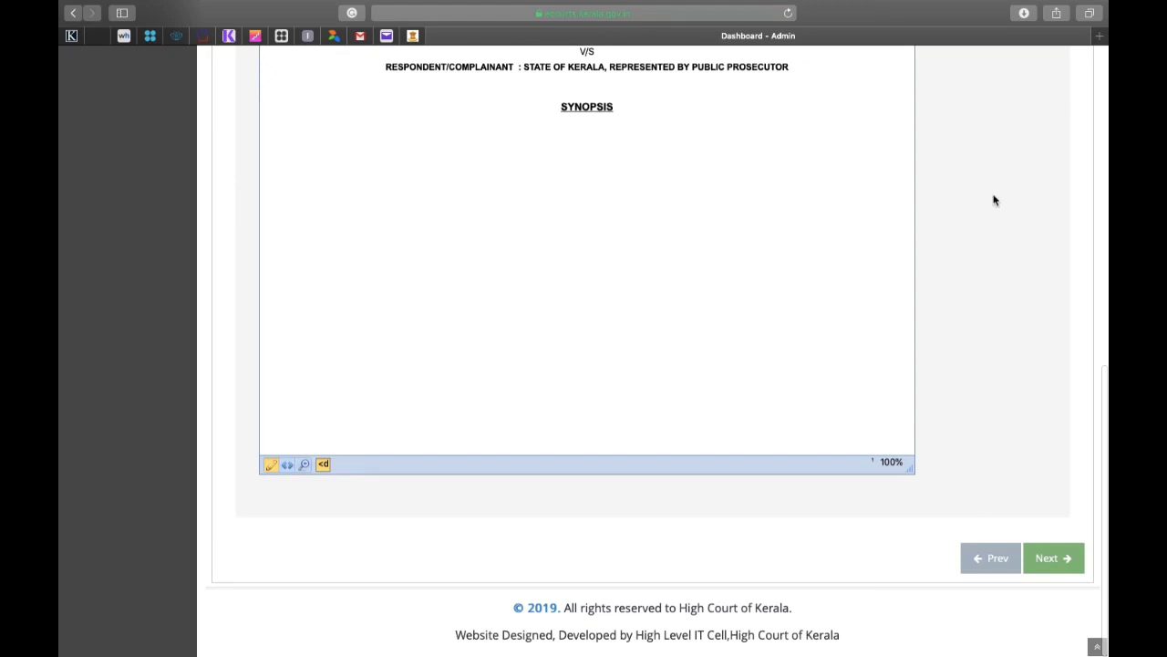
Step: Reach E-Payment and proceed to pay the 10 fee through e-Treasury Kerala
{"action": "left_click", "coordinate": [1055, 559]}
{"action": "mouse_move", "coordinate": [896, 5]}
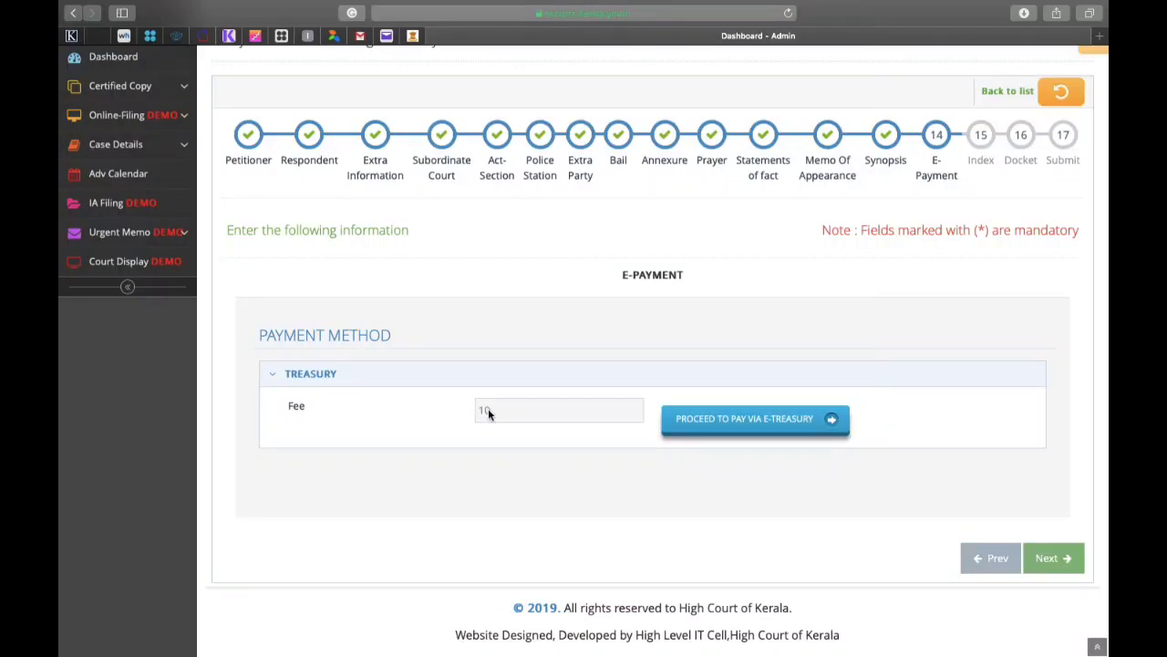
{"action": "left_click", "coordinate": [783, 422]}
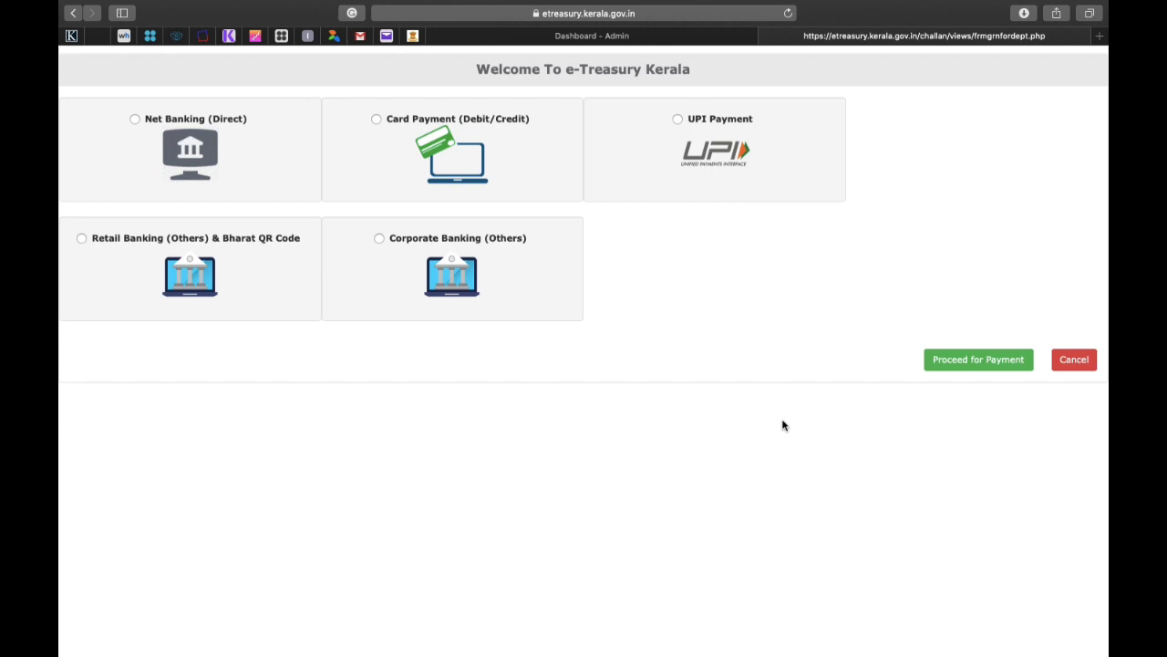
Step: Pay by UPI in e-Treasury Kerala and dismiss the GRN alert to reach Federal Bank's transaction details
{"action": "left_click", "coordinate": [677, 119]}
{"action": "left_click", "coordinate": [973, 362]}
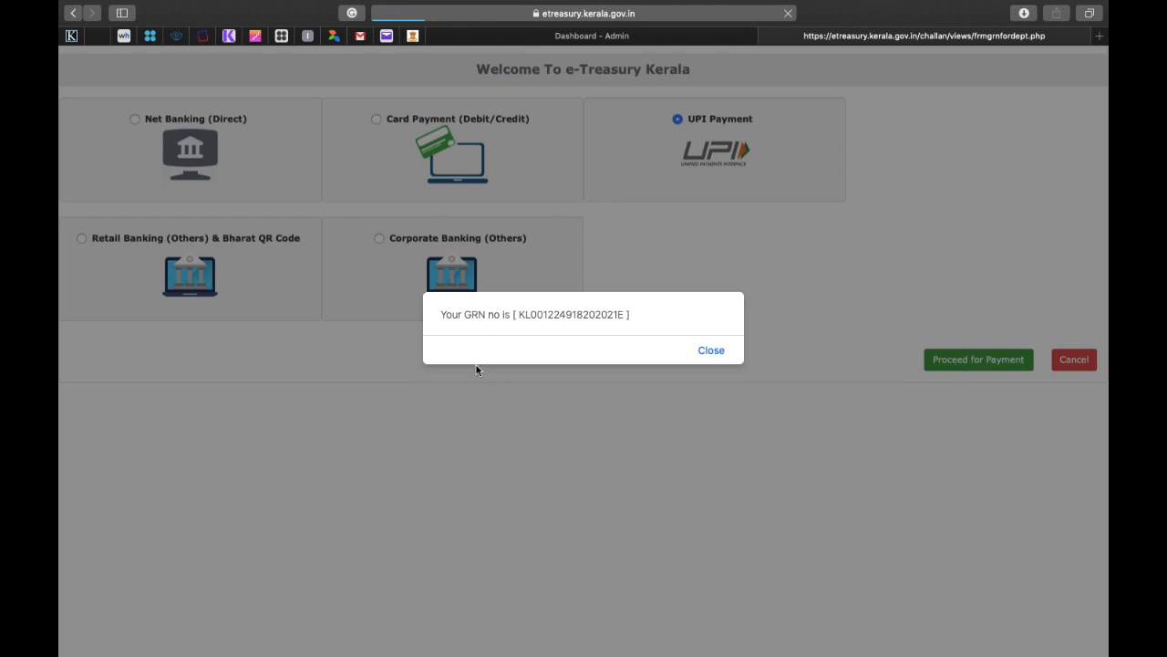
{"action": "left_click", "coordinate": [712, 352]}
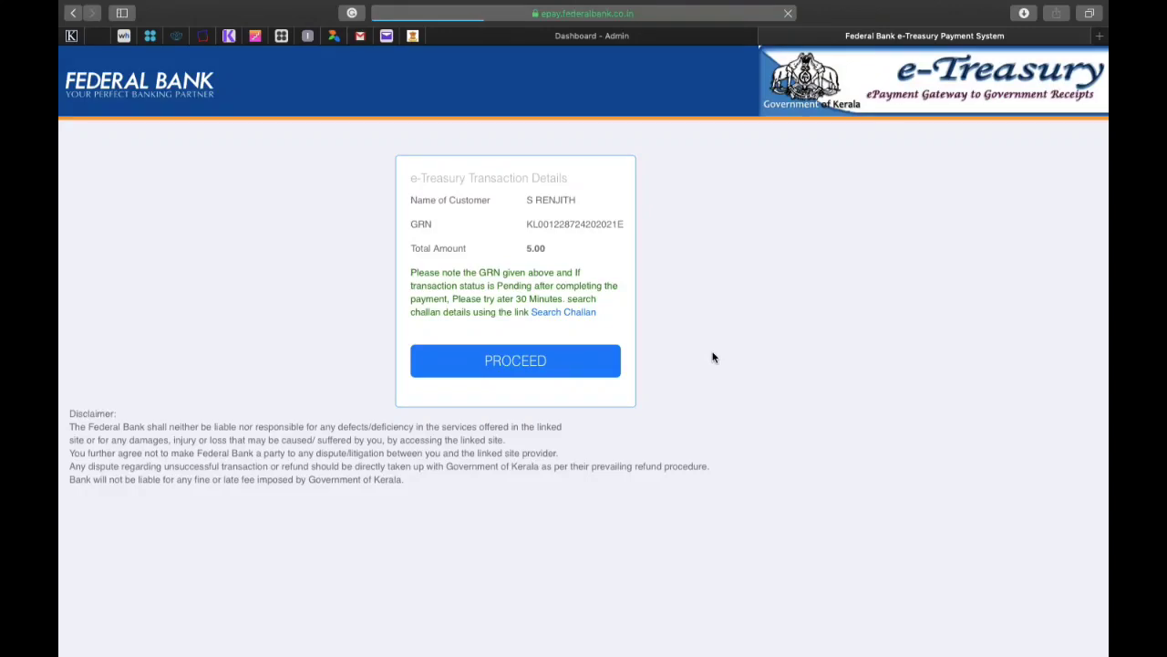
Step: Pay the ₹5.00 fee by UPI on the Federal Bank gateway using the payer's UPI id
{"action": "left_click", "coordinate": [520, 362]}
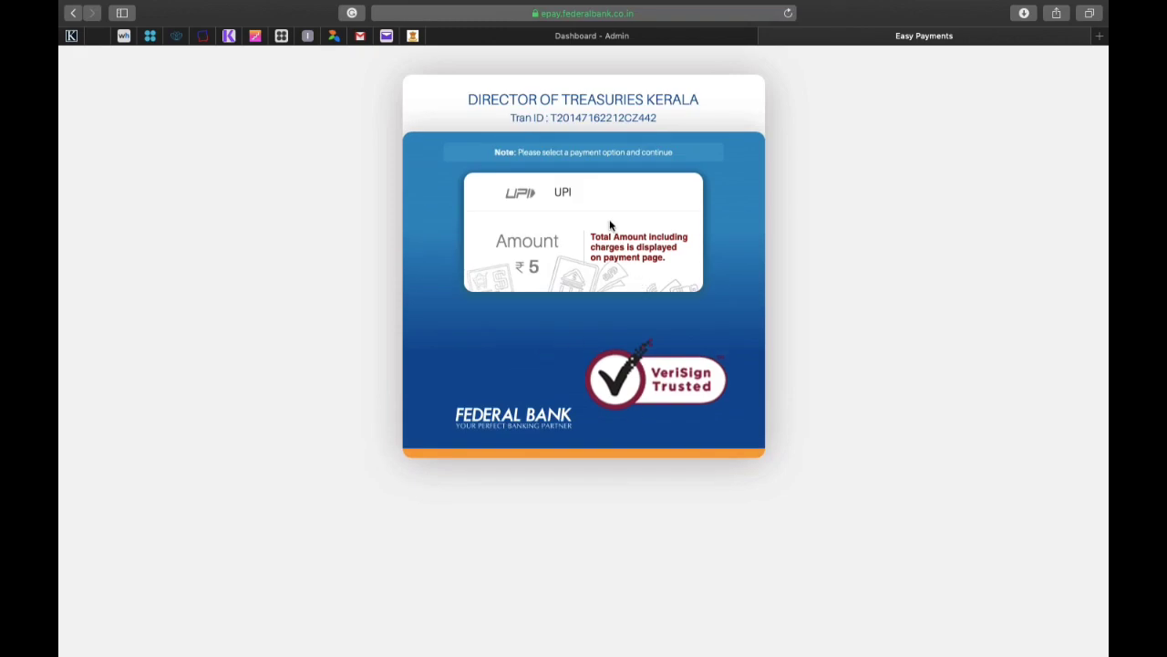
{"action": "left_click", "coordinate": [561, 194]}
{"action": "left_click", "coordinate": [560, 210]}
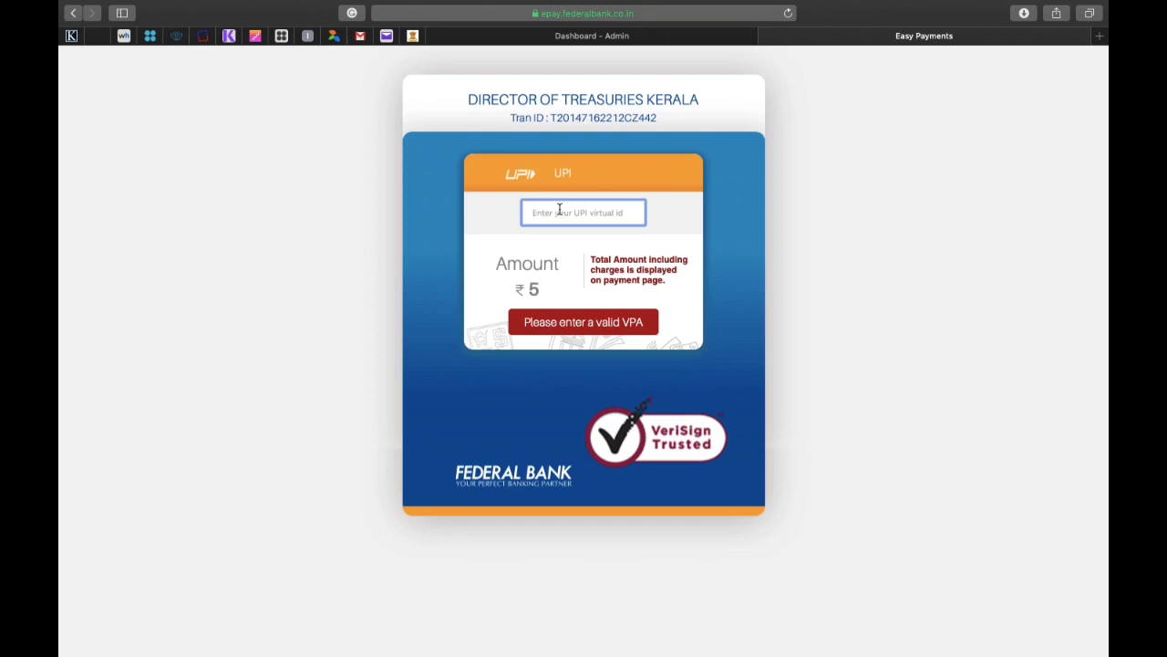
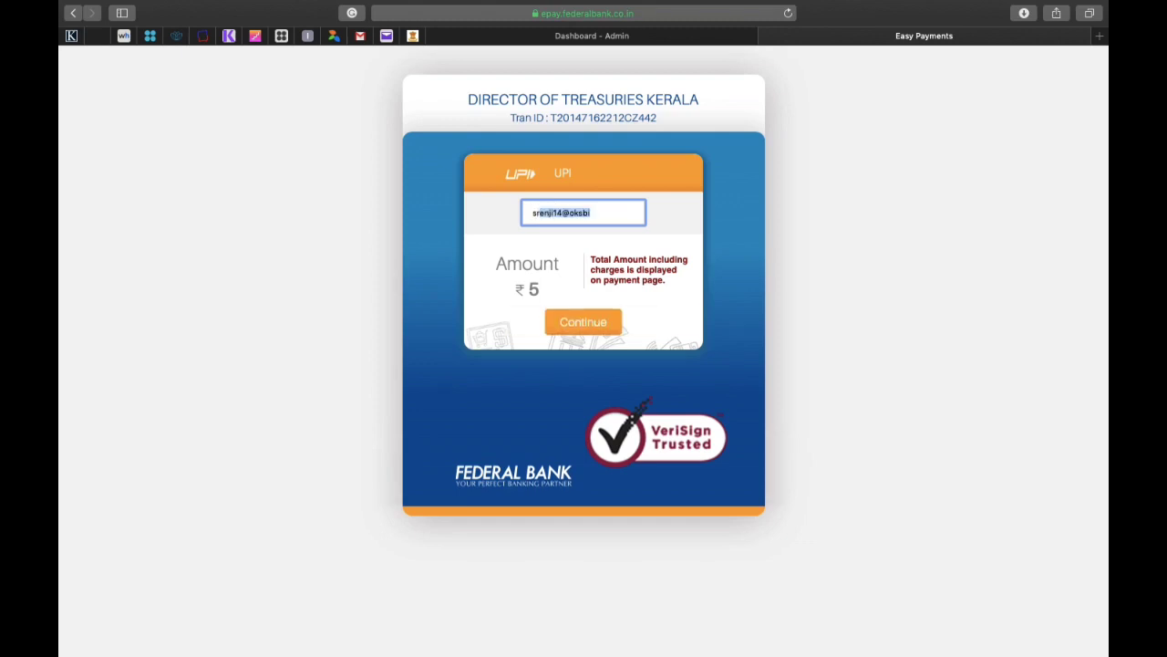
{"action": "left_click", "coordinate": [589, 328]}
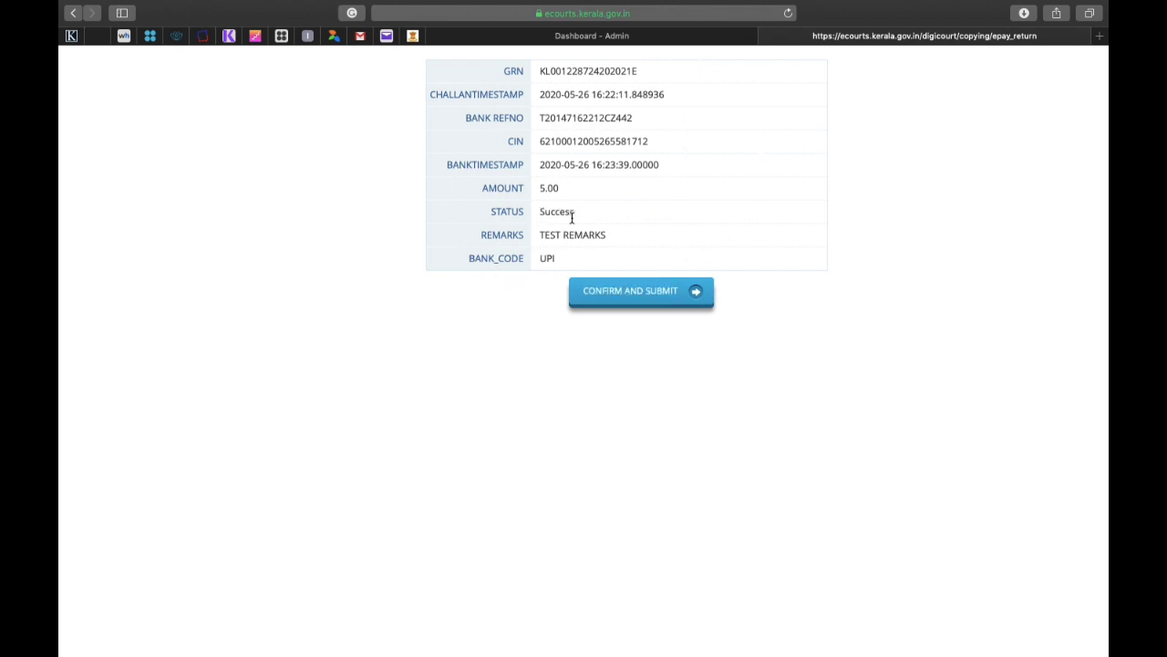
Step: Confirm and submit the paid application, acknowledge the success dialog, and advance to the Index step
{"action": "left_click", "coordinate": [629, 292]}
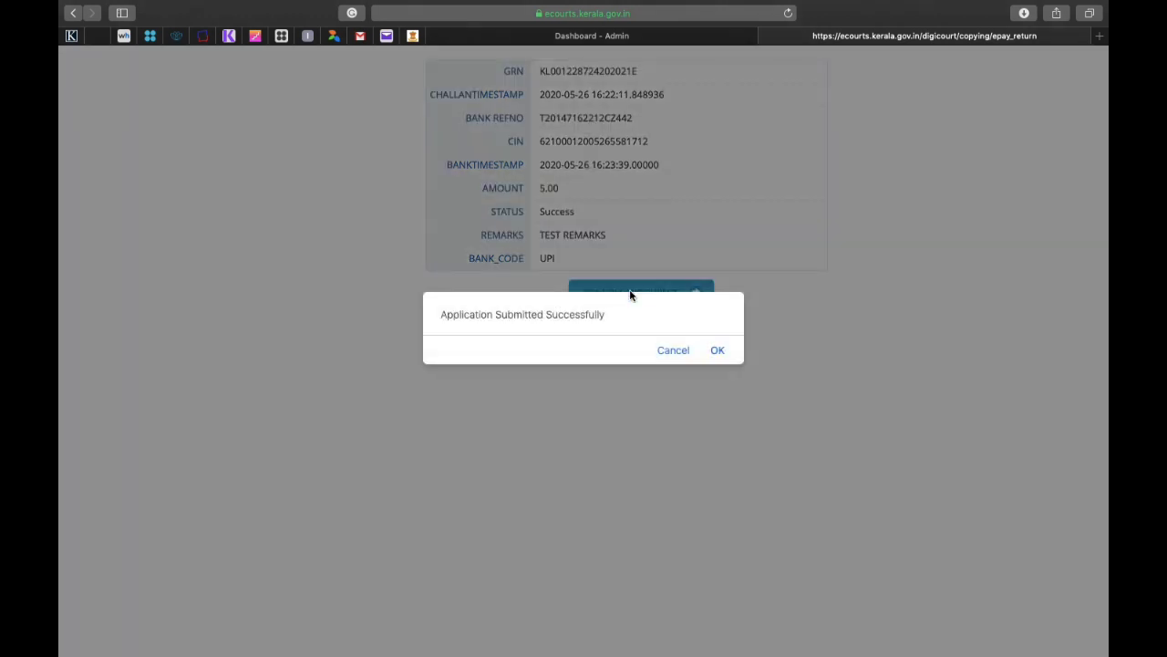
{"action": "left_click", "coordinate": [718, 352]}
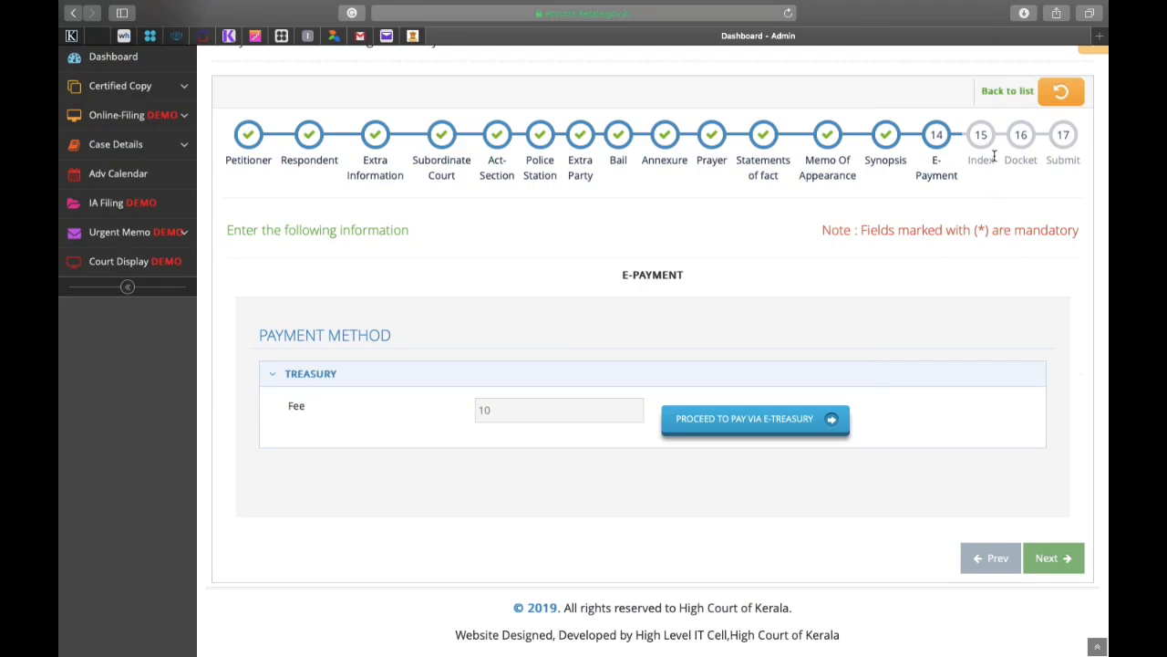
{"action": "left_click", "coordinate": [1065, 560]}
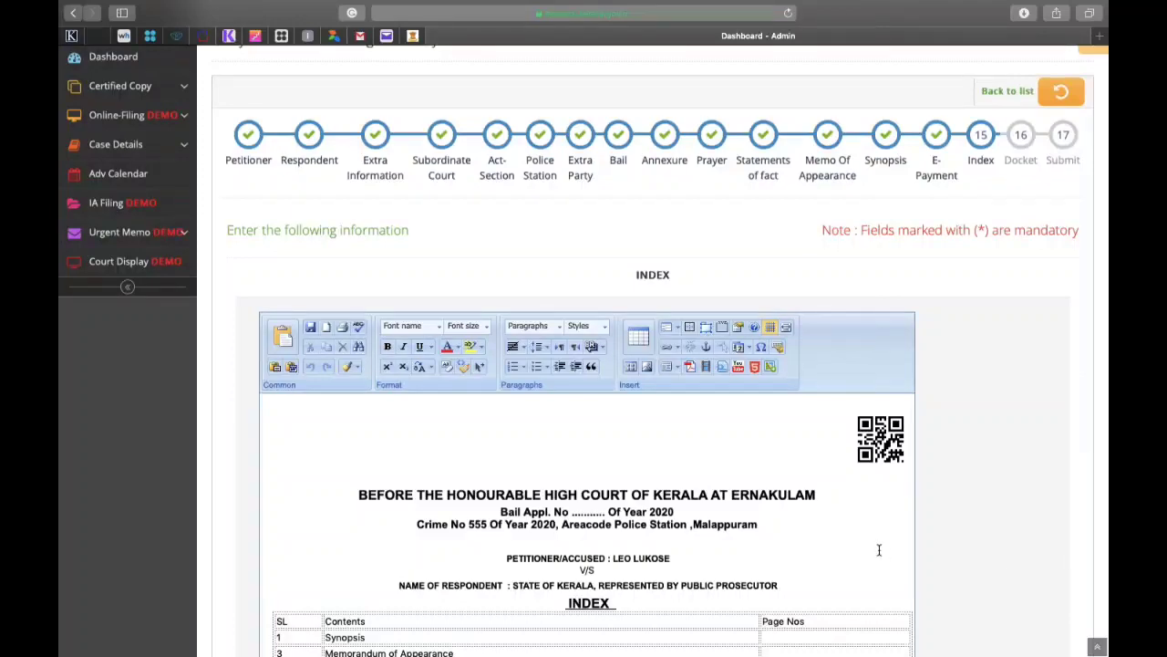
Step: Scroll through the index listing Synopsis, Memorandum of Appearance, Statement of facts and Annexure1
{"action": "scroll", "coordinate": [879, 550], "scroll_direction": "down", "scroll_amount": 4}
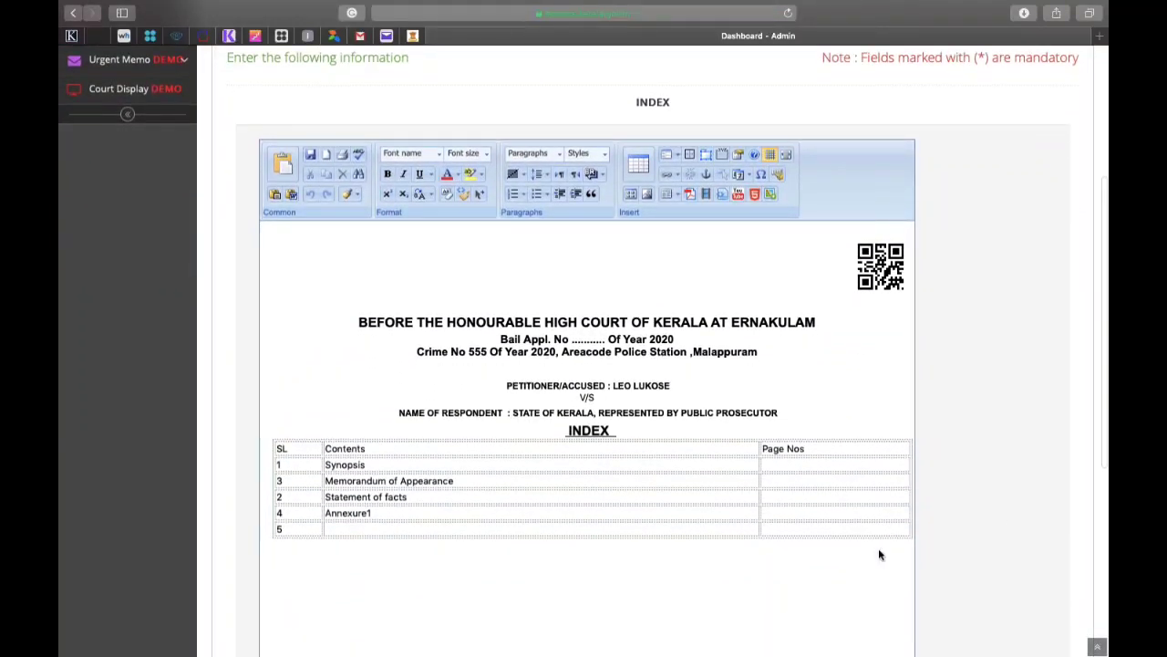
{"action": "scroll", "coordinate": [879, 554], "scroll_direction": "down", "scroll_amount": 2}
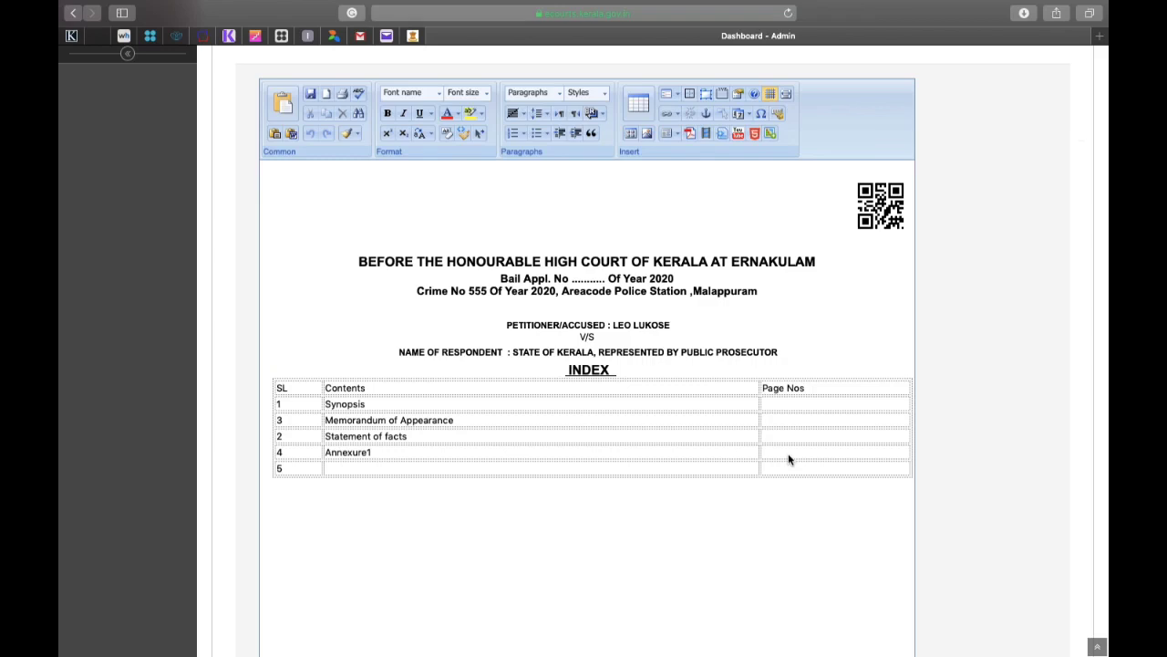
{"action": "scroll", "coordinate": [789, 458], "scroll_direction": "down", "scroll_amount": 5}
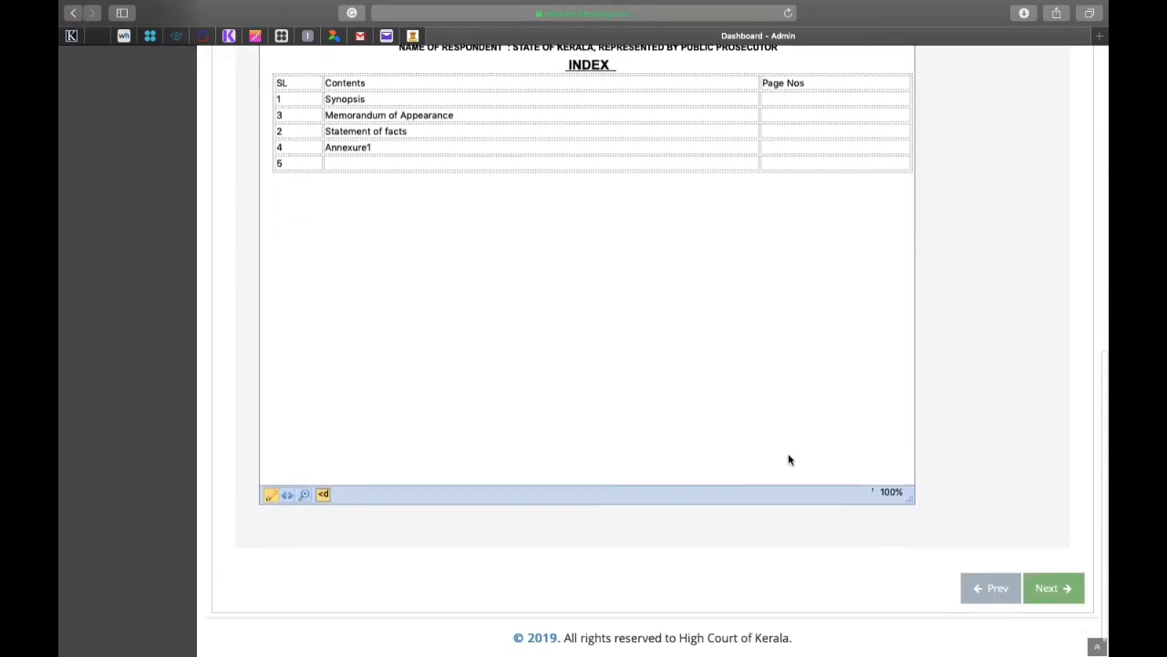
Step: Save the docket cover page for Bail Appl. of 2020, Crime No 555 as a draft, then continue to Submit
{"action": "left_click", "coordinate": [1063, 599]}
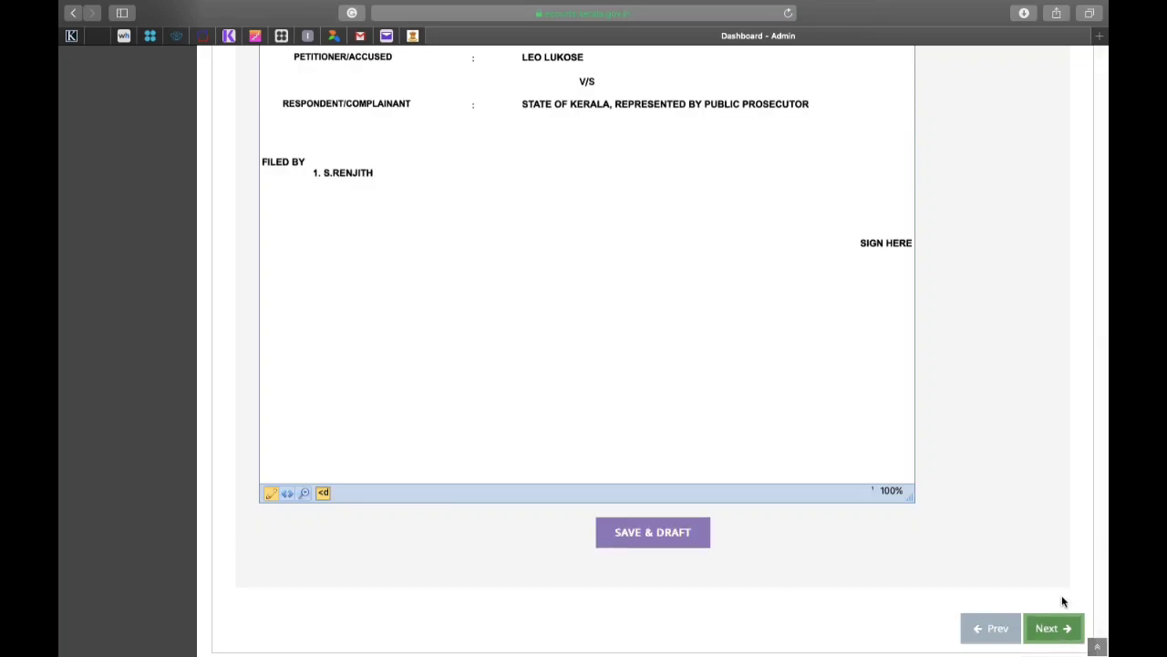
{"action": "scroll", "coordinate": [662, 388], "scroll_direction": "up", "scroll_amount": 6}
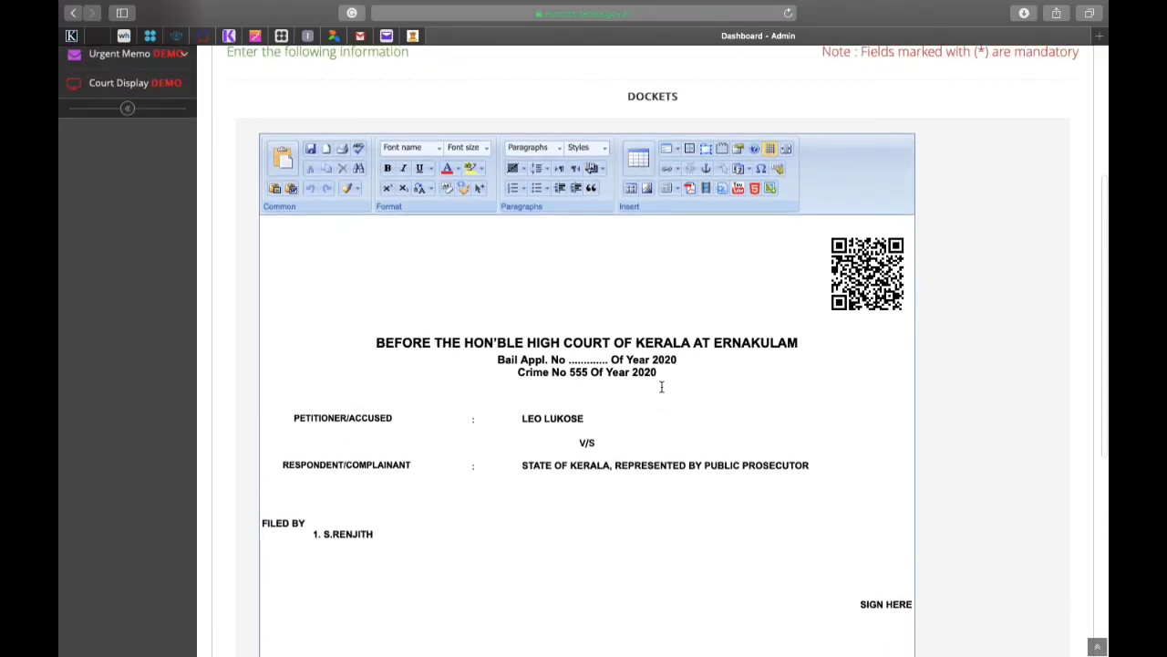
{"action": "scroll", "coordinate": [662, 386], "scroll_direction": "up", "scroll_amount": 3}
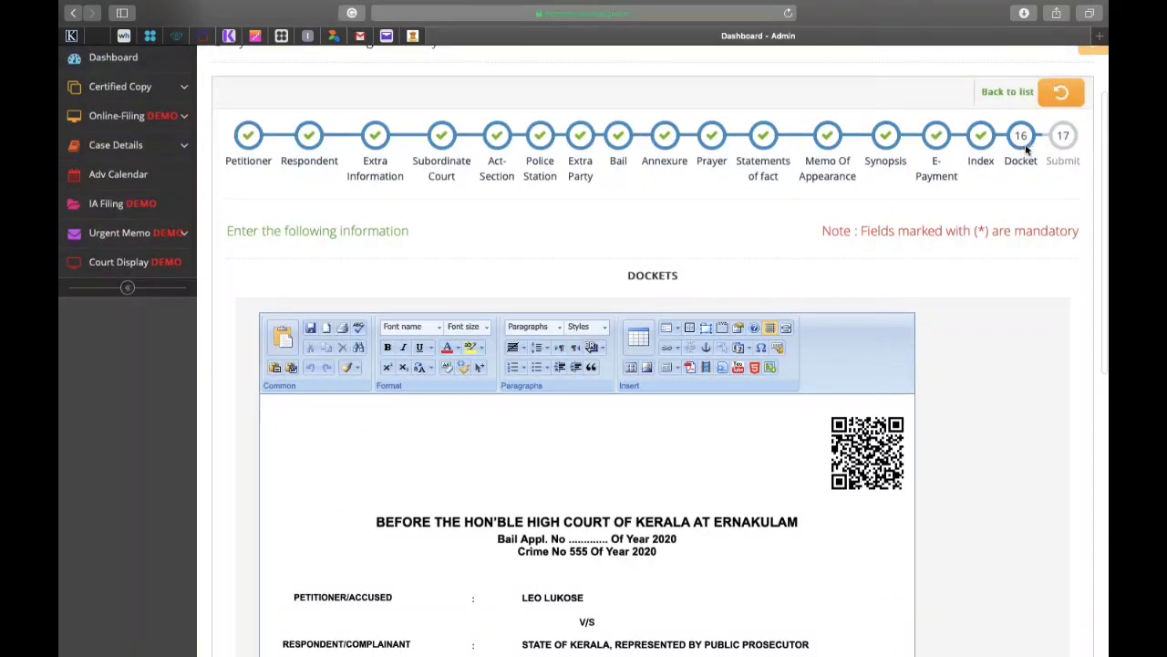
{"action": "scroll", "coordinate": [625, 427], "scroll_direction": "down", "scroll_amount": 2}
{"action": "scroll", "coordinate": [624, 427], "scroll_direction": "down", "scroll_amount": 2}
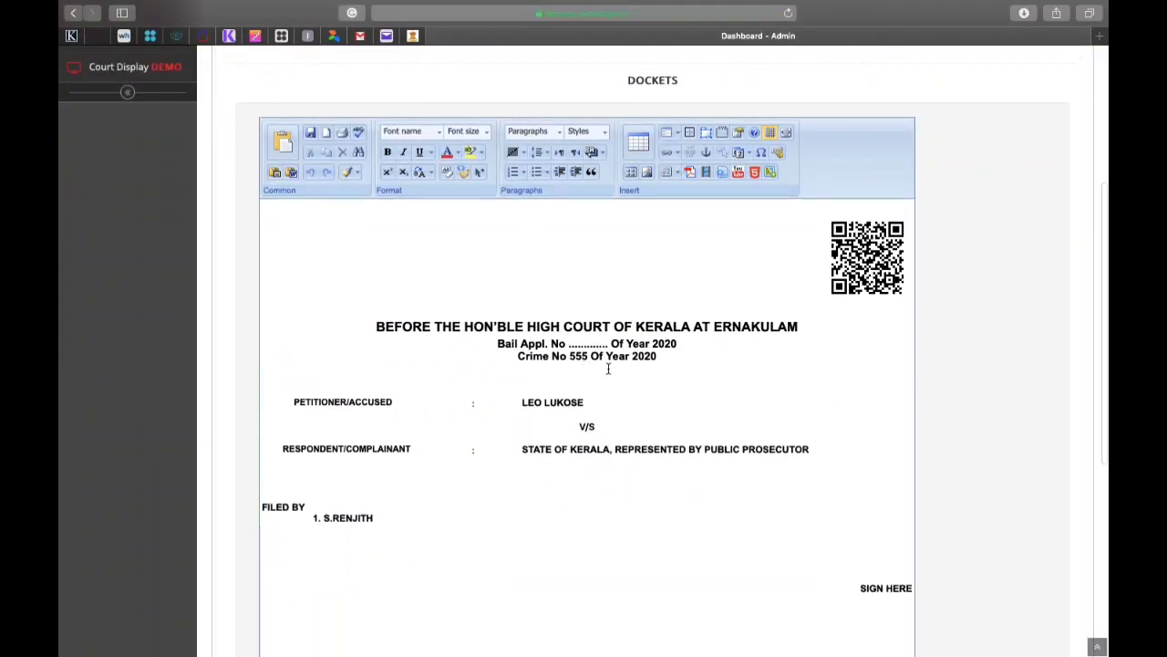
{"action": "left_click", "coordinate": [599, 344]}
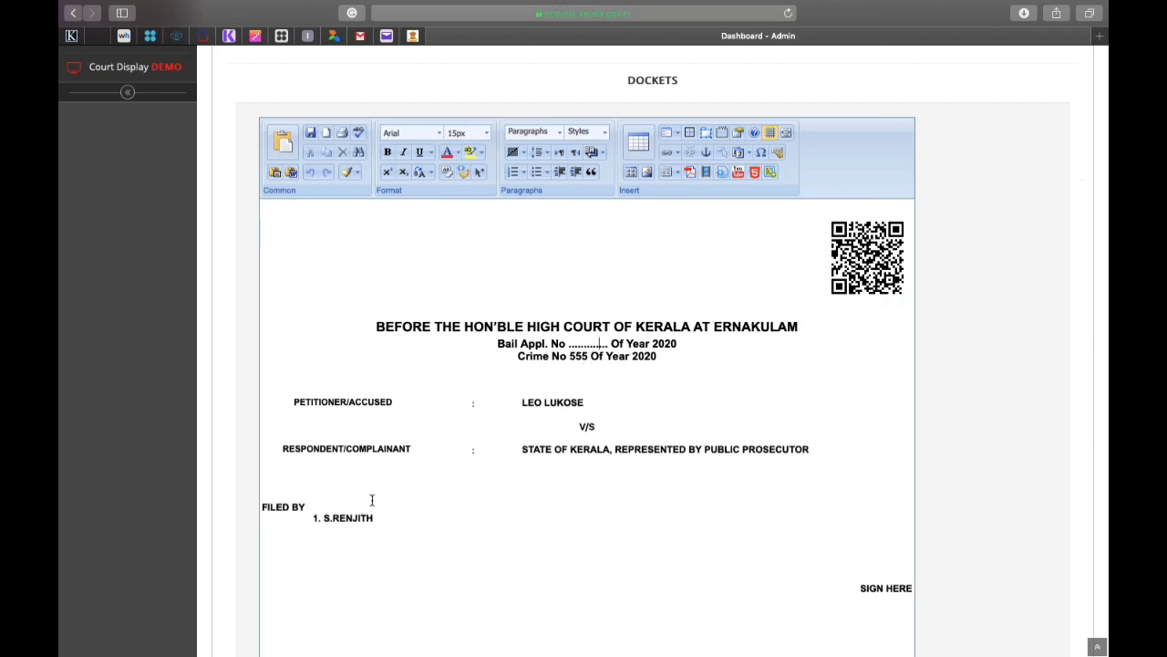
{"action": "scroll", "coordinate": [374, 501], "scroll_direction": "down", "scroll_amount": 3}
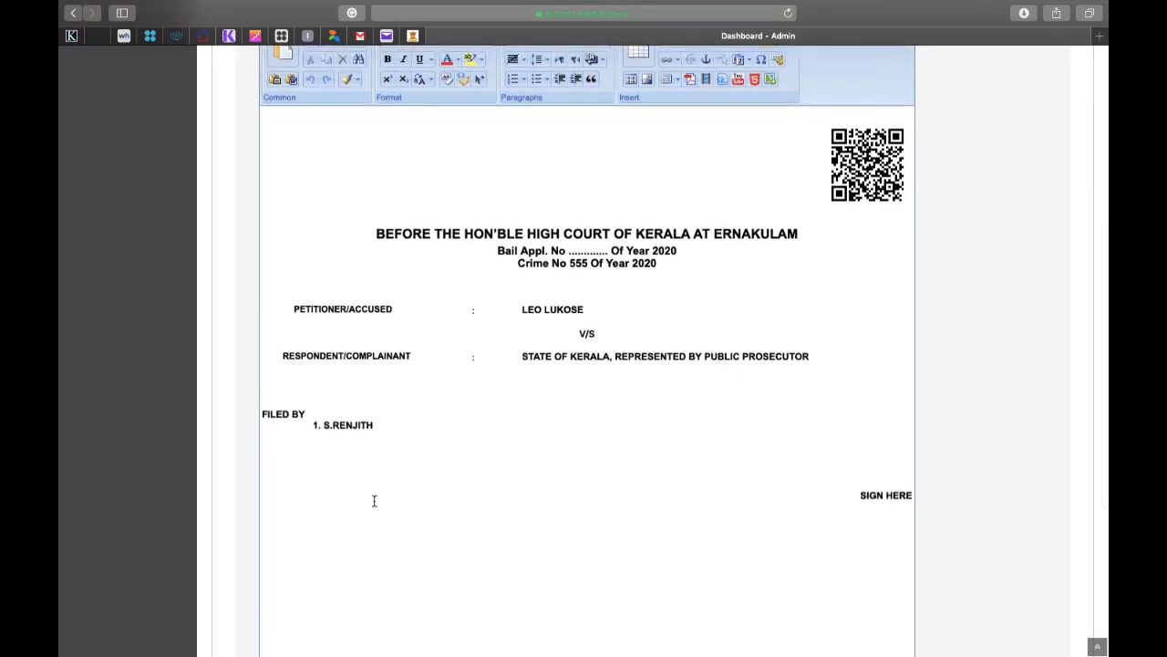
{"action": "scroll", "coordinate": [374, 500], "scroll_direction": "down", "scroll_amount": 6}
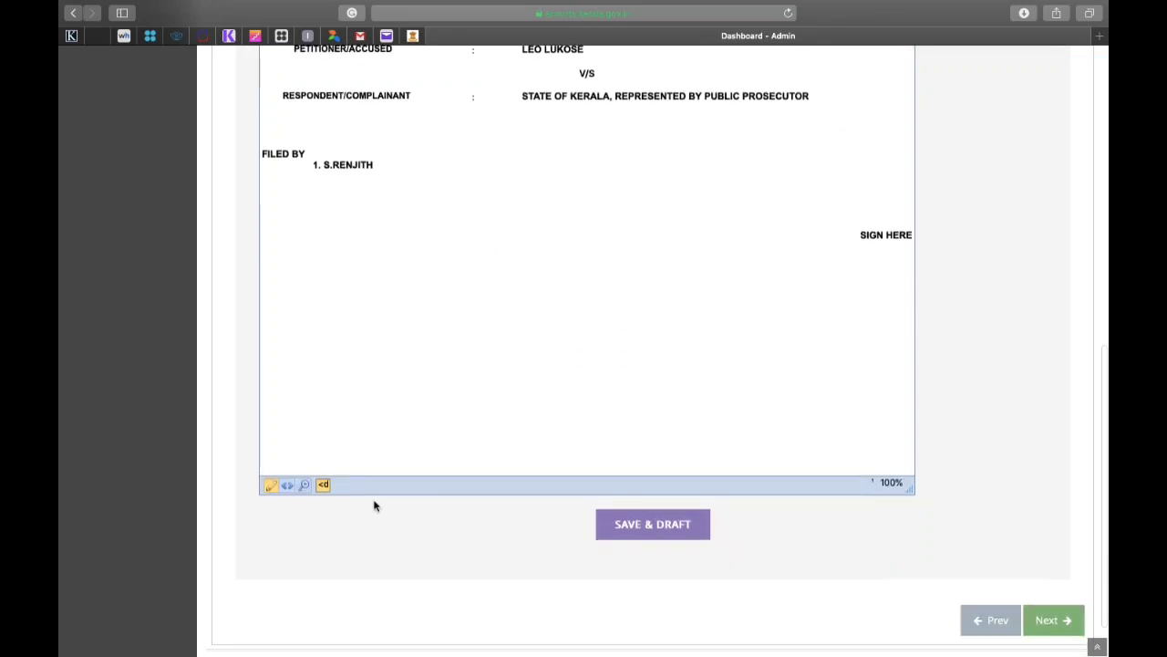
{"action": "left_click", "coordinate": [667, 529]}
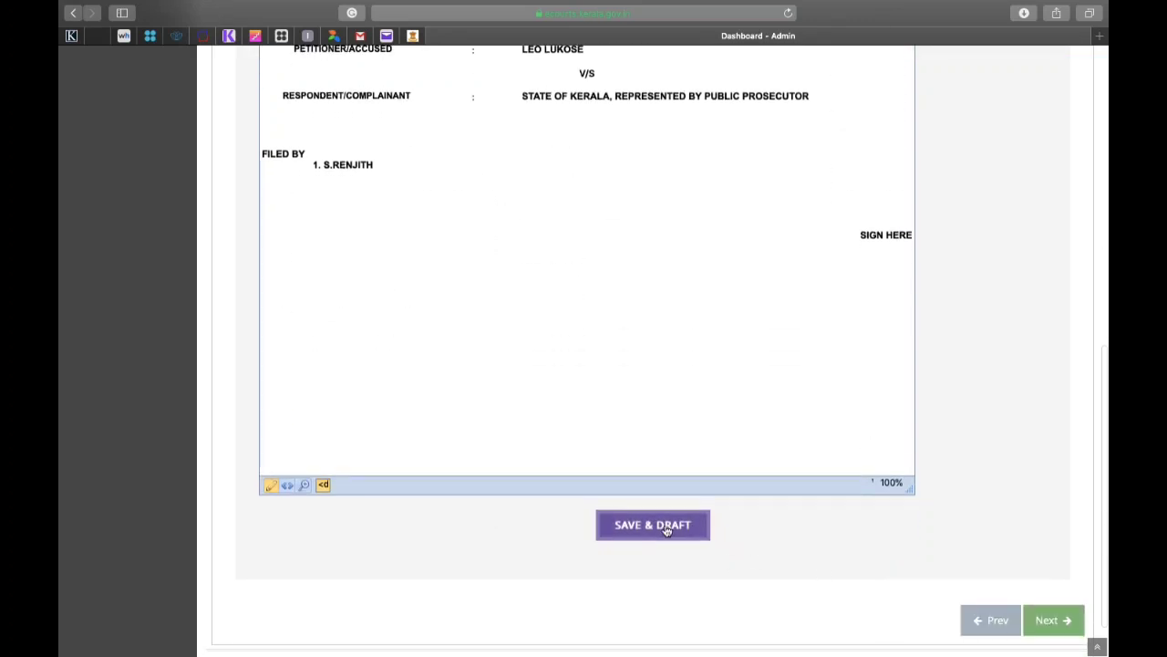
{"action": "left_click", "coordinate": [1057, 620]}
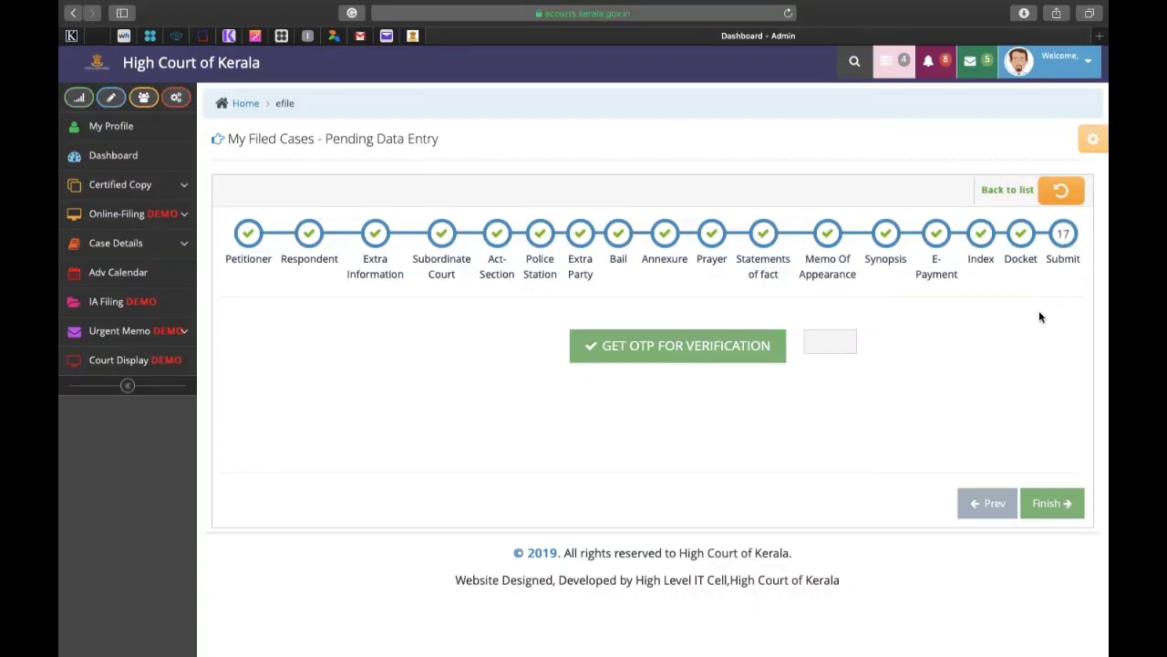
Step: Request a verification OTP, enter the received code, and submit the bail application with Finish
{"action": "left_click", "coordinate": [745, 347]}
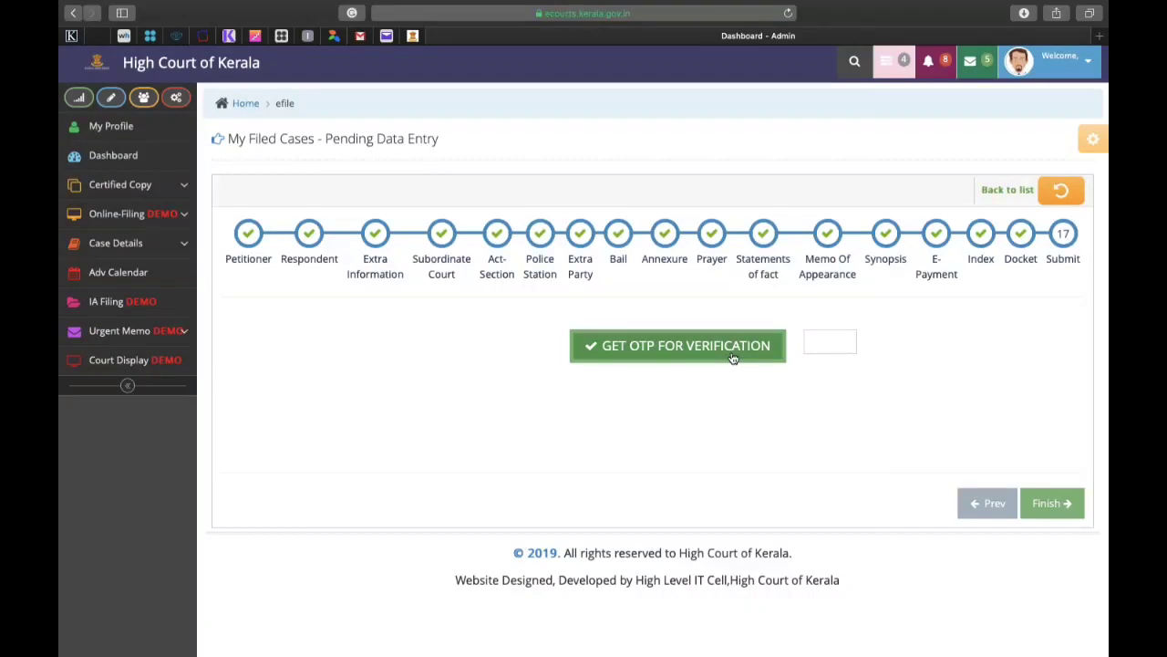
{"action": "left_click", "coordinate": [825, 342]}
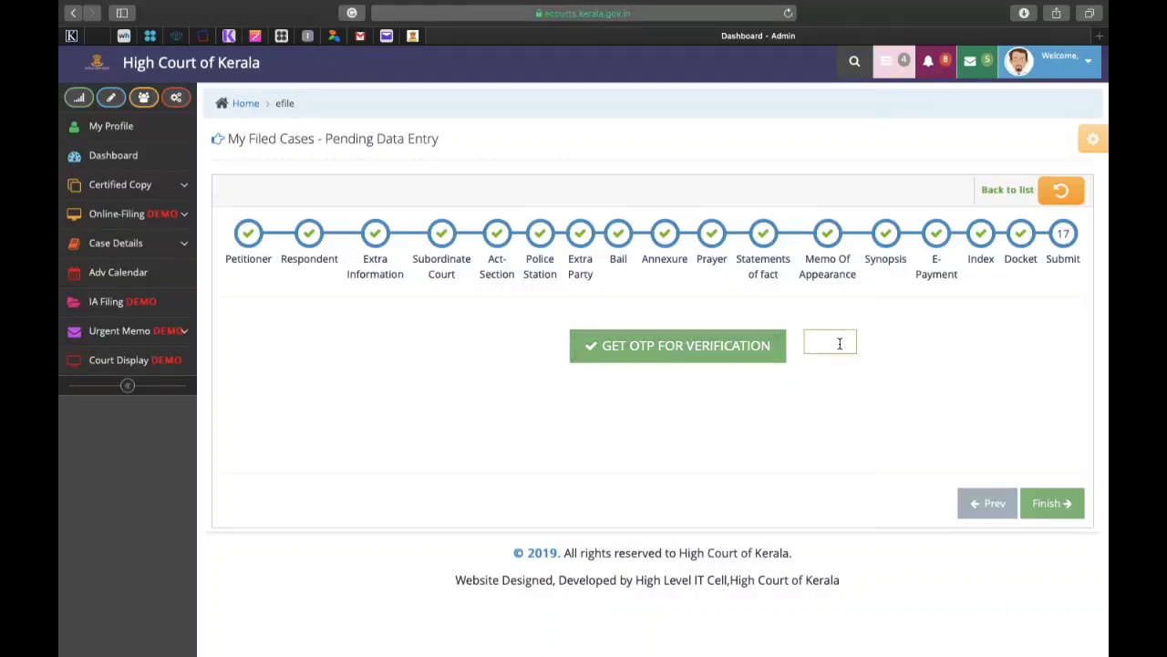
{"action": "left_click", "coordinate": [1044, 511]}
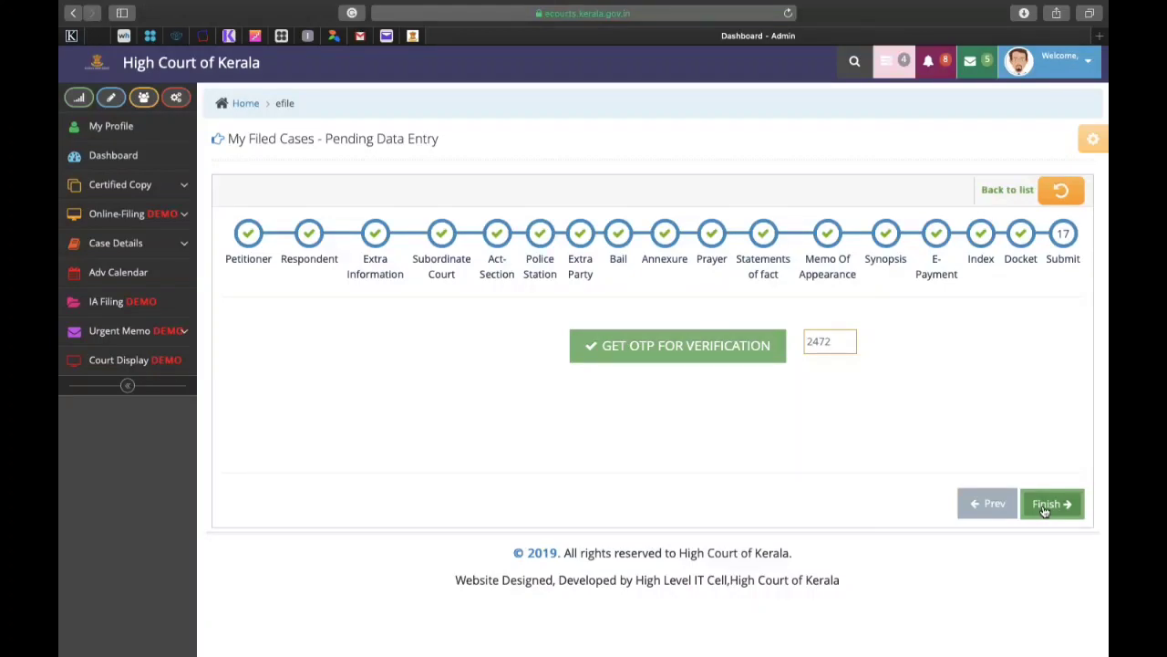
Step: Press Finish again to complete submission and reach the Draft Cases list with Bail Appl. 131/2020
{"action": "left_click", "coordinate": [1044, 511]}
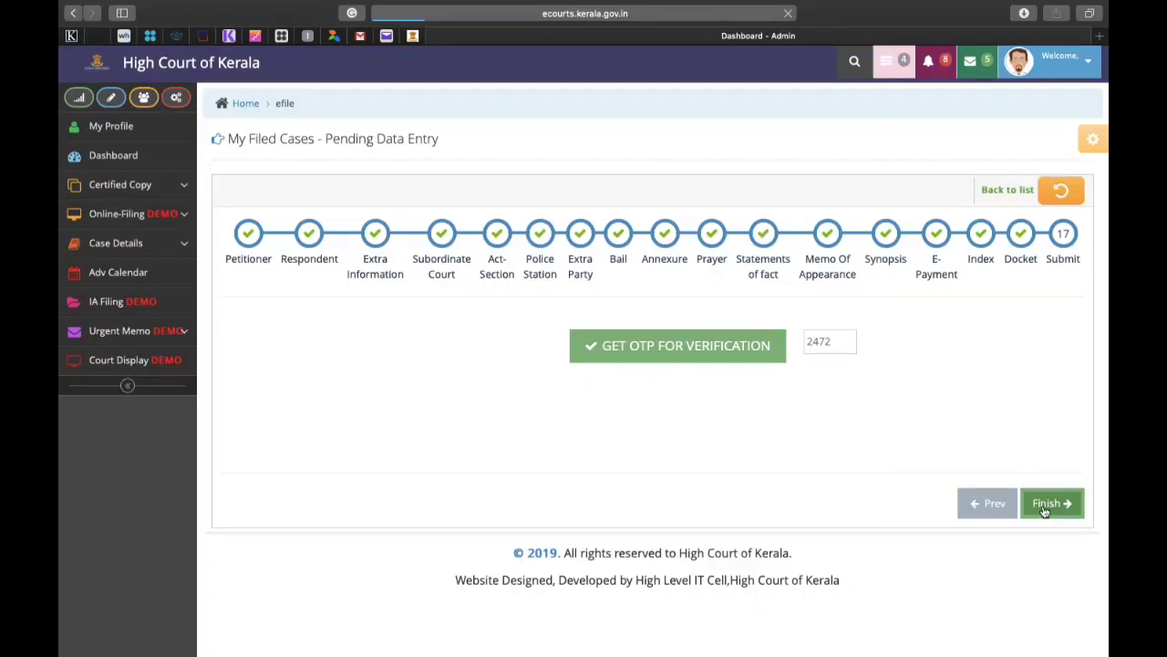
{"action": "left_click", "coordinate": [1048, 503]}
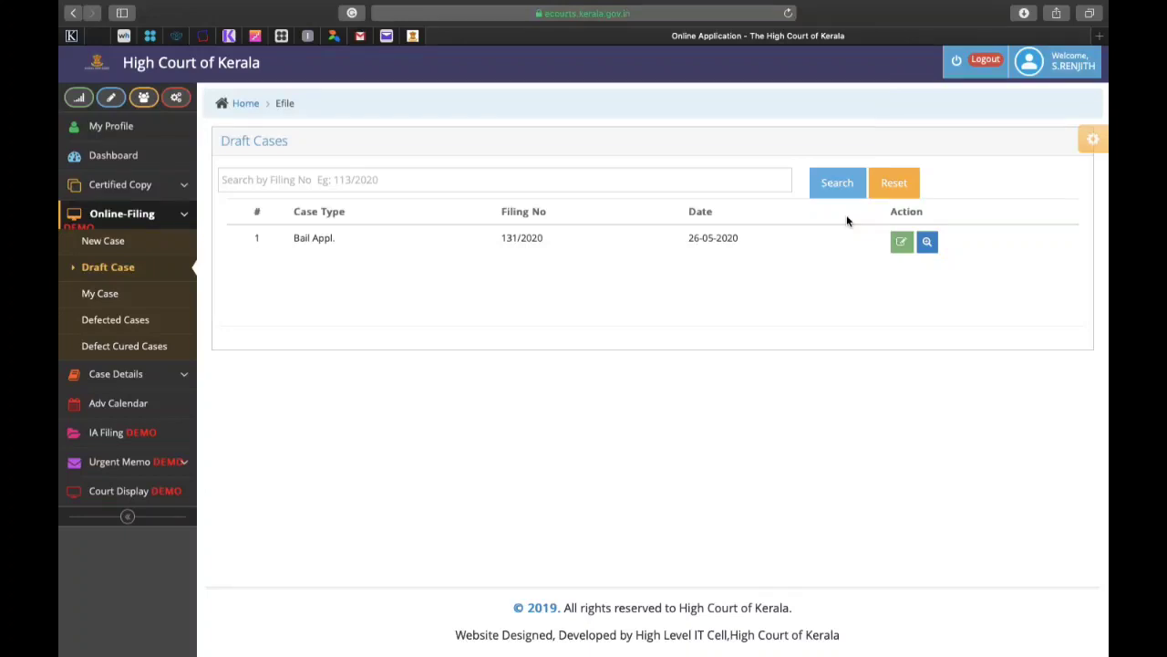
Step: Open draft Bail Appl. 131/2020 for editing and scroll through its petitioner details
{"action": "left_click", "coordinate": [901, 243]}
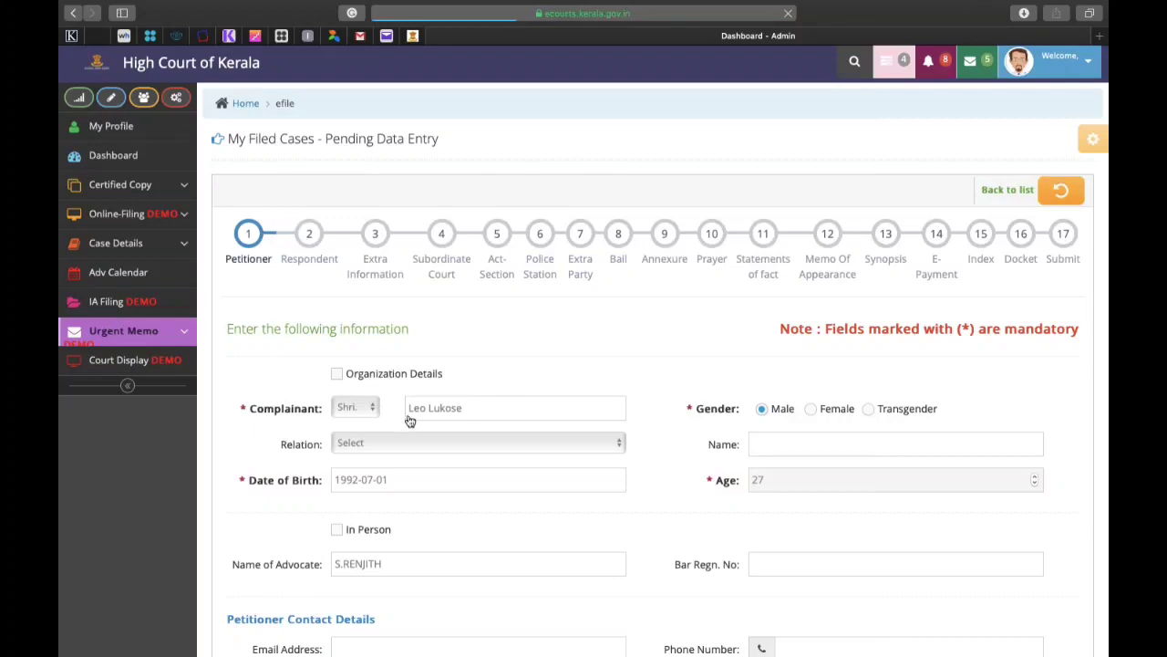
{"action": "scroll", "coordinate": [410, 421], "scroll_direction": "down", "scroll_amount": 5}
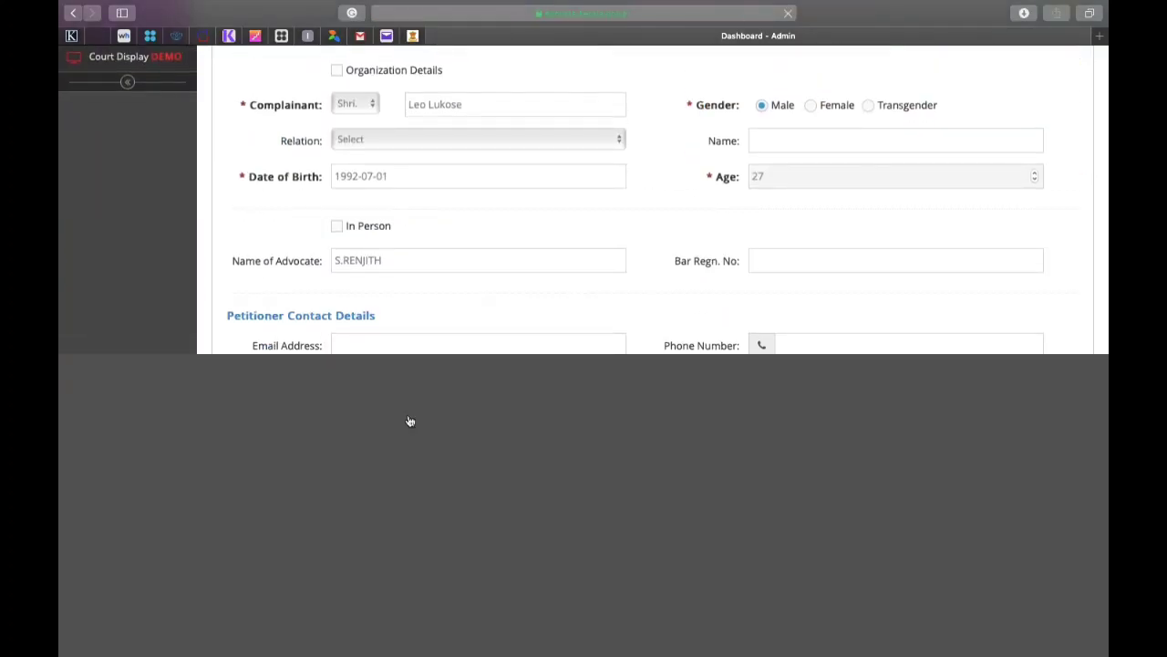
{"action": "scroll", "coordinate": [410, 420], "scroll_direction": "down", "scroll_amount": 1}
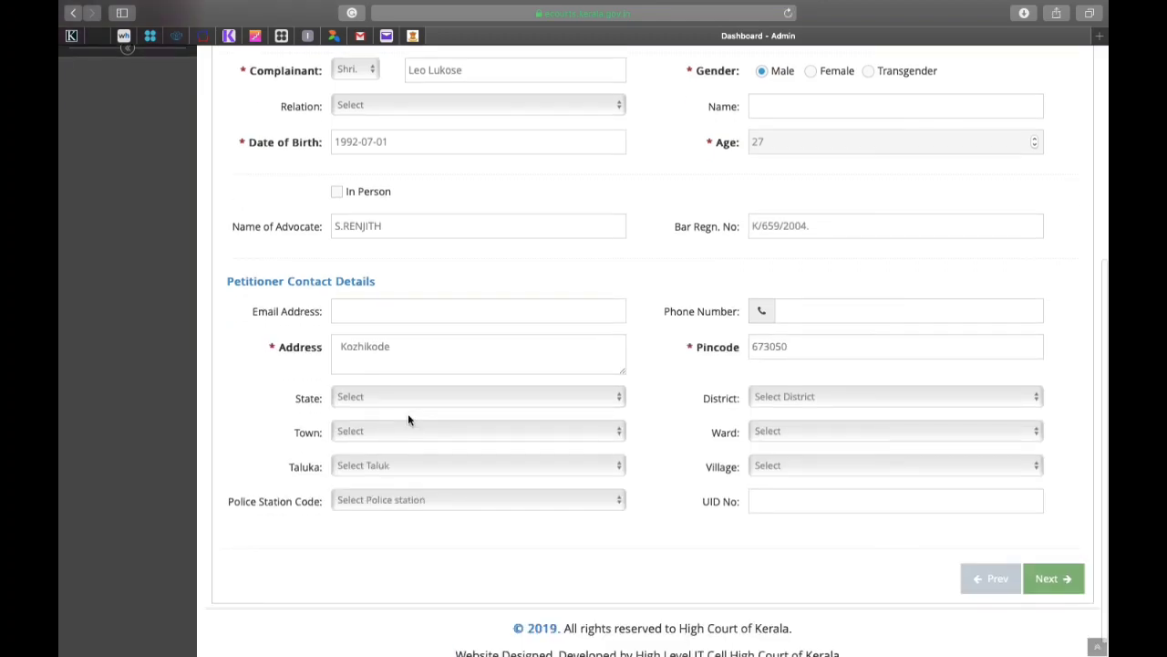
{"action": "scroll", "coordinate": [425, 409], "scroll_direction": "up", "scroll_amount": 6}
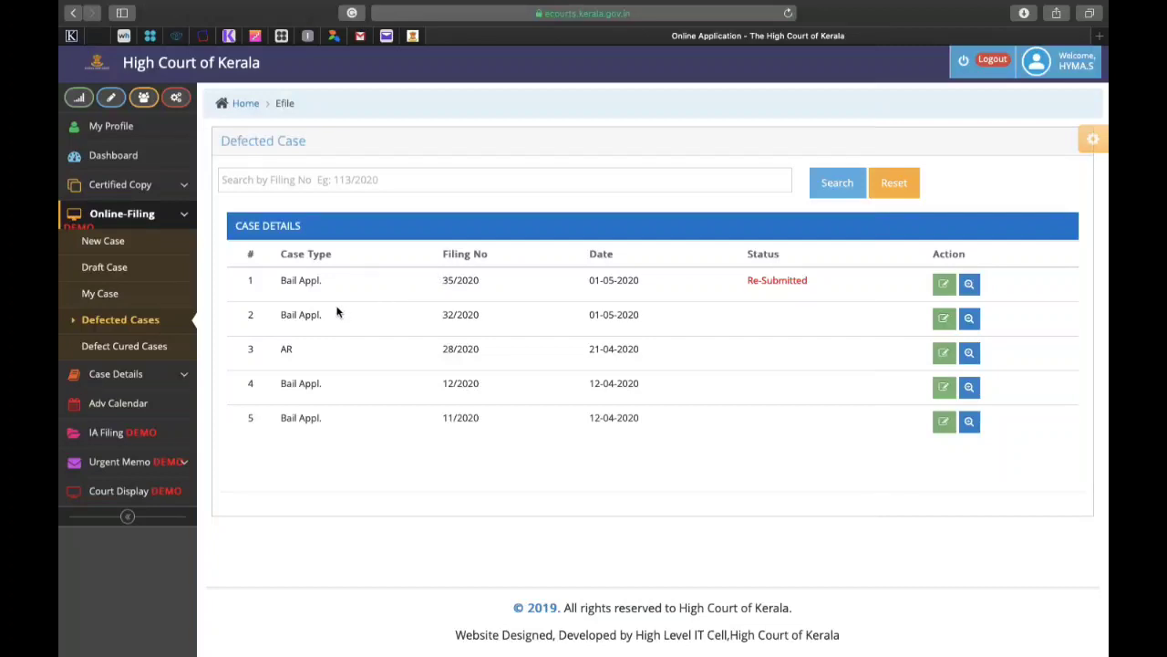
Step: Open defected Bail Appl. 35/2020 through its Update Case Details button into the Petitioner form
{"action": "left_click", "coordinate": [945, 287]}
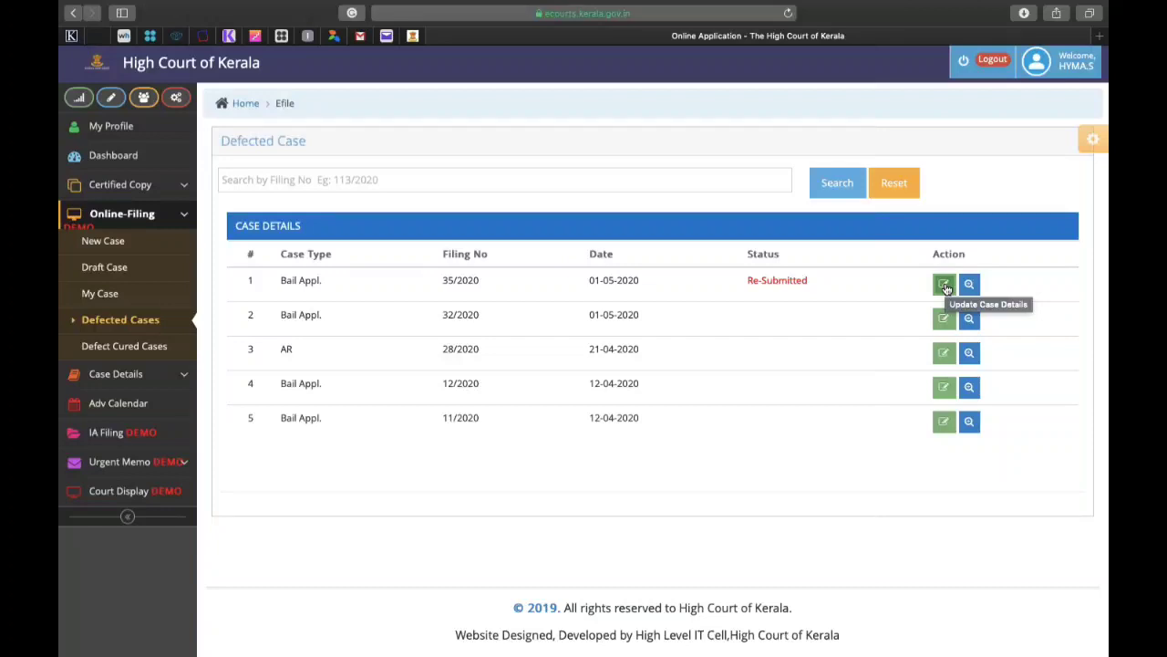
{"action": "left_click", "coordinate": [946, 288]}
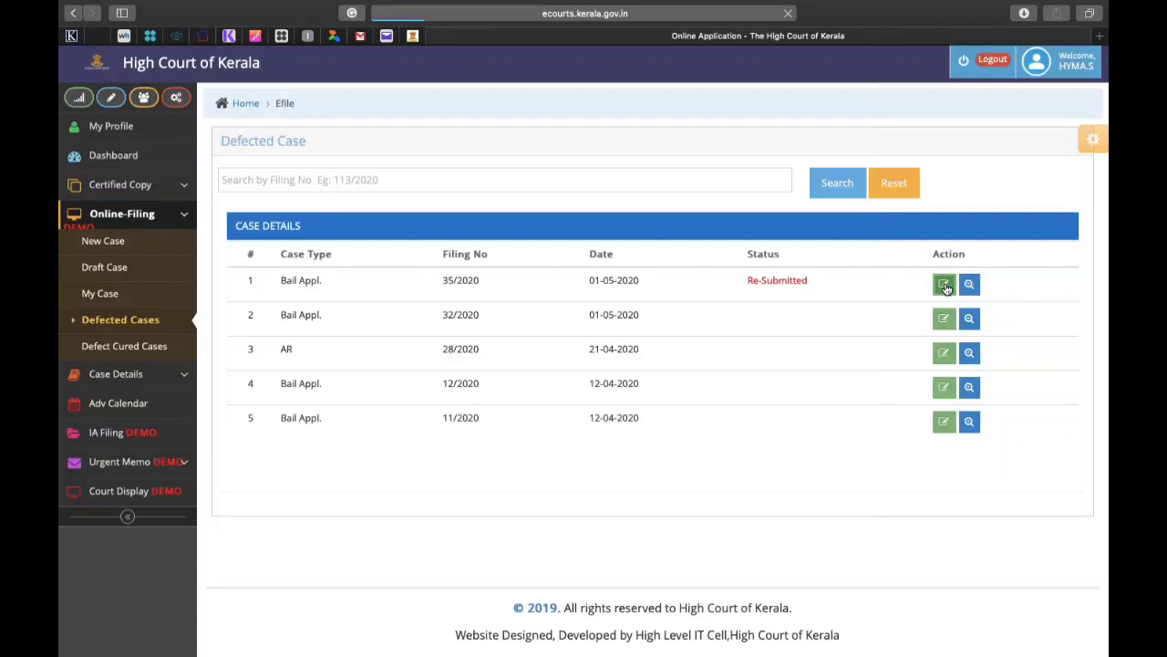
{"action": "left_click", "coordinate": [945, 285]}
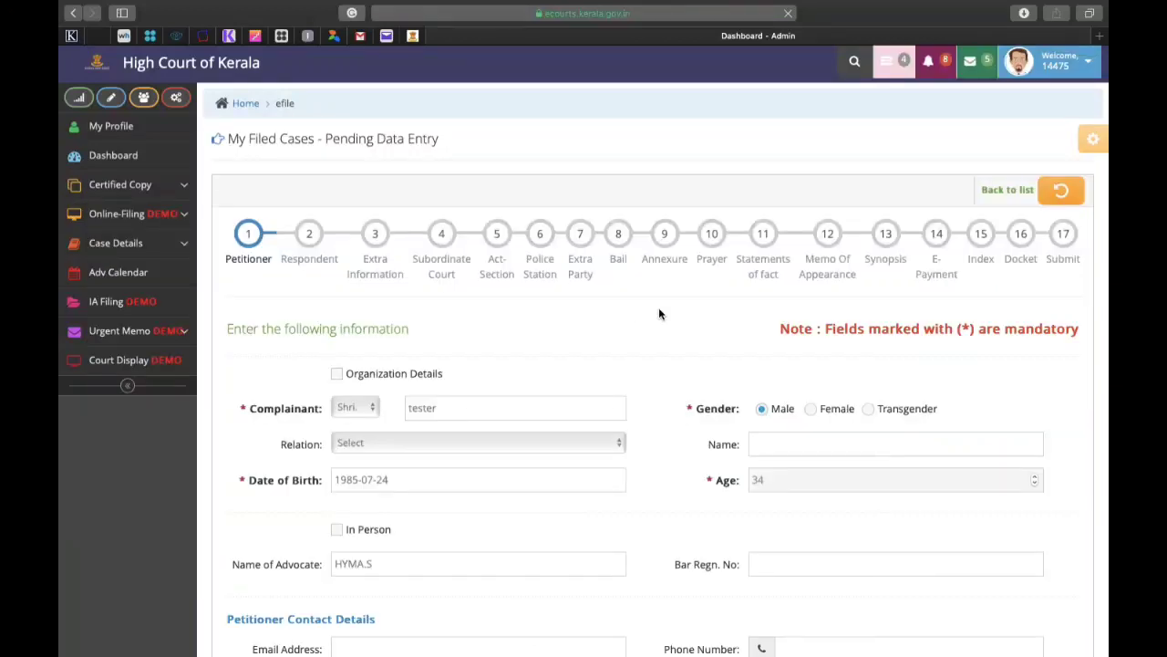
Step: Cure the 'Date not Written' defect listed under Defects
{"action": "scroll", "coordinate": [482, 437], "scroll_direction": "down", "scroll_amount": 5}
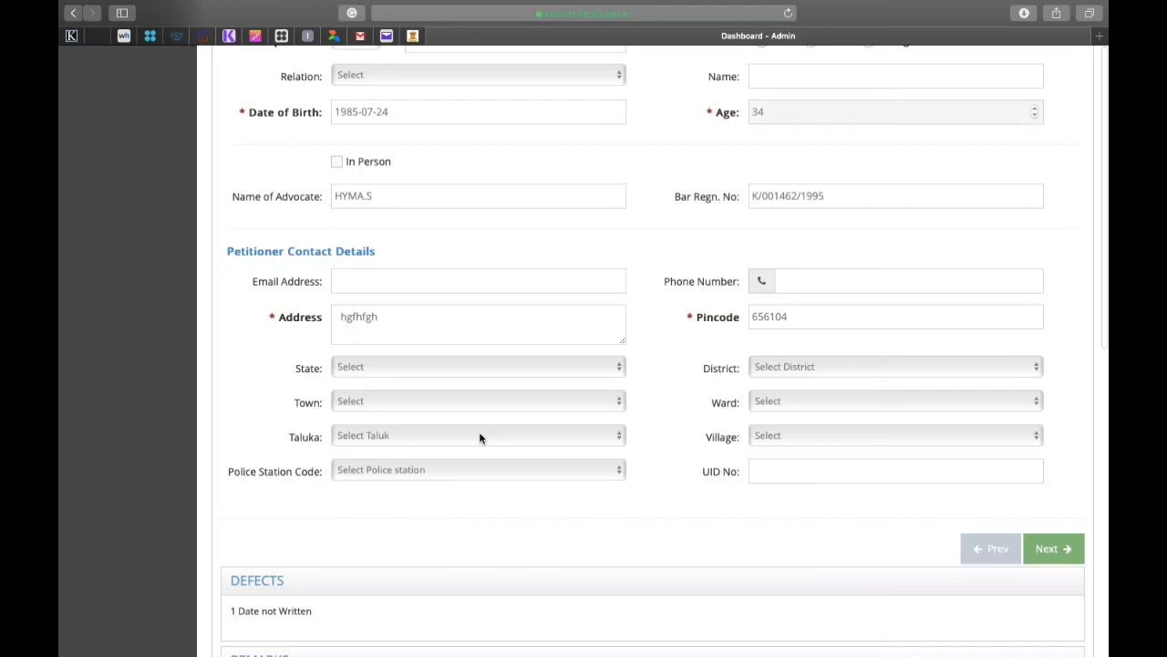
{"action": "scroll", "coordinate": [480, 438], "scroll_direction": "down", "scroll_amount": 3}
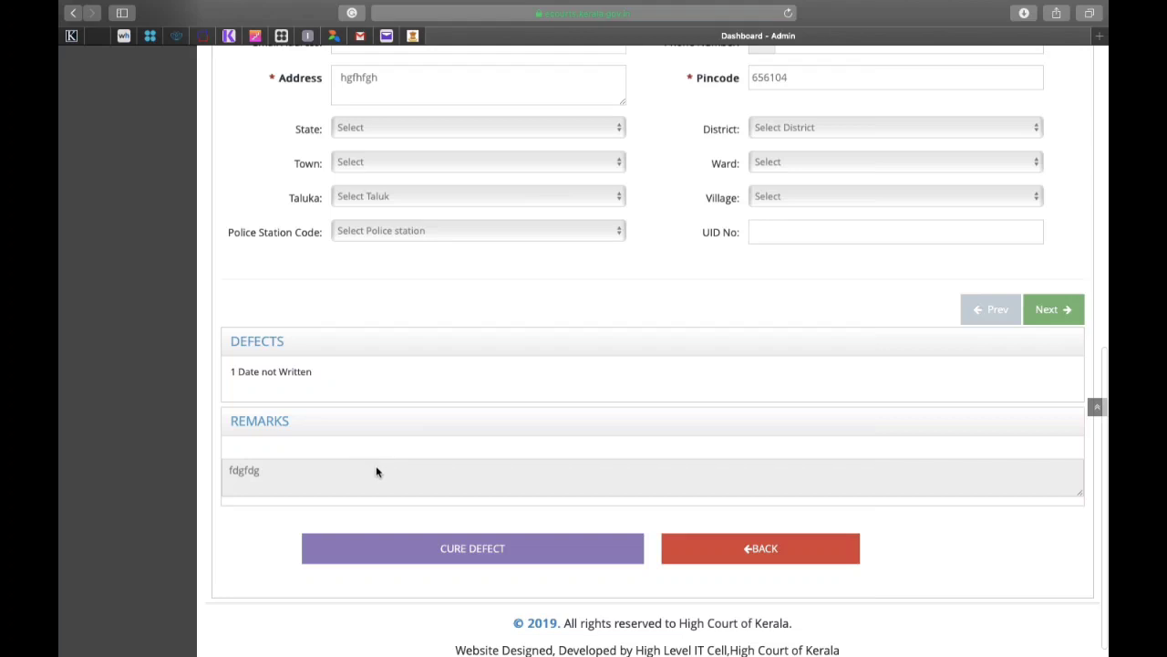
{"action": "left_click", "coordinate": [489, 554]}
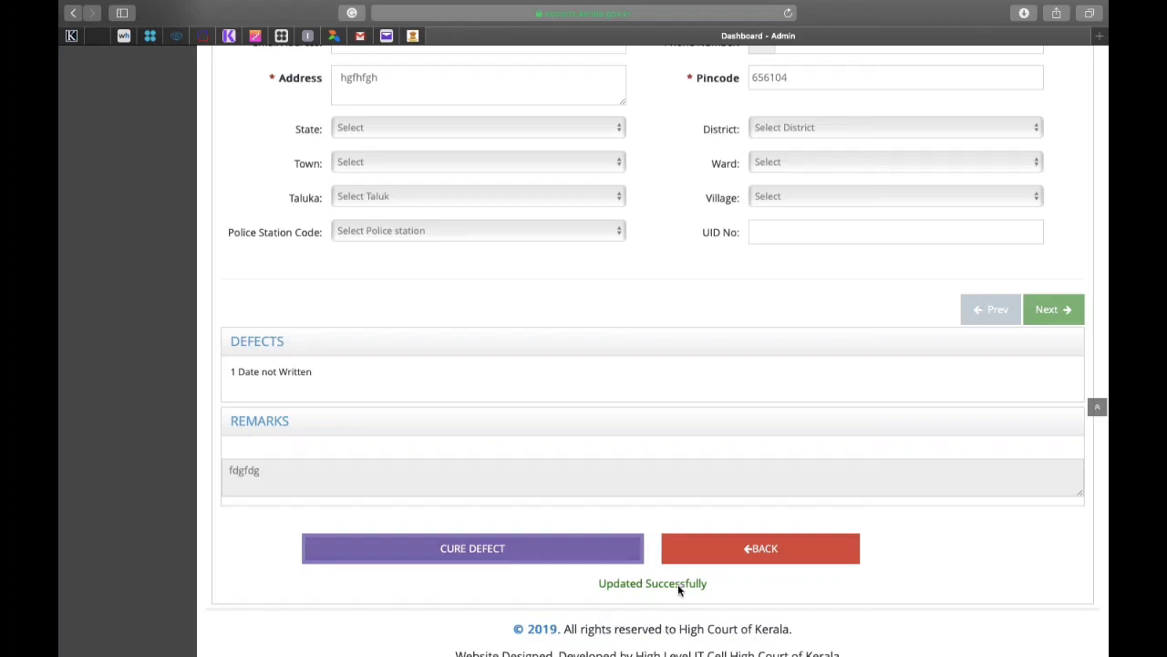
Step: Expand Online-Filing in the sidebar to show the case lists
{"action": "scroll", "coordinate": [397, 481], "scroll_direction": "up", "scroll_amount": 5}
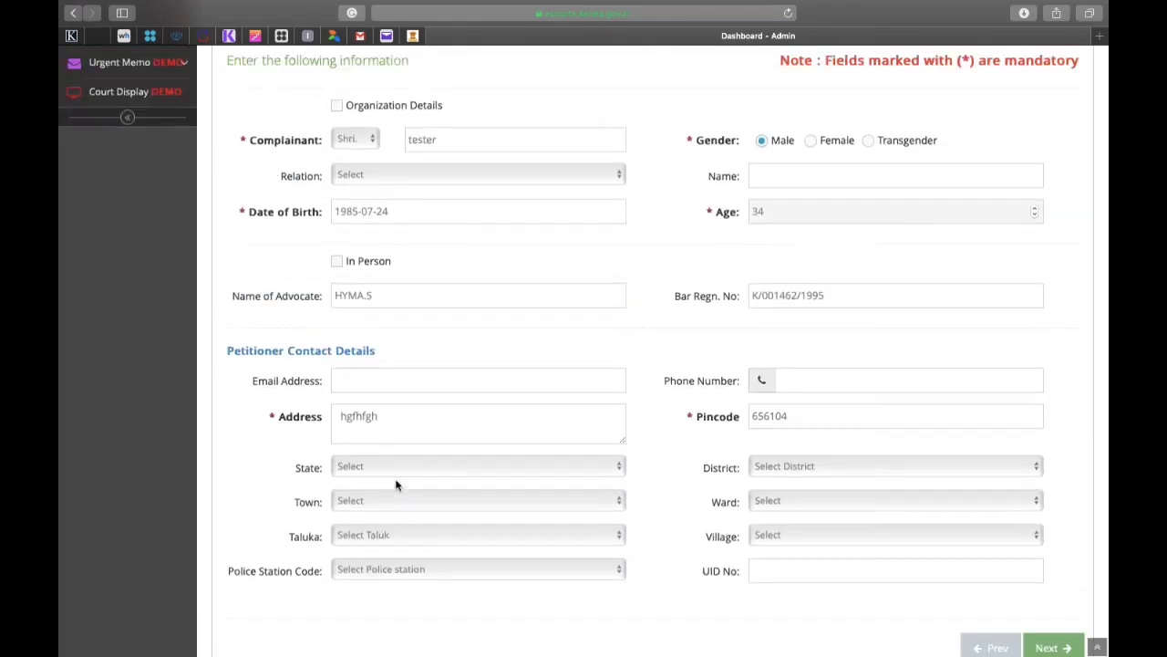
{"action": "scroll", "coordinate": [396, 485], "scroll_direction": "up", "scroll_amount": 5}
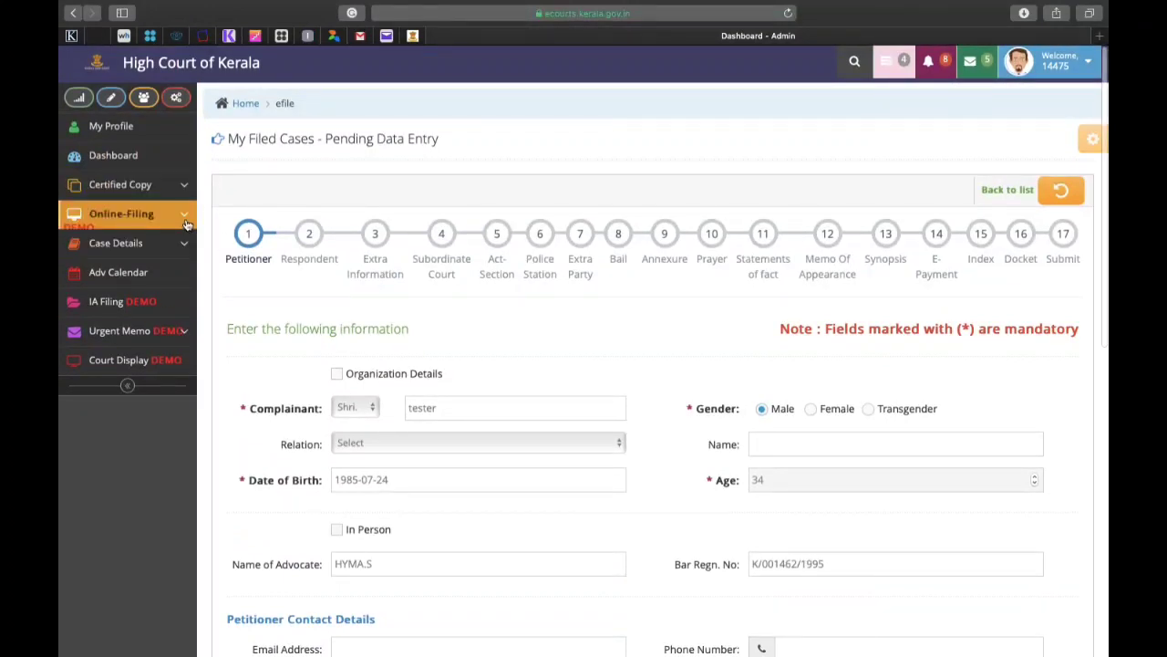
{"action": "left_click", "coordinate": [185, 222]}
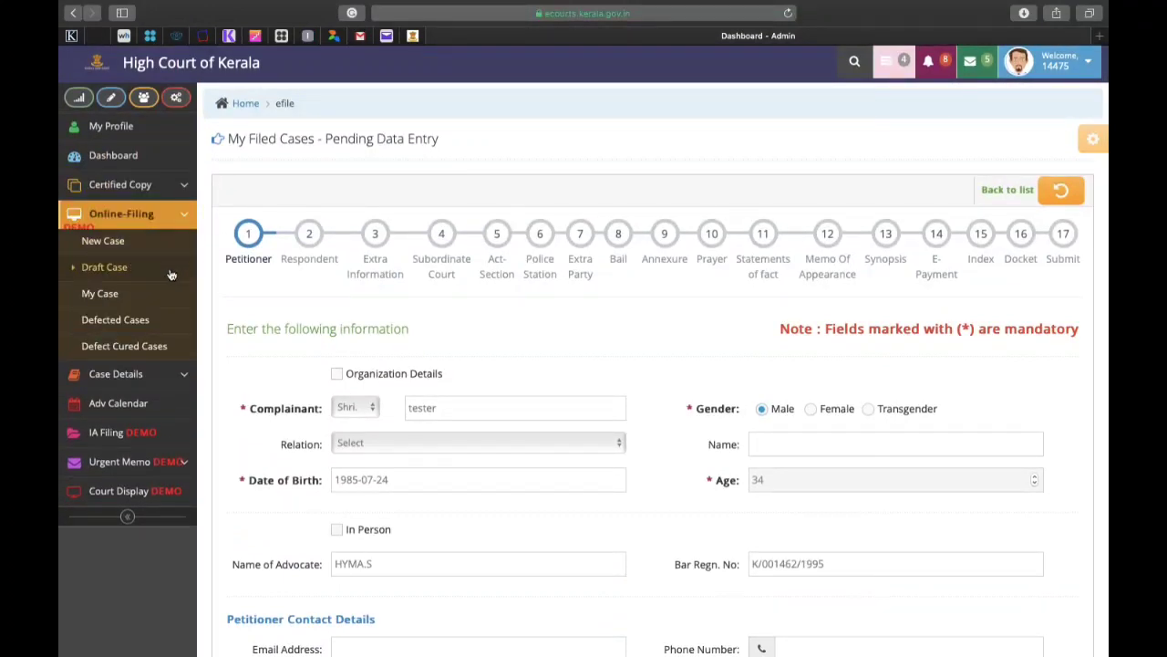
Step: View the Defect Cured Cases list, then the My Case list of Bail Appl. filings 130/2020–115/2020
{"action": "left_click", "coordinate": [155, 354]}
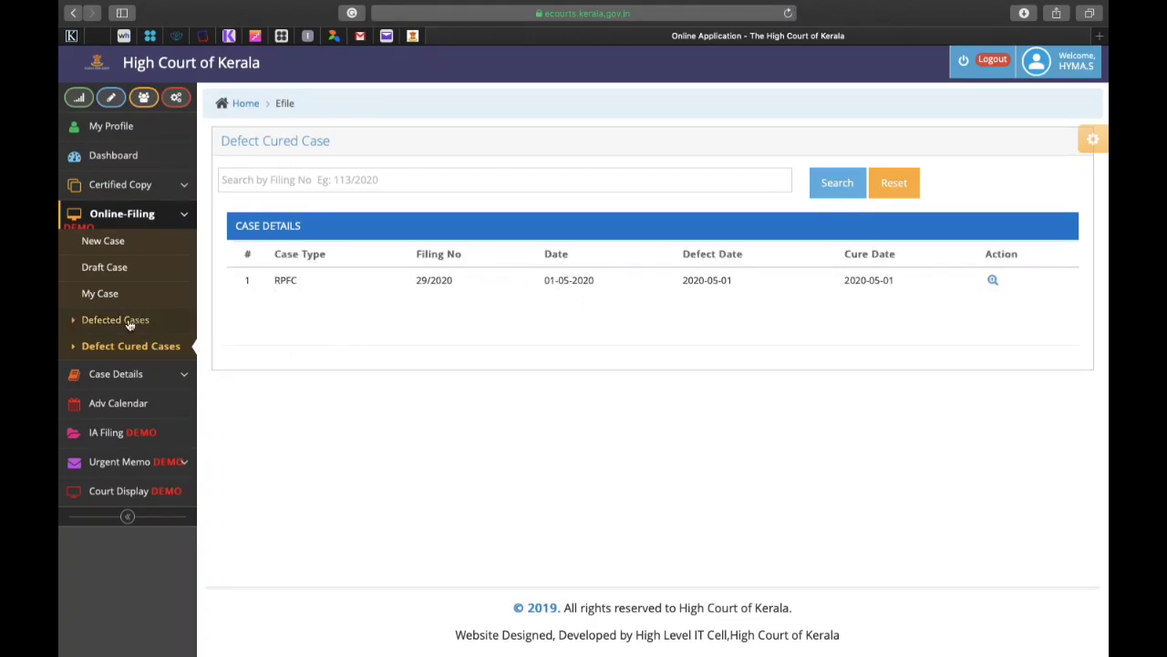
{"action": "left_click", "coordinate": [109, 297]}
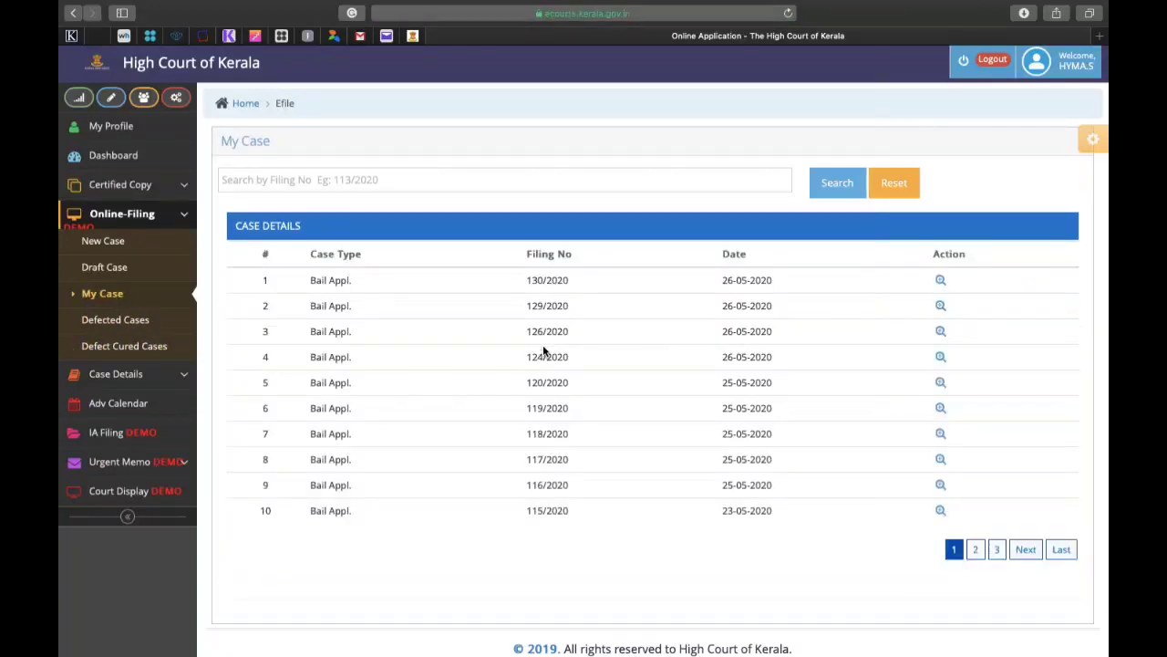
Step: Open Case Status for bail application 130/2020 and read down through its filing, party, FIR and order details
{"action": "left_click", "coordinate": [940, 282]}
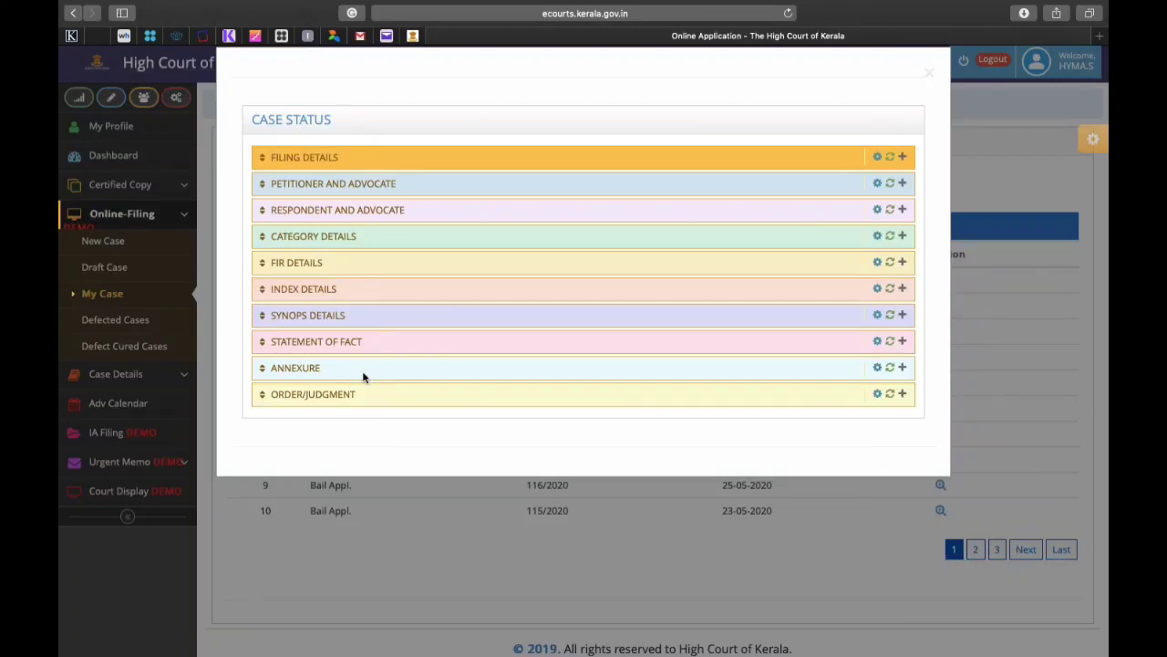
{"action": "scroll", "coordinate": [385, 352], "scroll_direction": "down", "scroll_amount": 2}
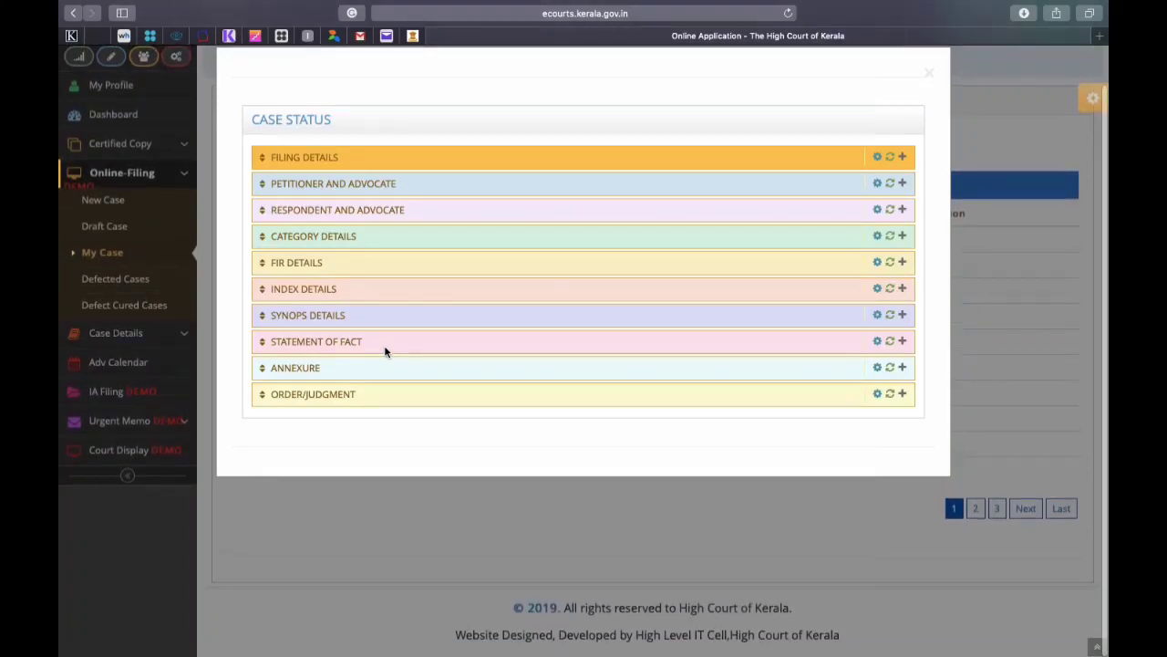
{"action": "scroll", "coordinate": [385, 352], "scroll_direction": "down", "scroll_amount": 1}
Step: Close the 130/2020 case status and return to the Advocate Dashboard showing 191 filed, 25 pending, 166 disposed
{"action": "left_click", "coordinate": [929, 73]}
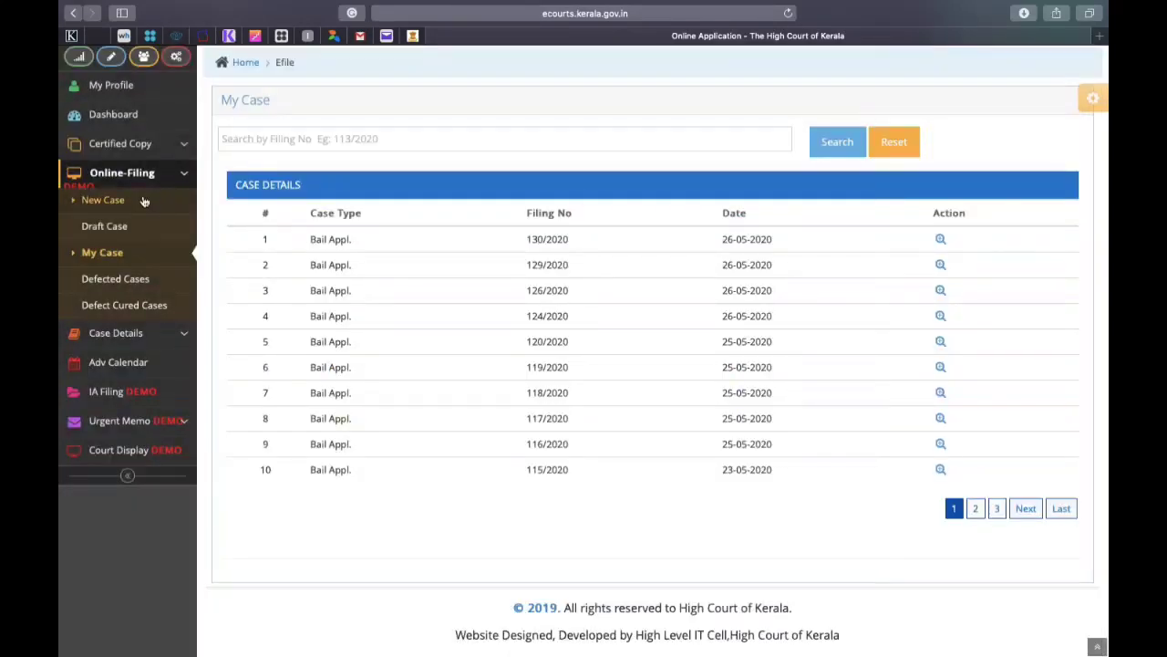
{"action": "scroll", "coordinate": [149, 198], "scroll_direction": "up", "scroll_amount": 2}
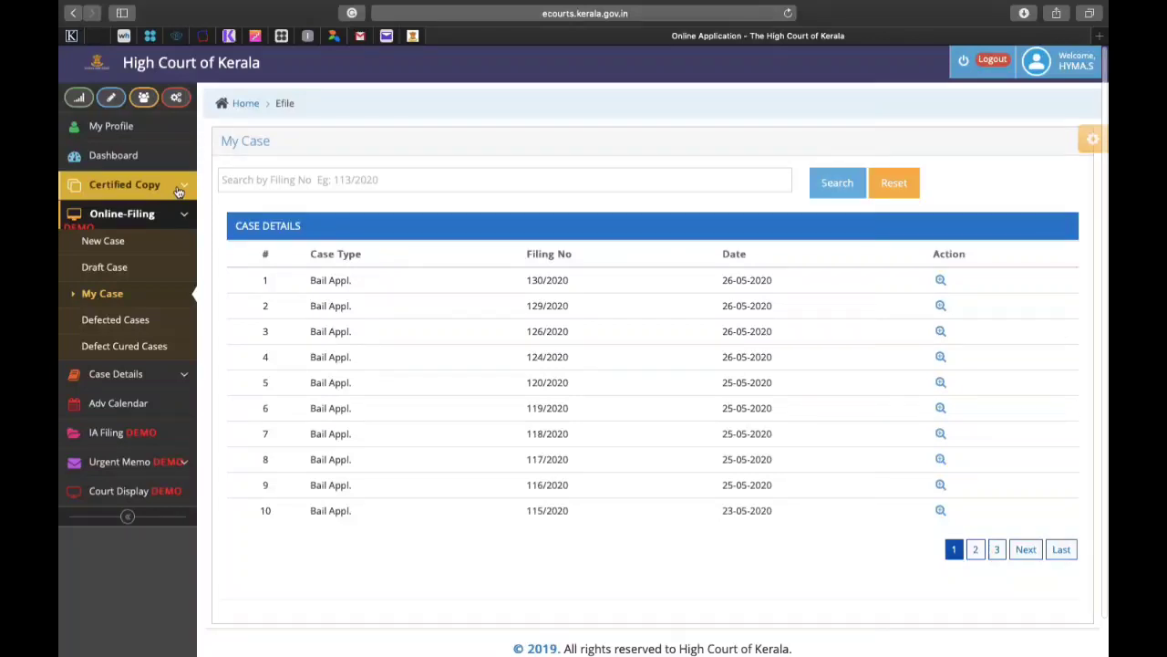
{"action": "left_click", "coordinate": [179, 191]}
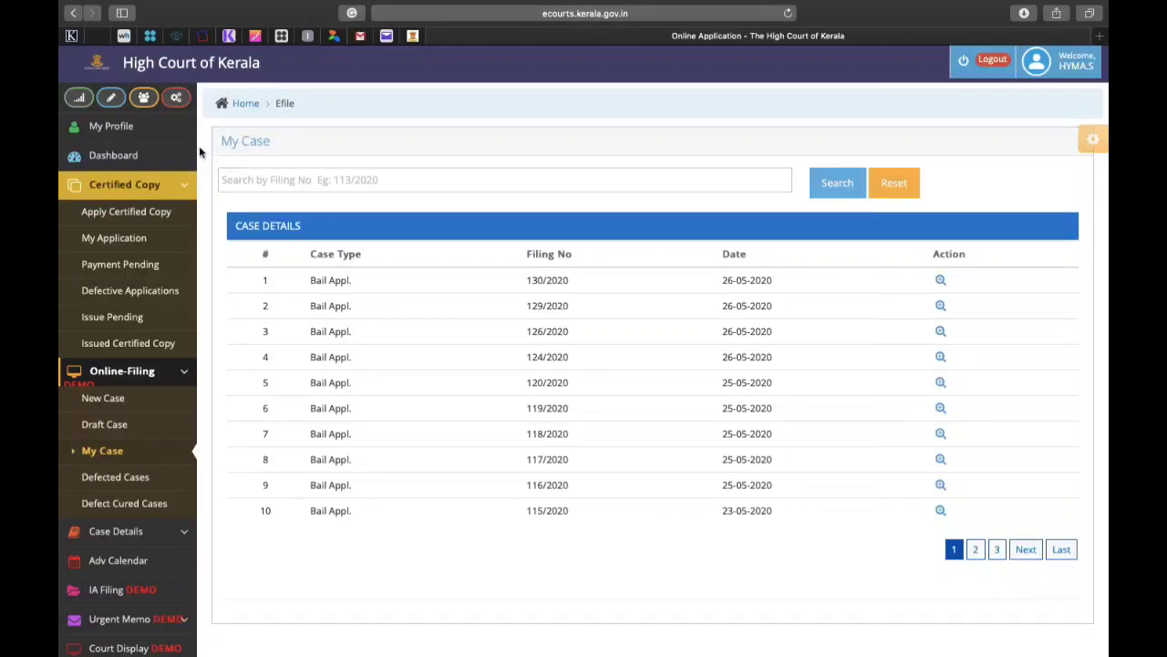
{"action": "left_click", "coordinate": [139, 162]}
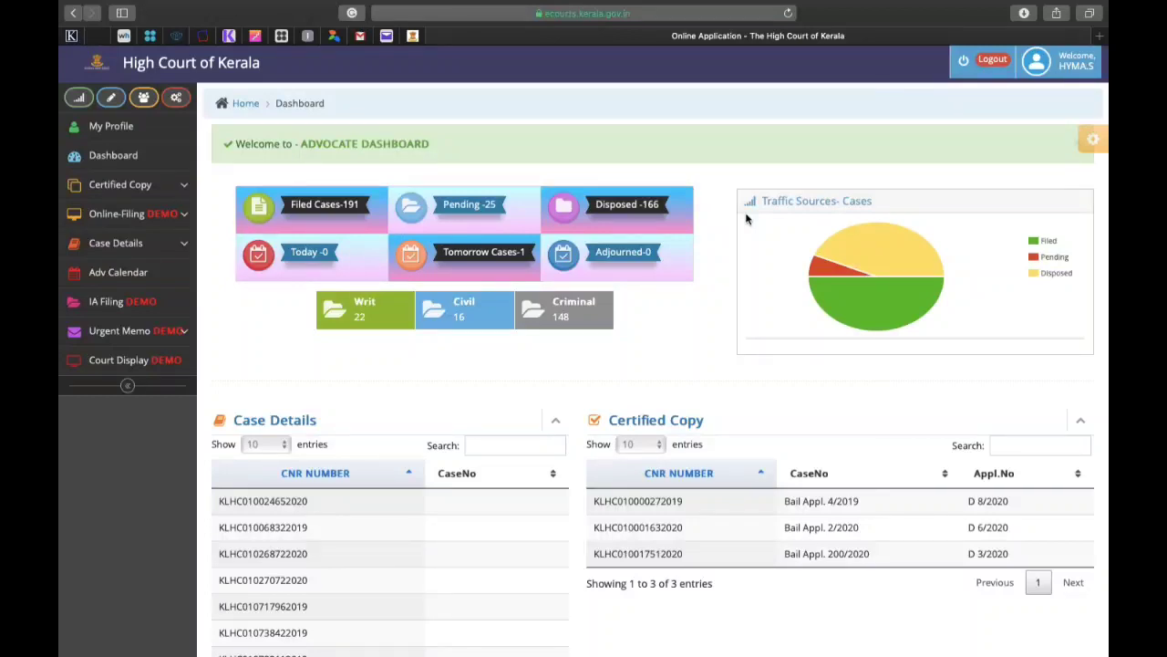
Step: Log out of the e-filing account, landing on the DigiCourt login page
{"action": "left_click", "coordinate": [994, 63]}
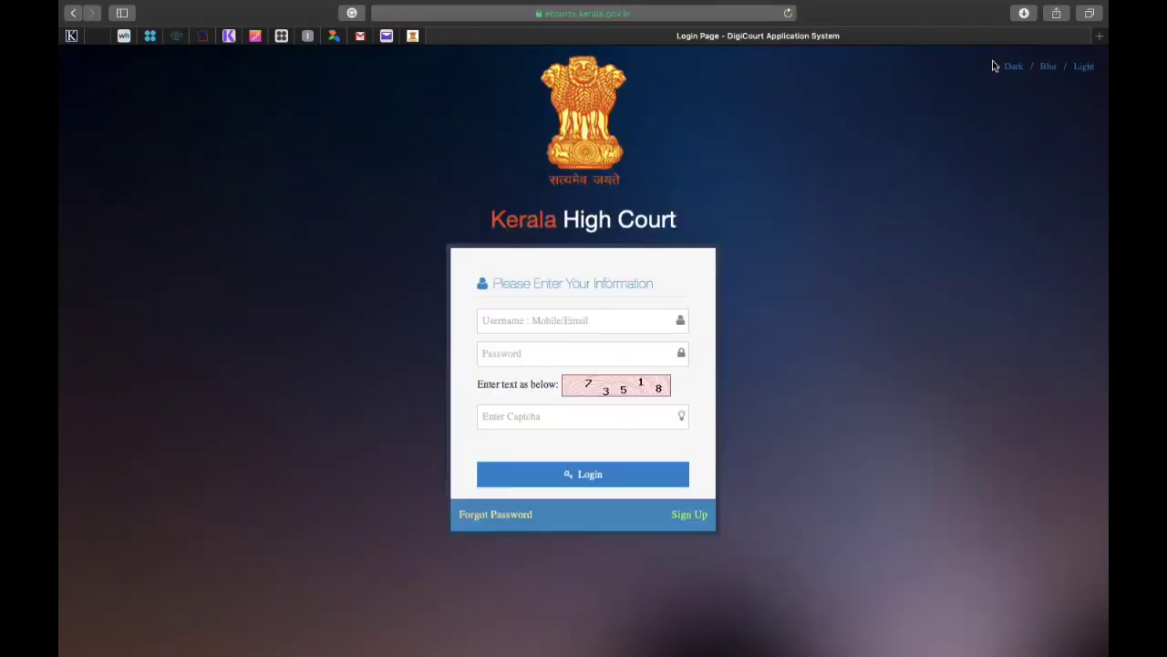
{"action": "mouse_move", "coordinate": [936, 3]}
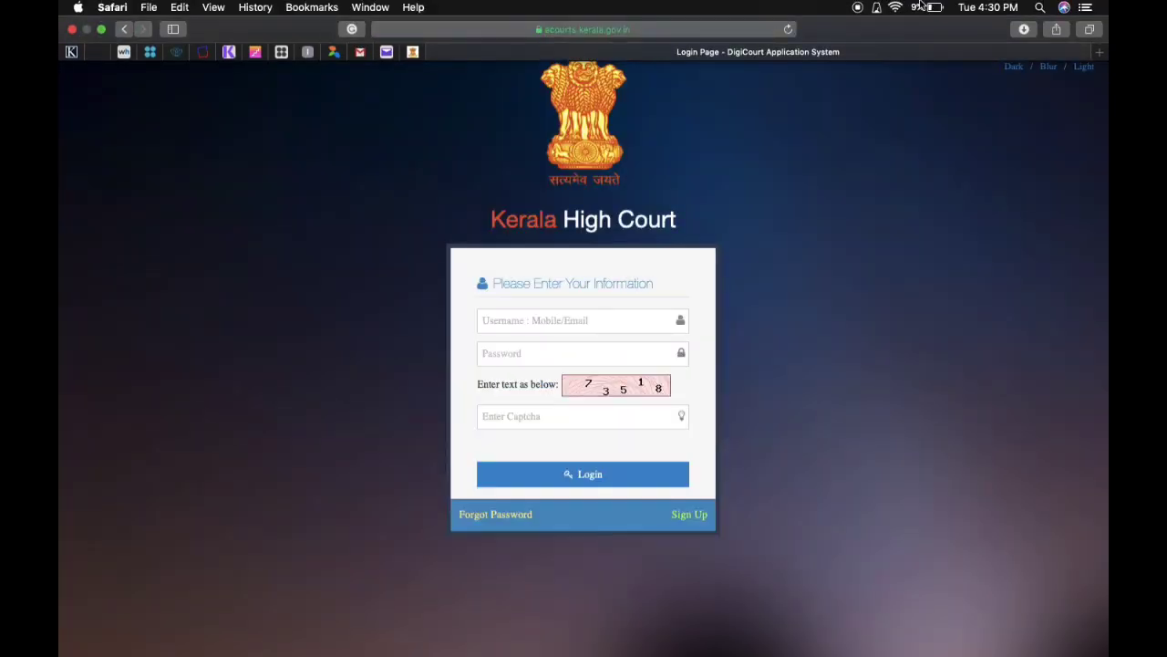